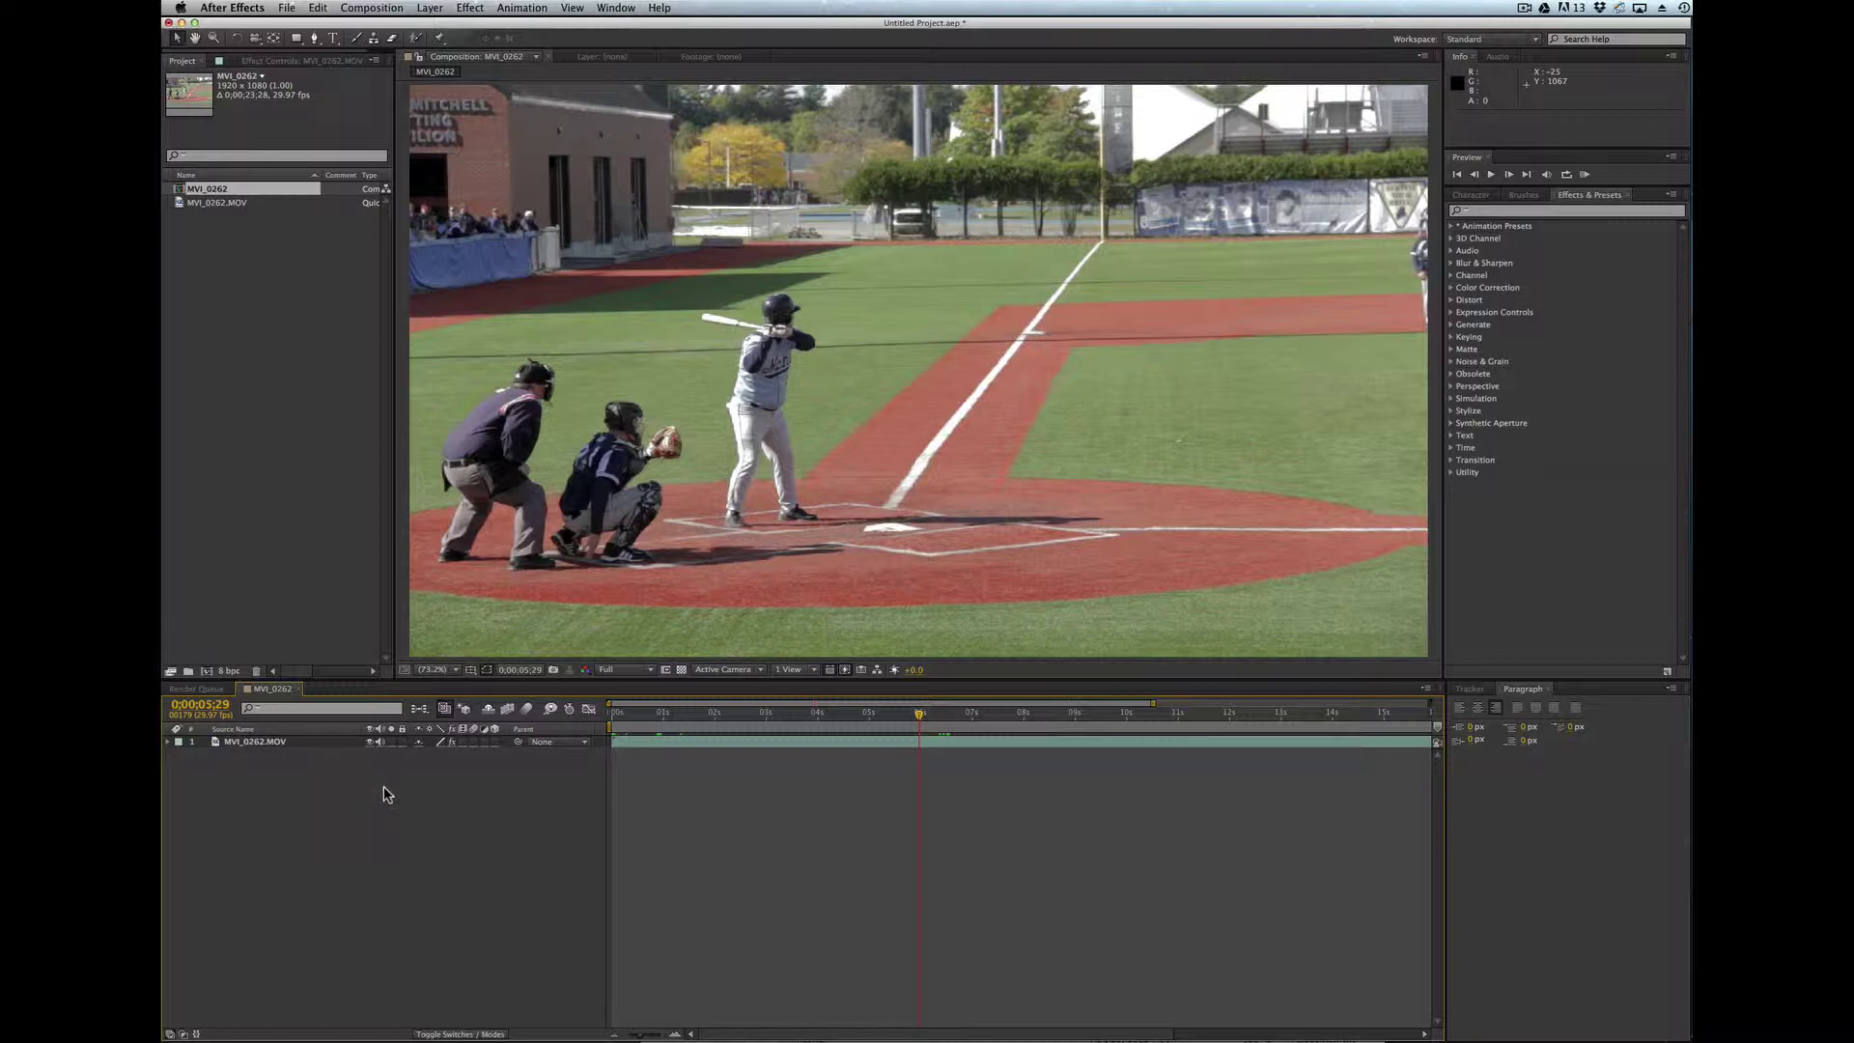
pyautogui.click(435, 9)
pyautogui.moveTo(443, 25)
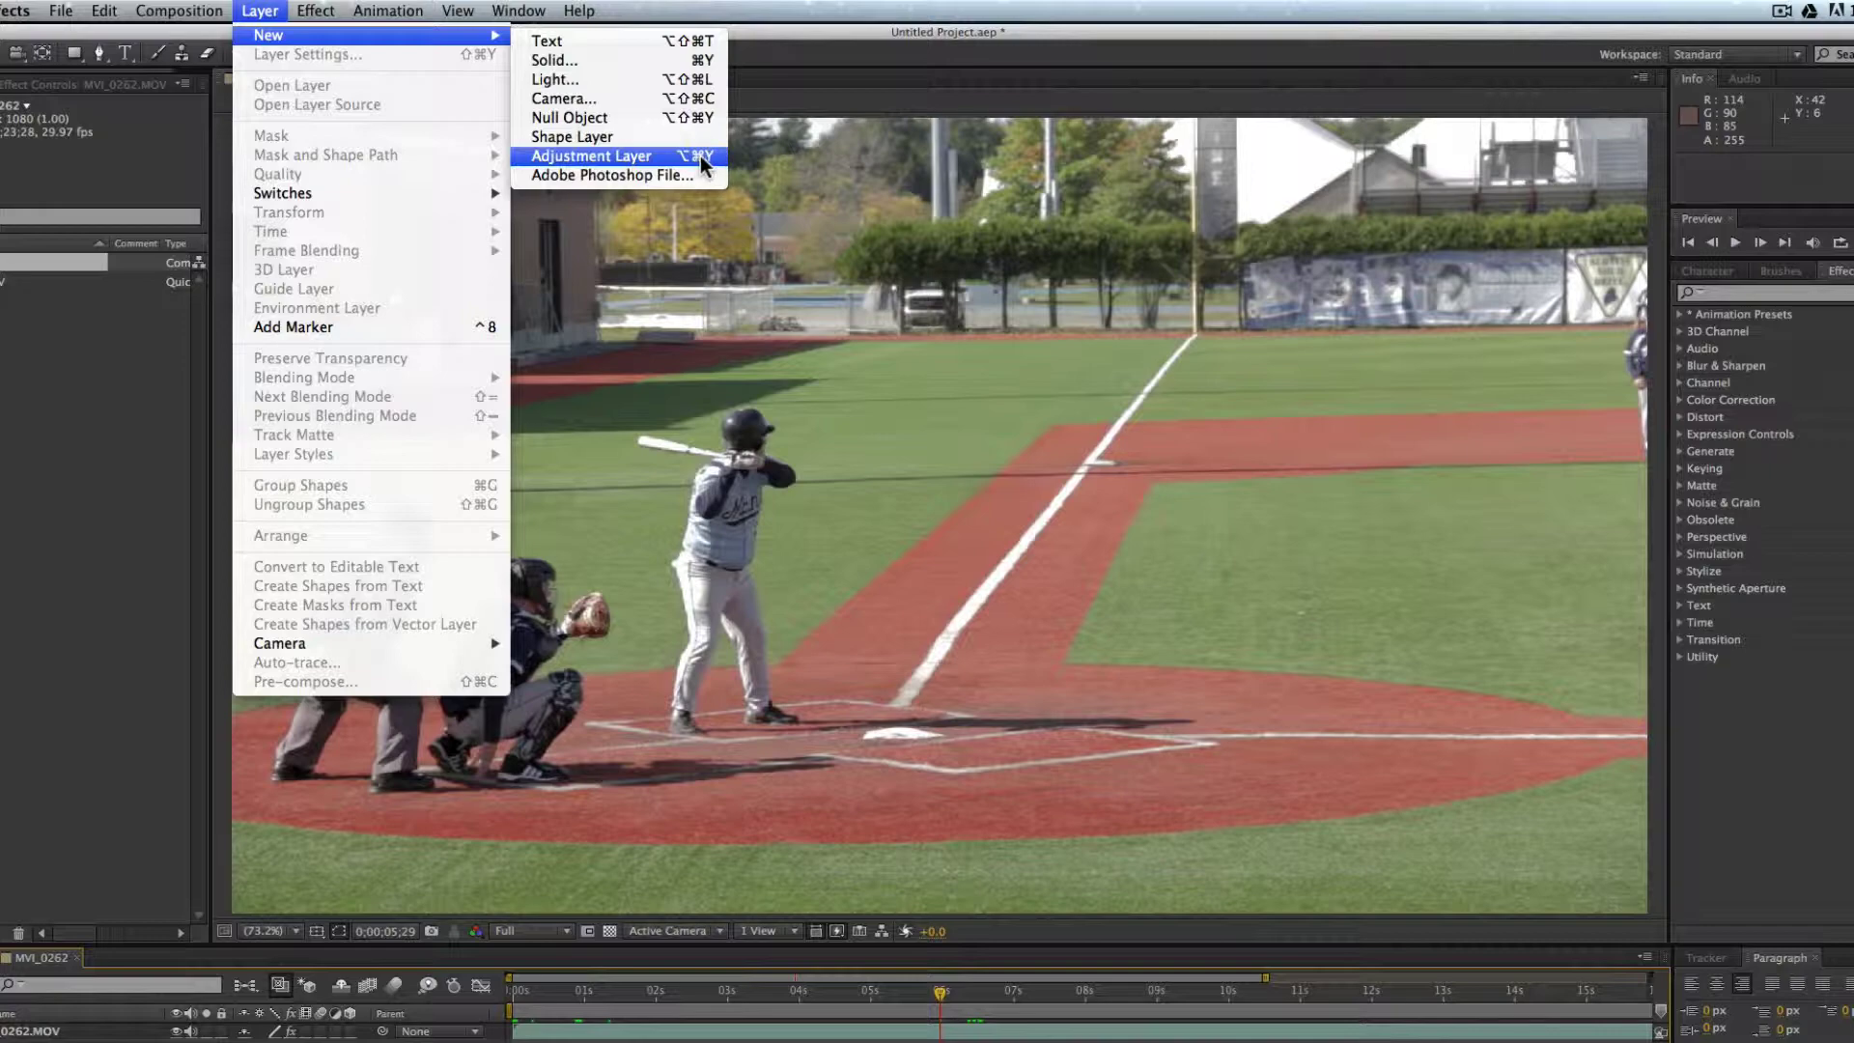
pyautogui.click(835, 452)
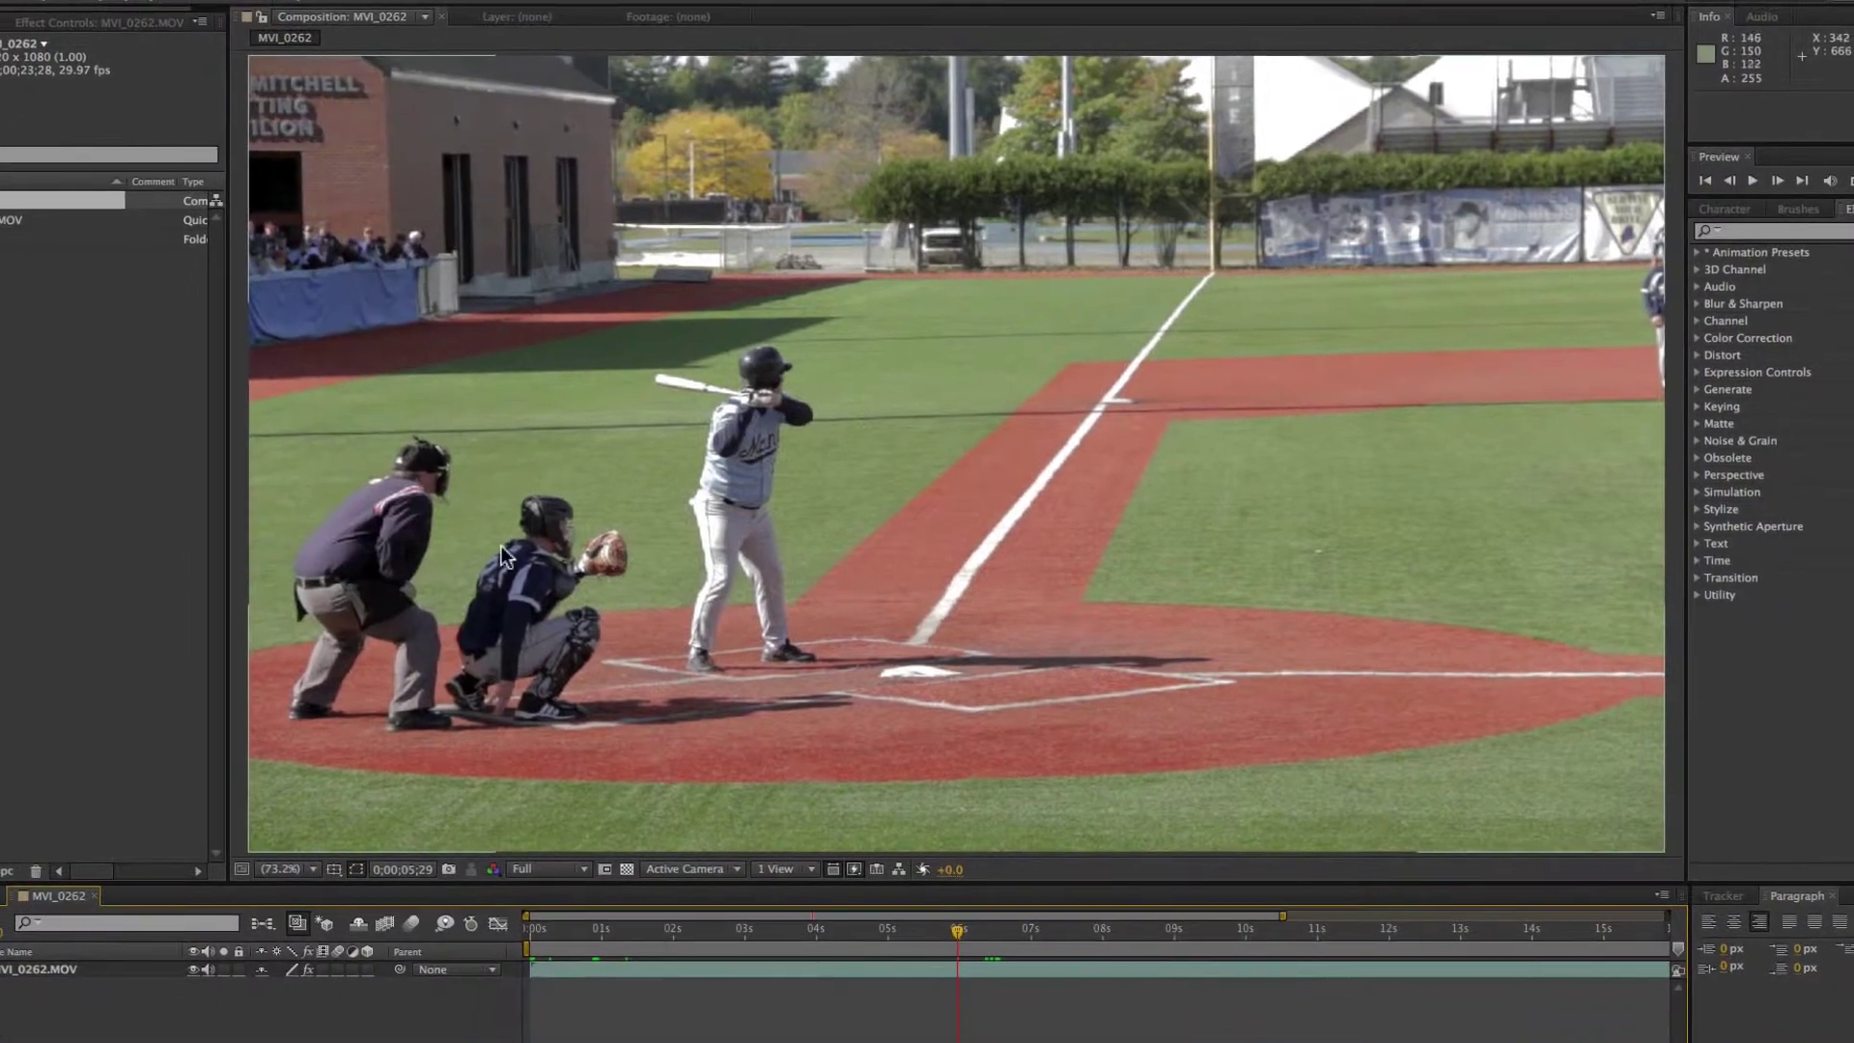
# Add a new adjustment layer above the MVI_0262.MOV footage in the timeline
pyautogui.rightClick(423, 817)
pyautogui.moveTo(446, 834)
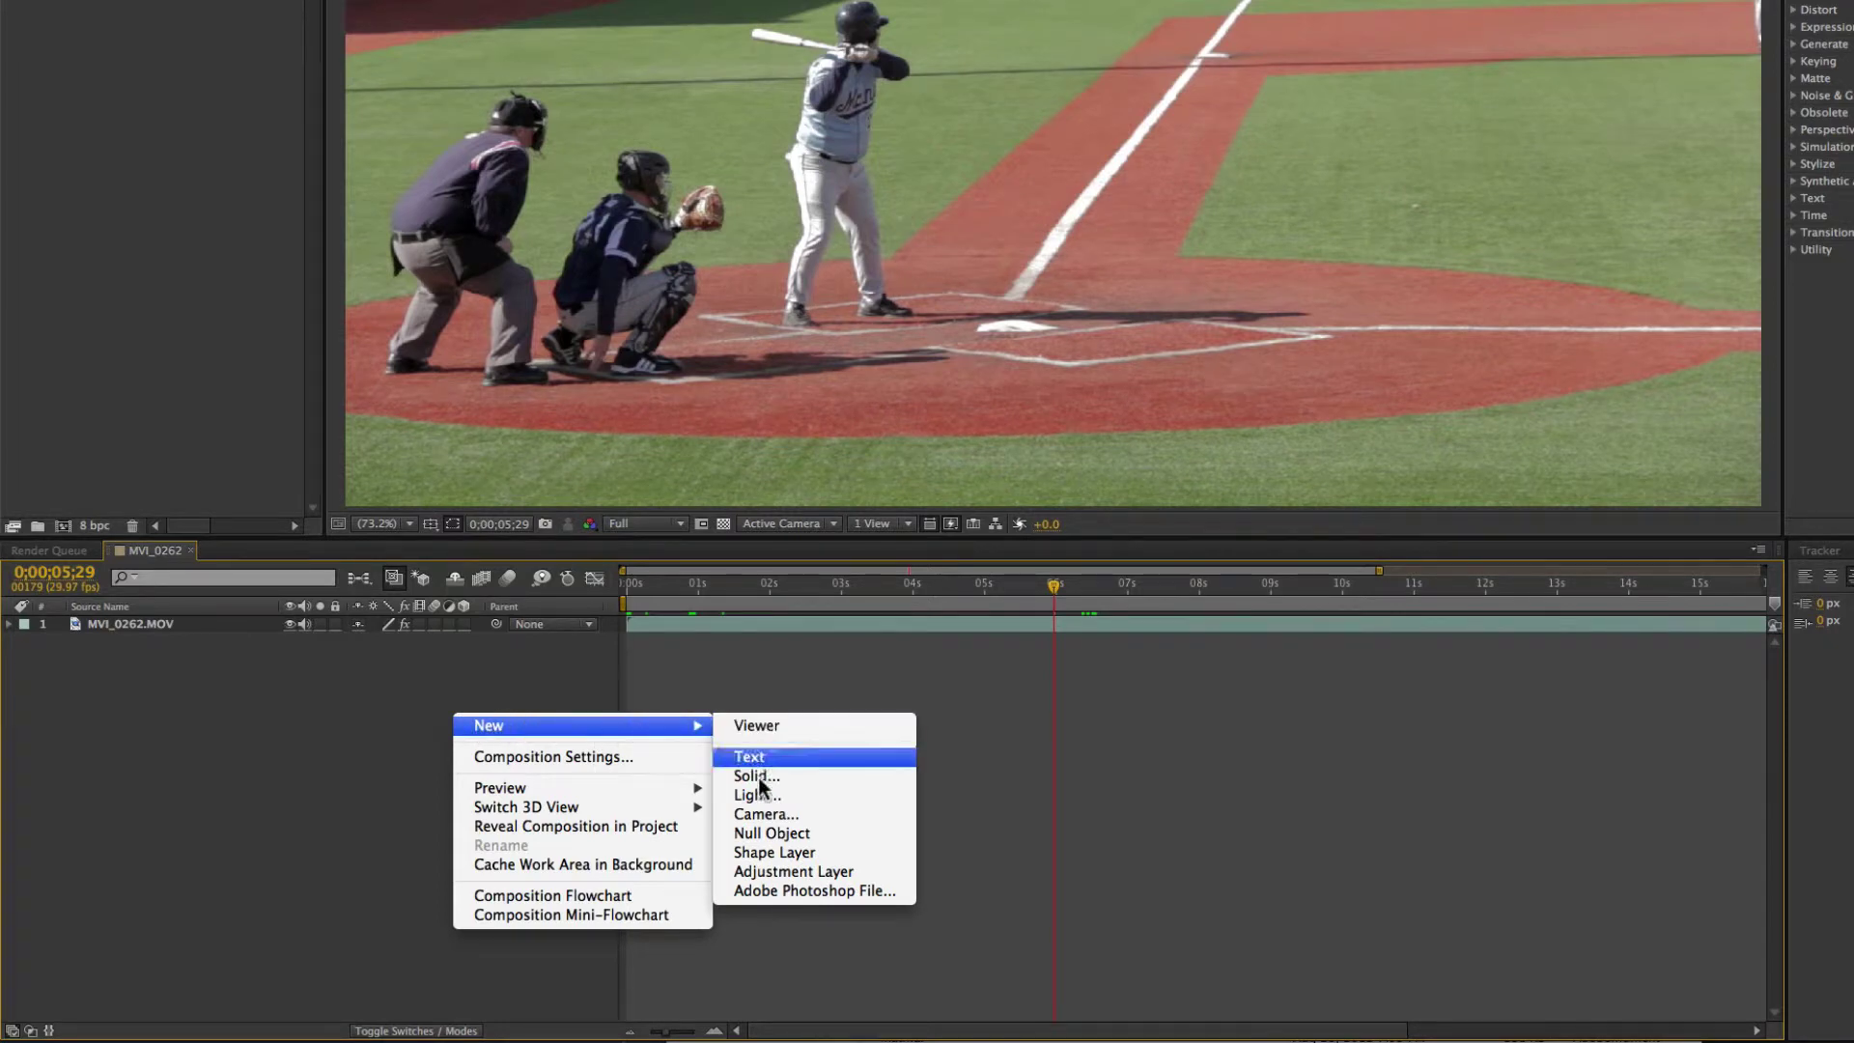
pyautogui.click(790, 873)
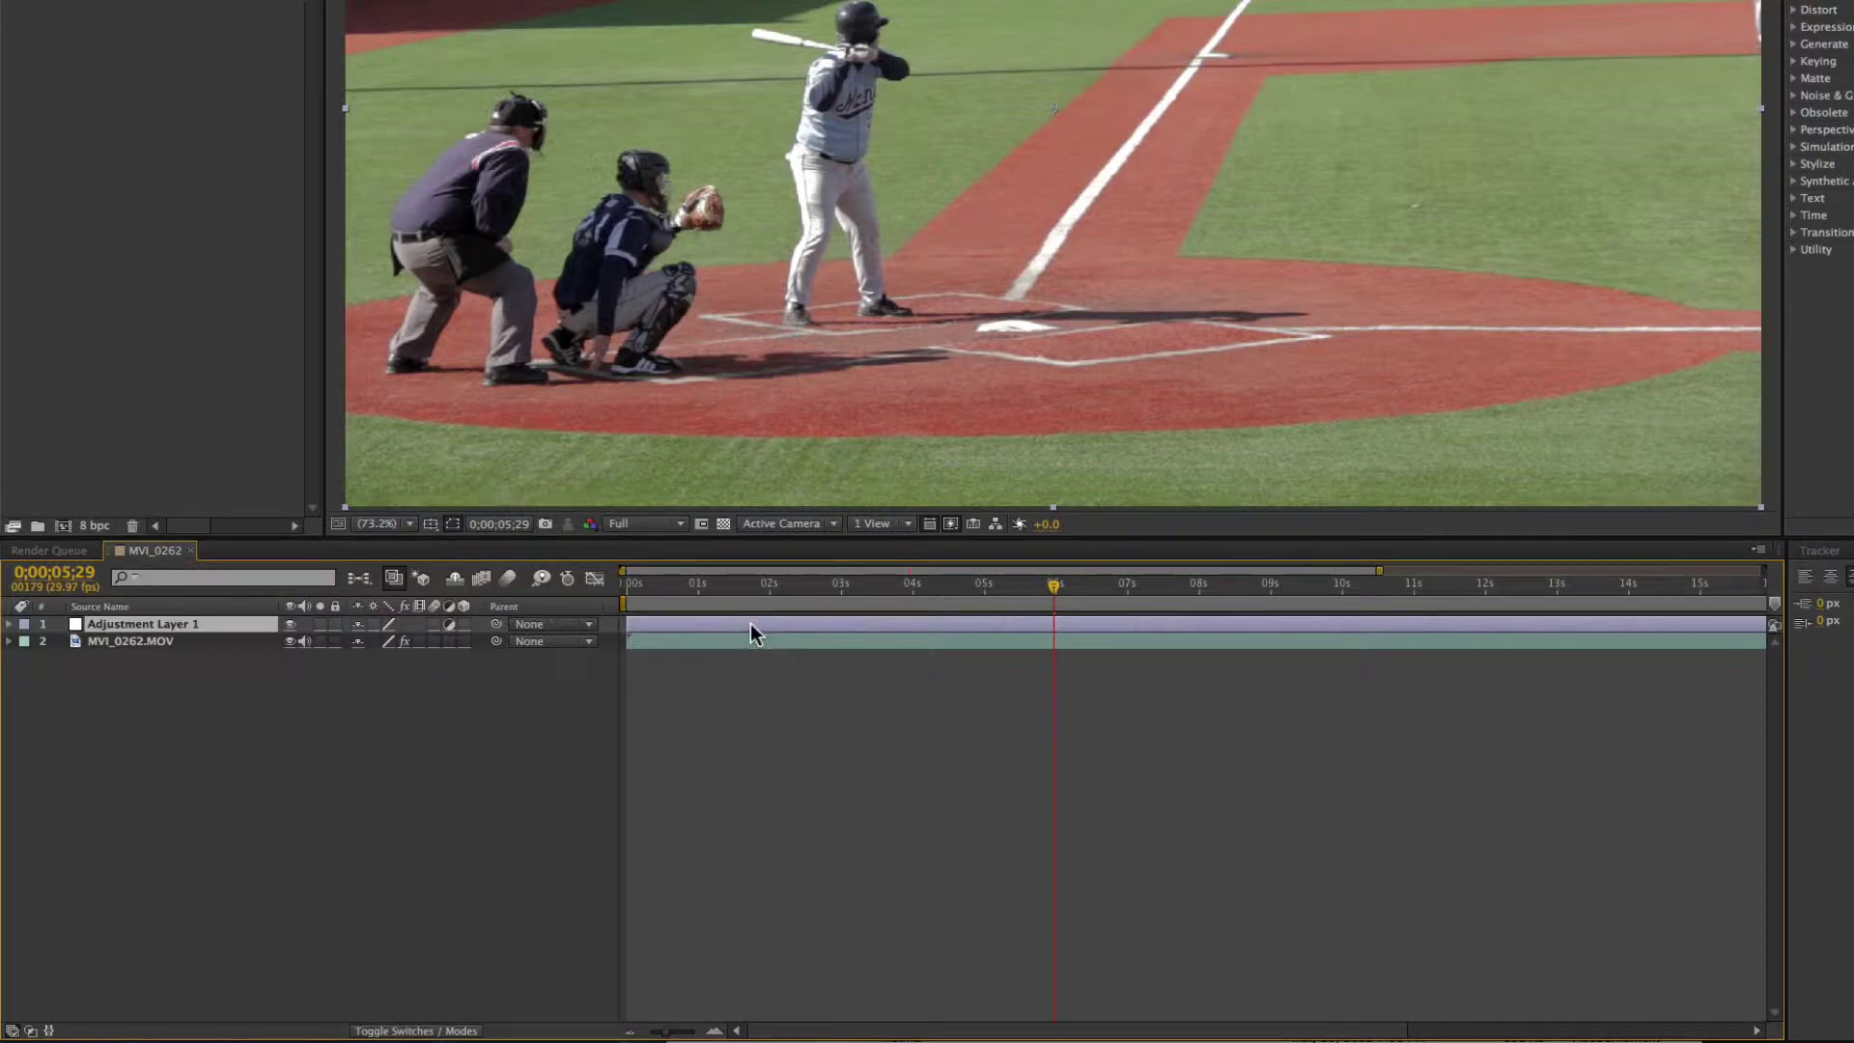
pyautogui.click(671, 625)
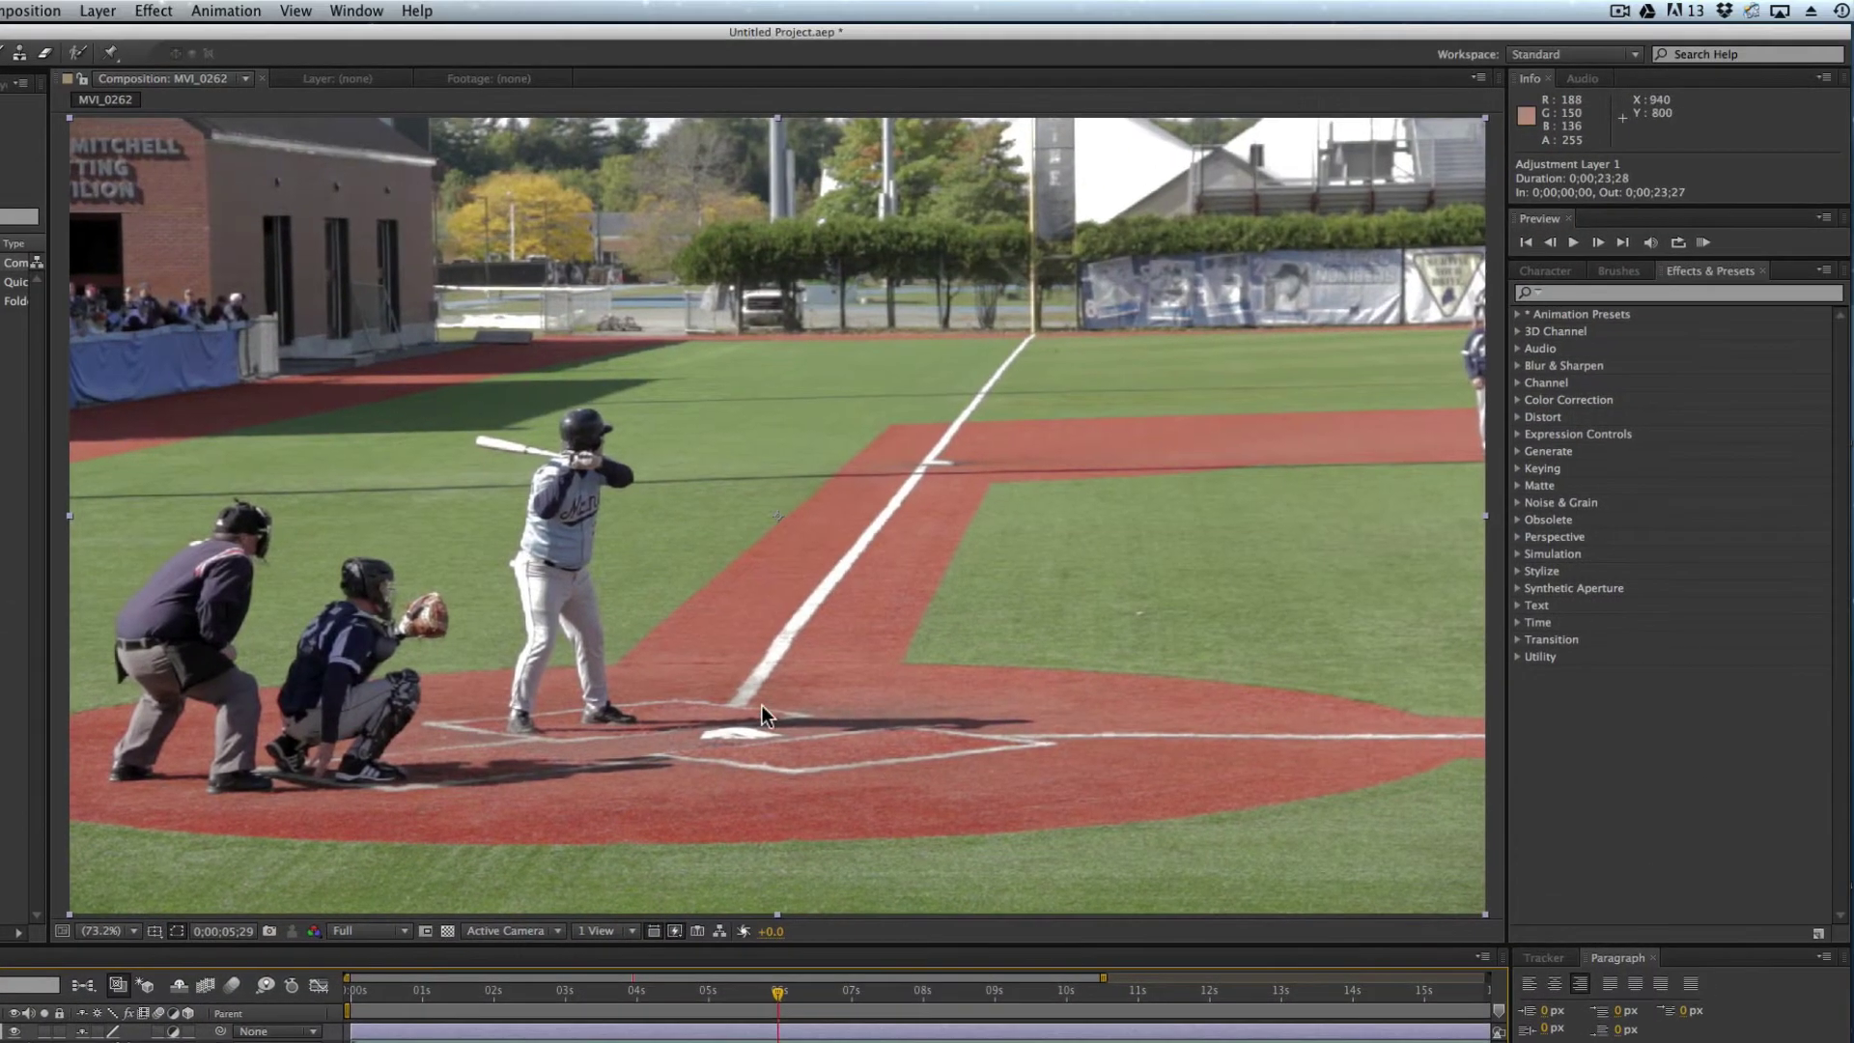
# Search the effects for "sat" and apply Hue/Saturation to the adjustment layer
pyautogui.click(1572, 294)
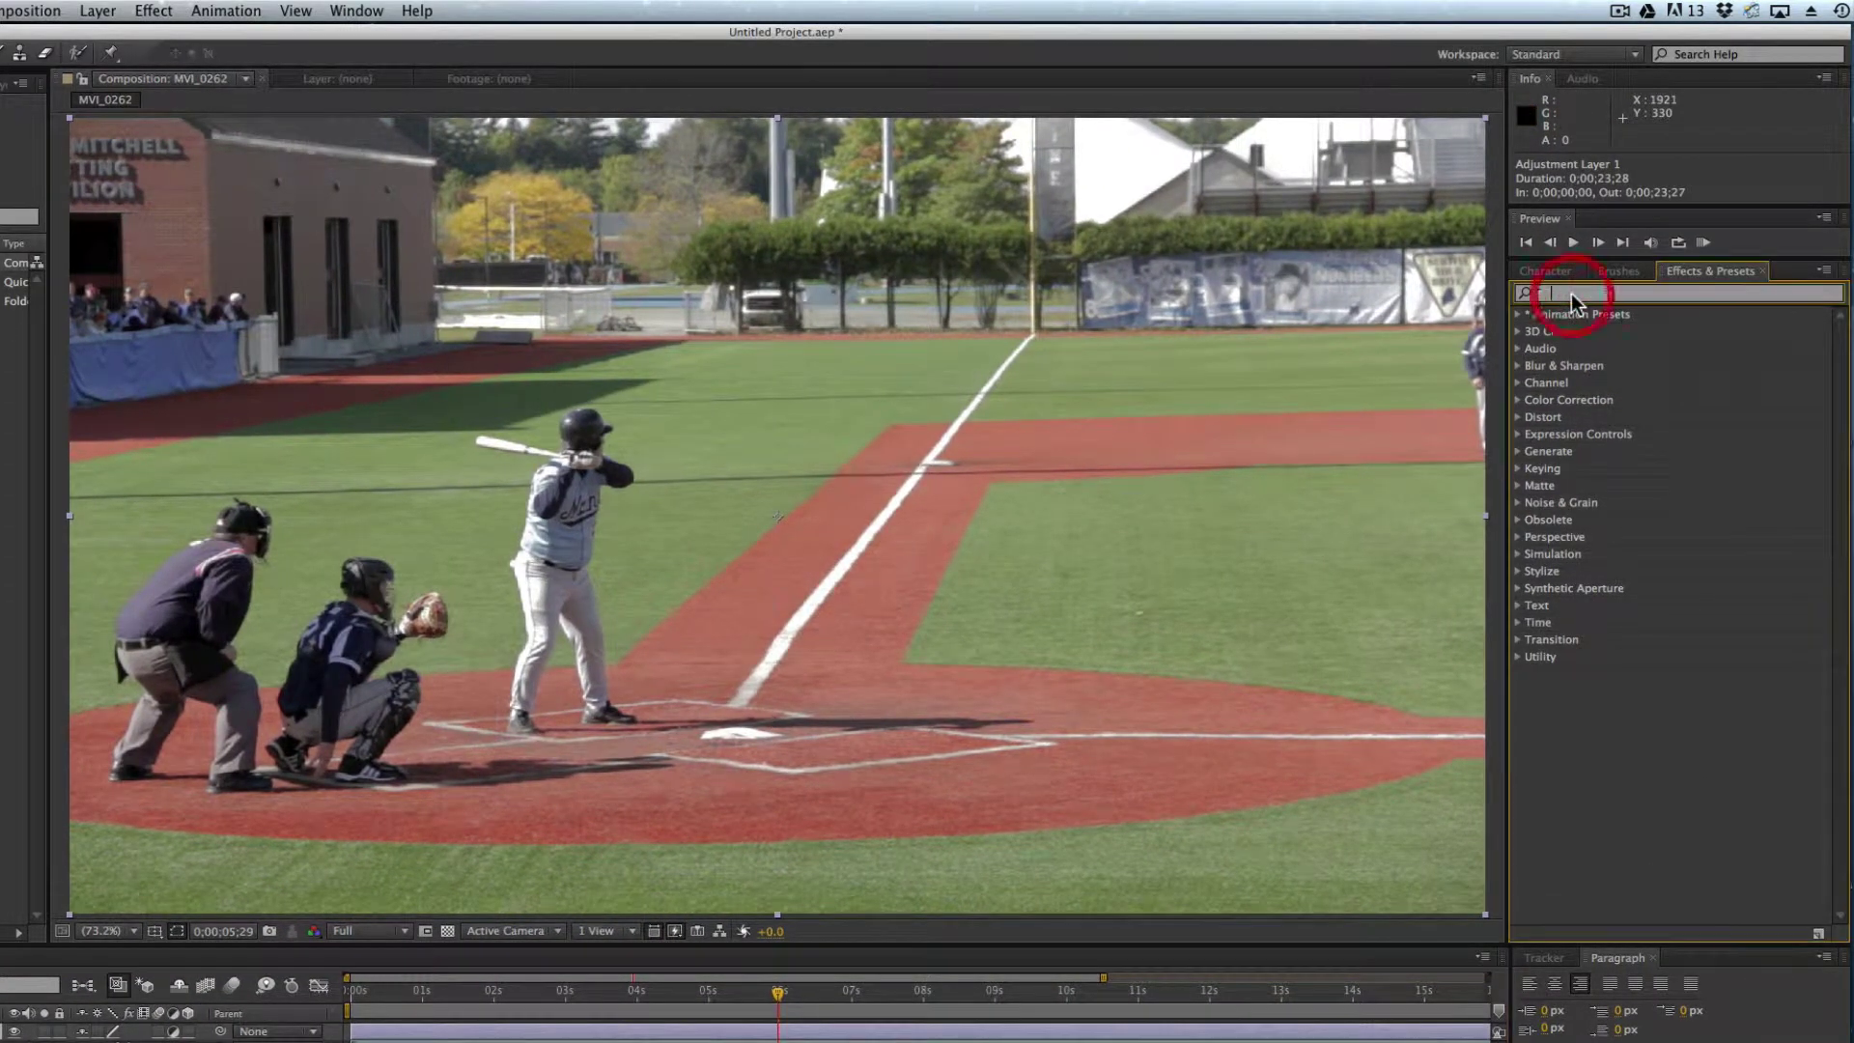
pyautogui.write('sat')
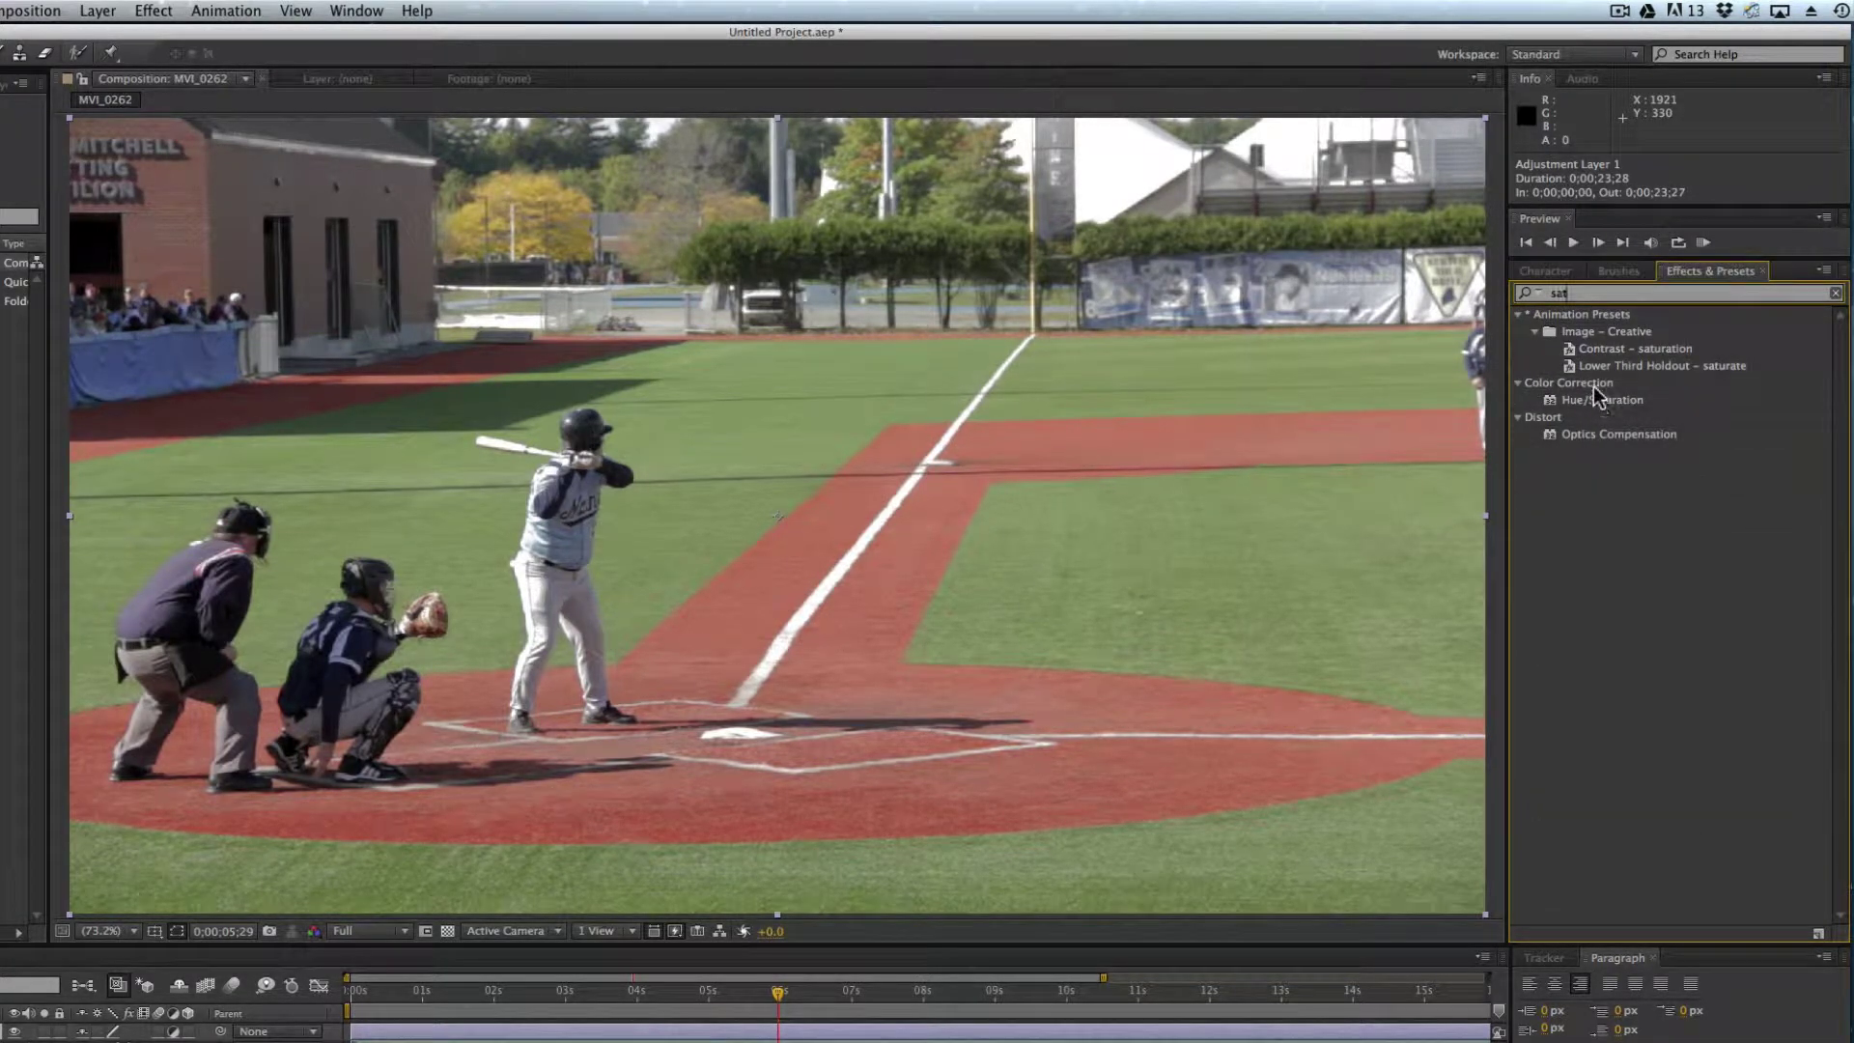
pyautogui.moveTo(1597, 396); pyautogui.dragTo(825, 1031)
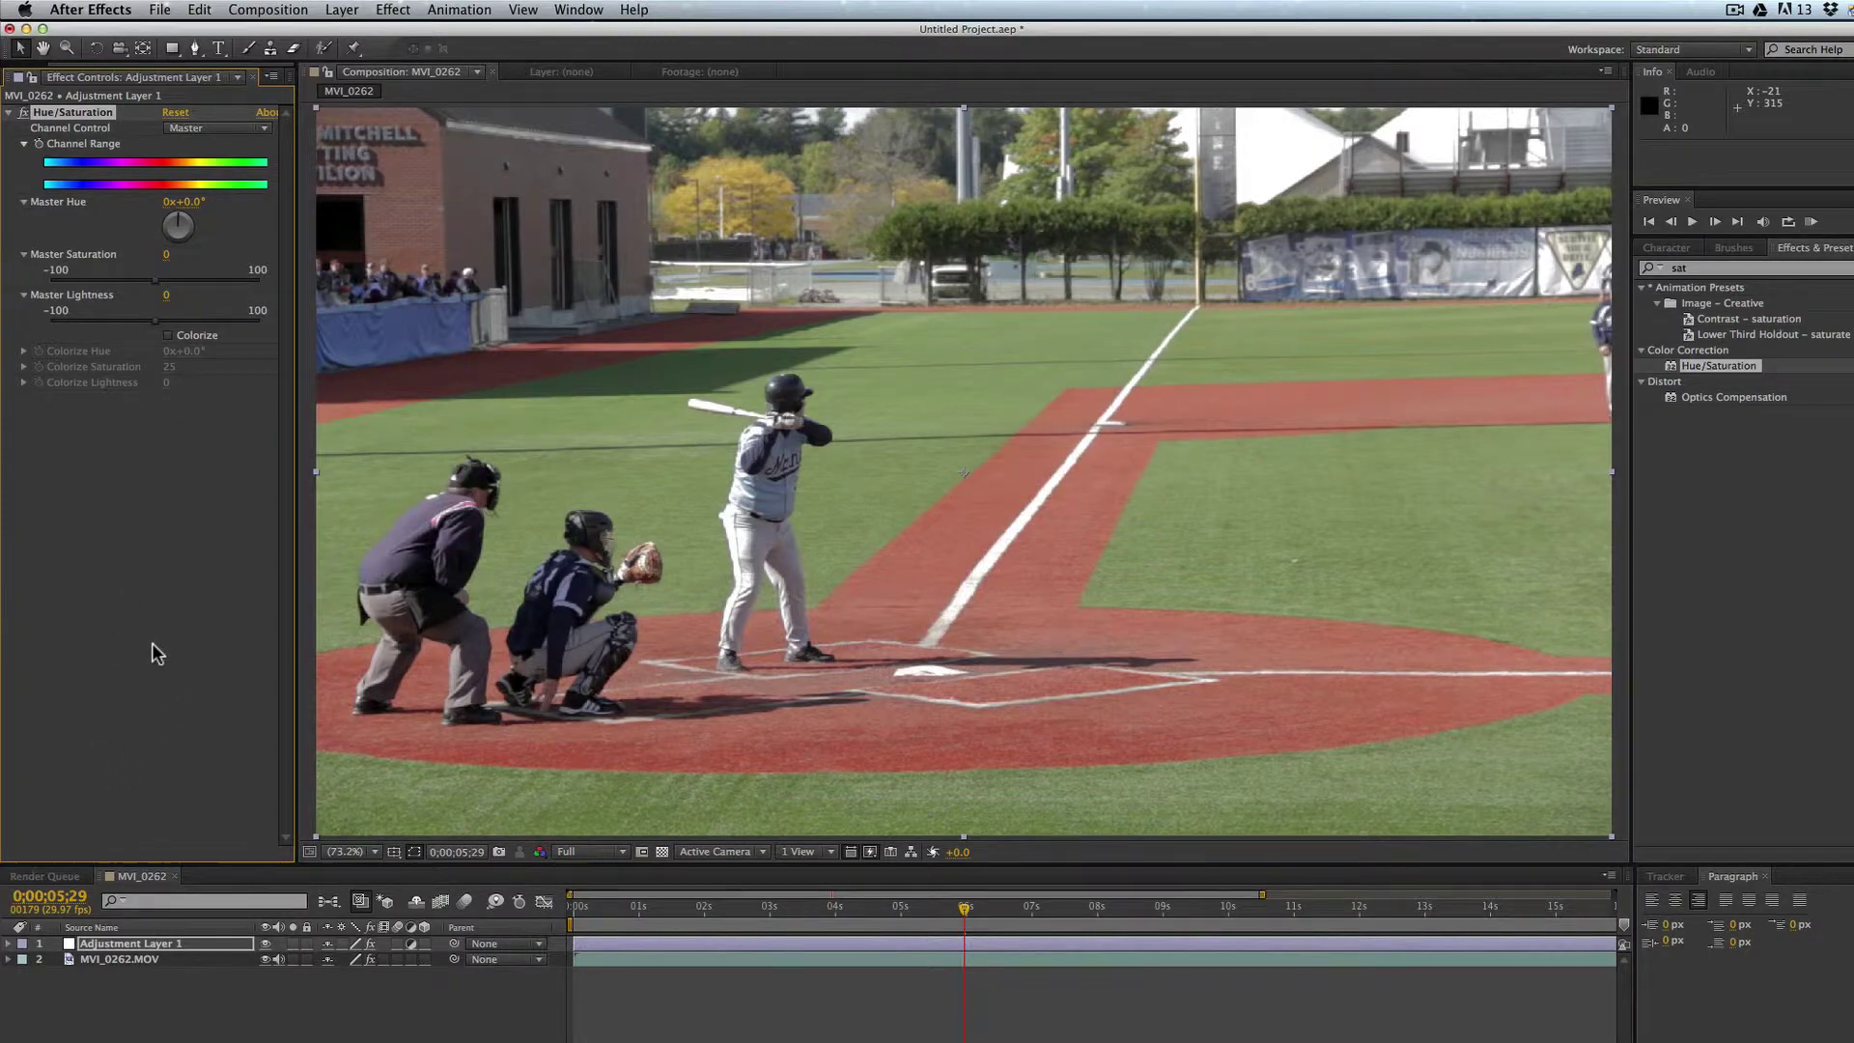
# Rename the adjustment layer as Saturation
pyautogui.click(118, 941)
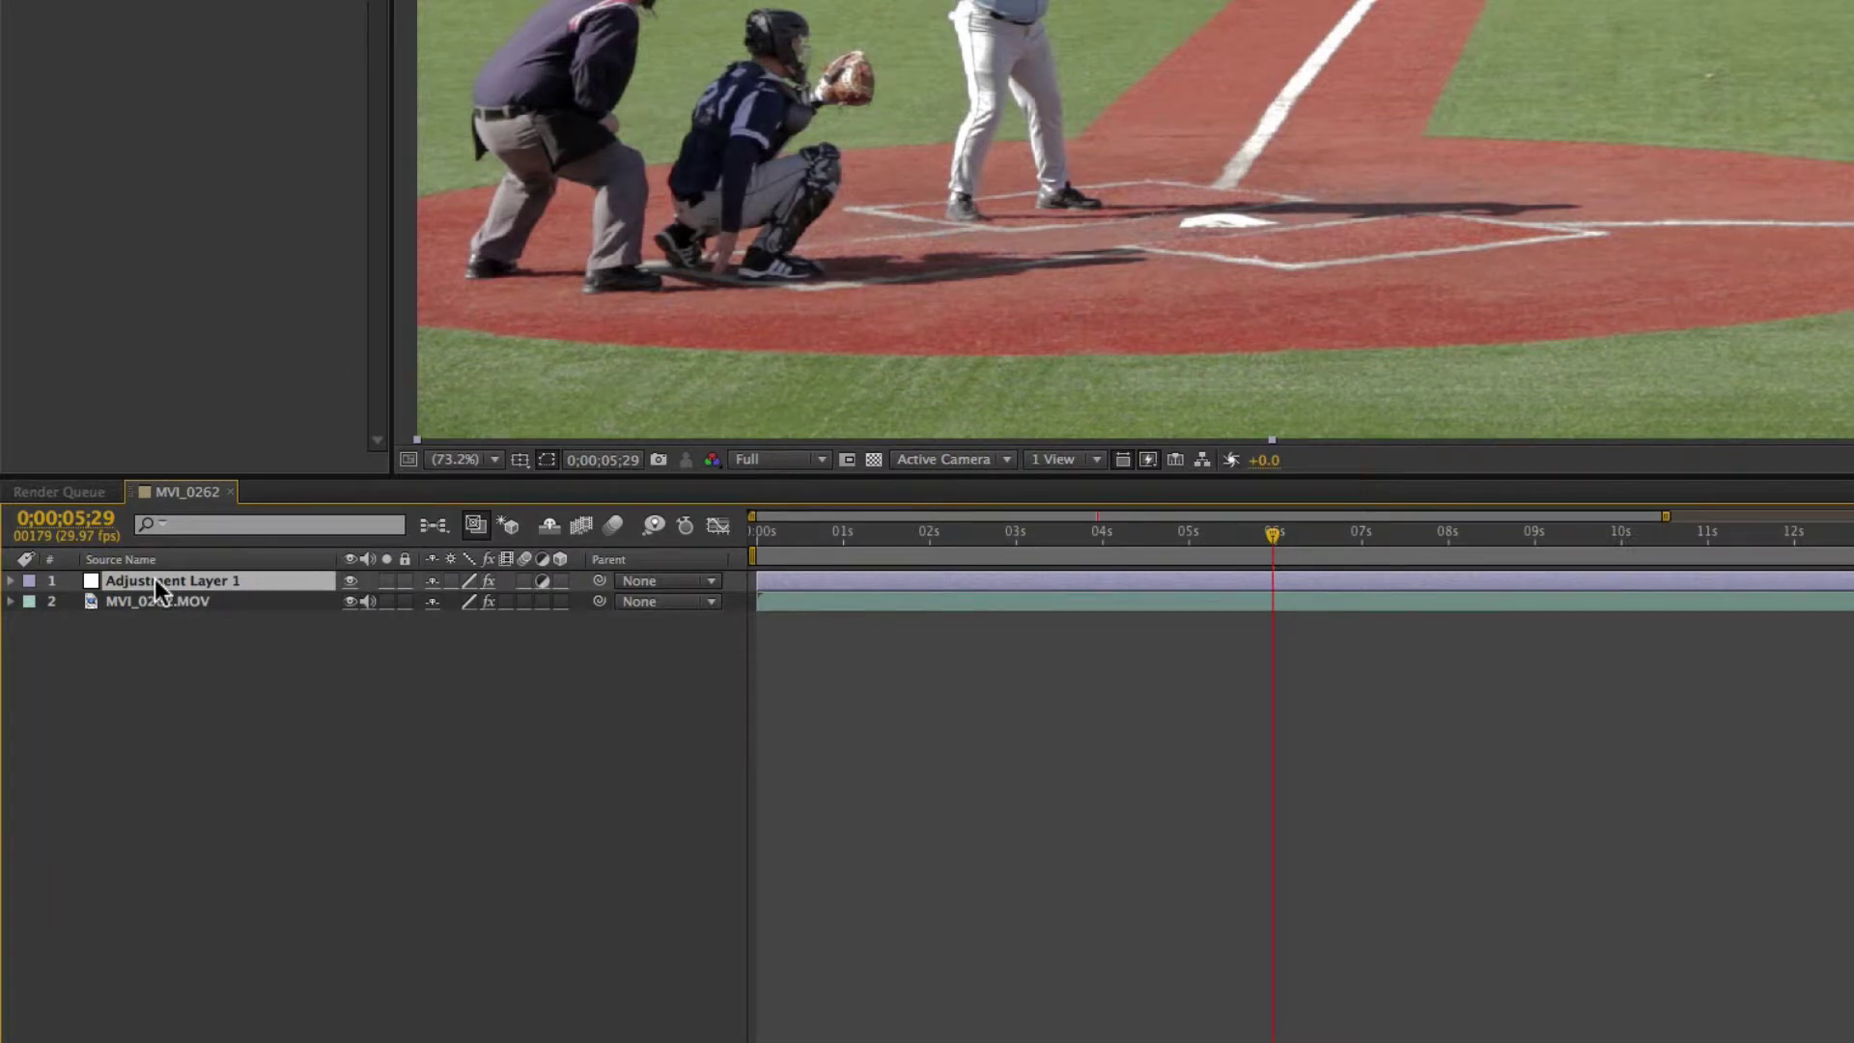
pyautogui.press('Return')
pyautogui.press('shift')
pyautogui.write('Sa')
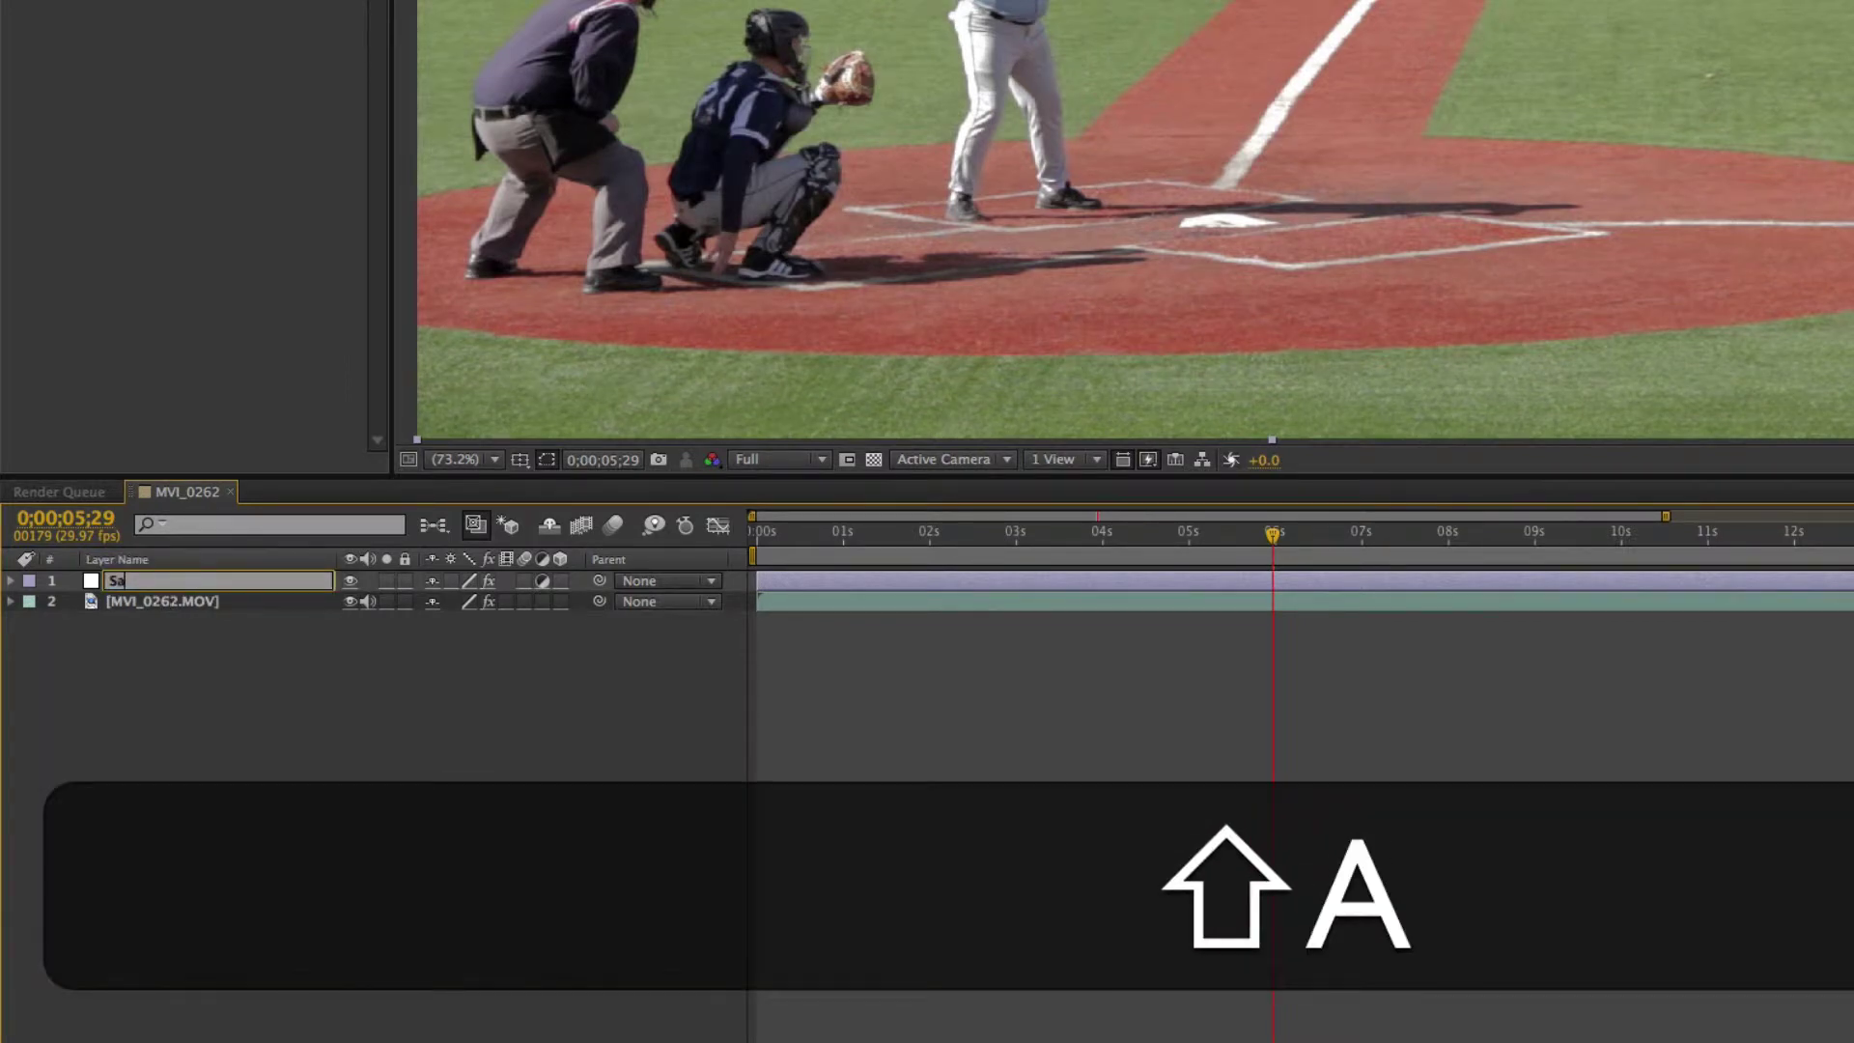
pyautogui.write('turation')
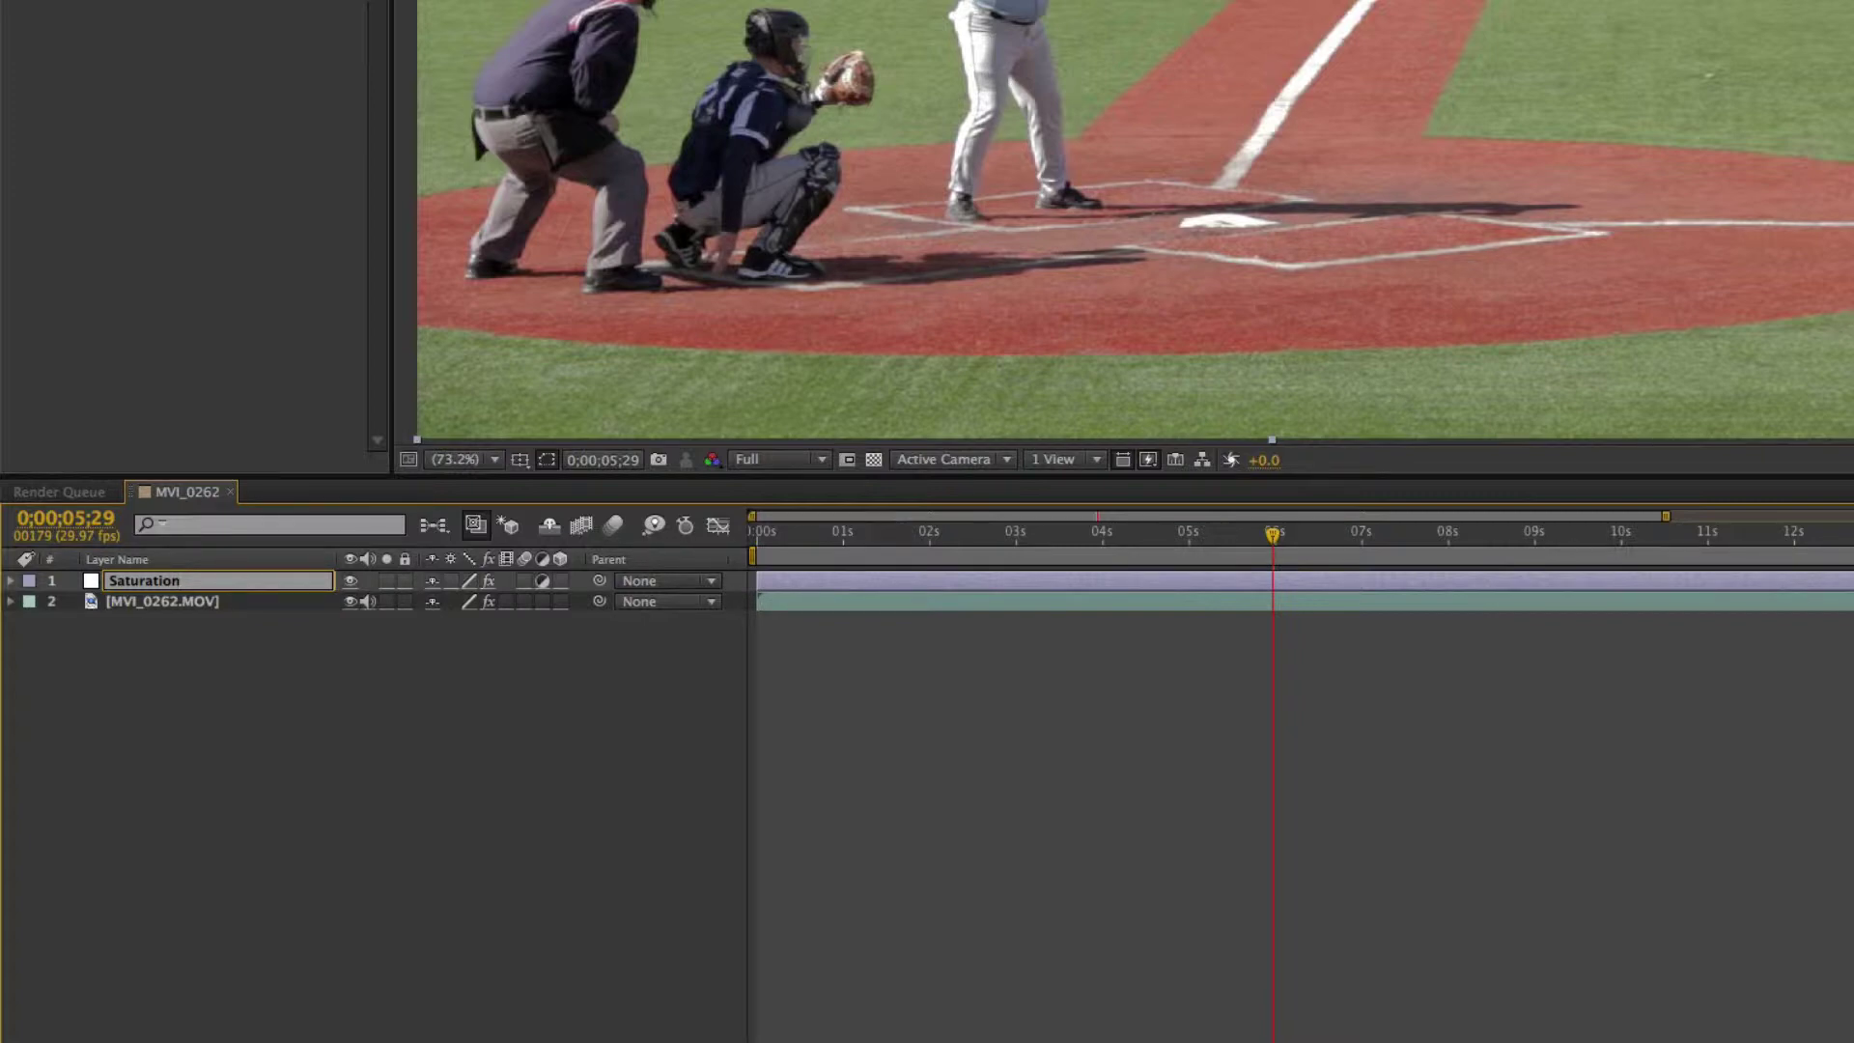
pyautogui.press('Return')
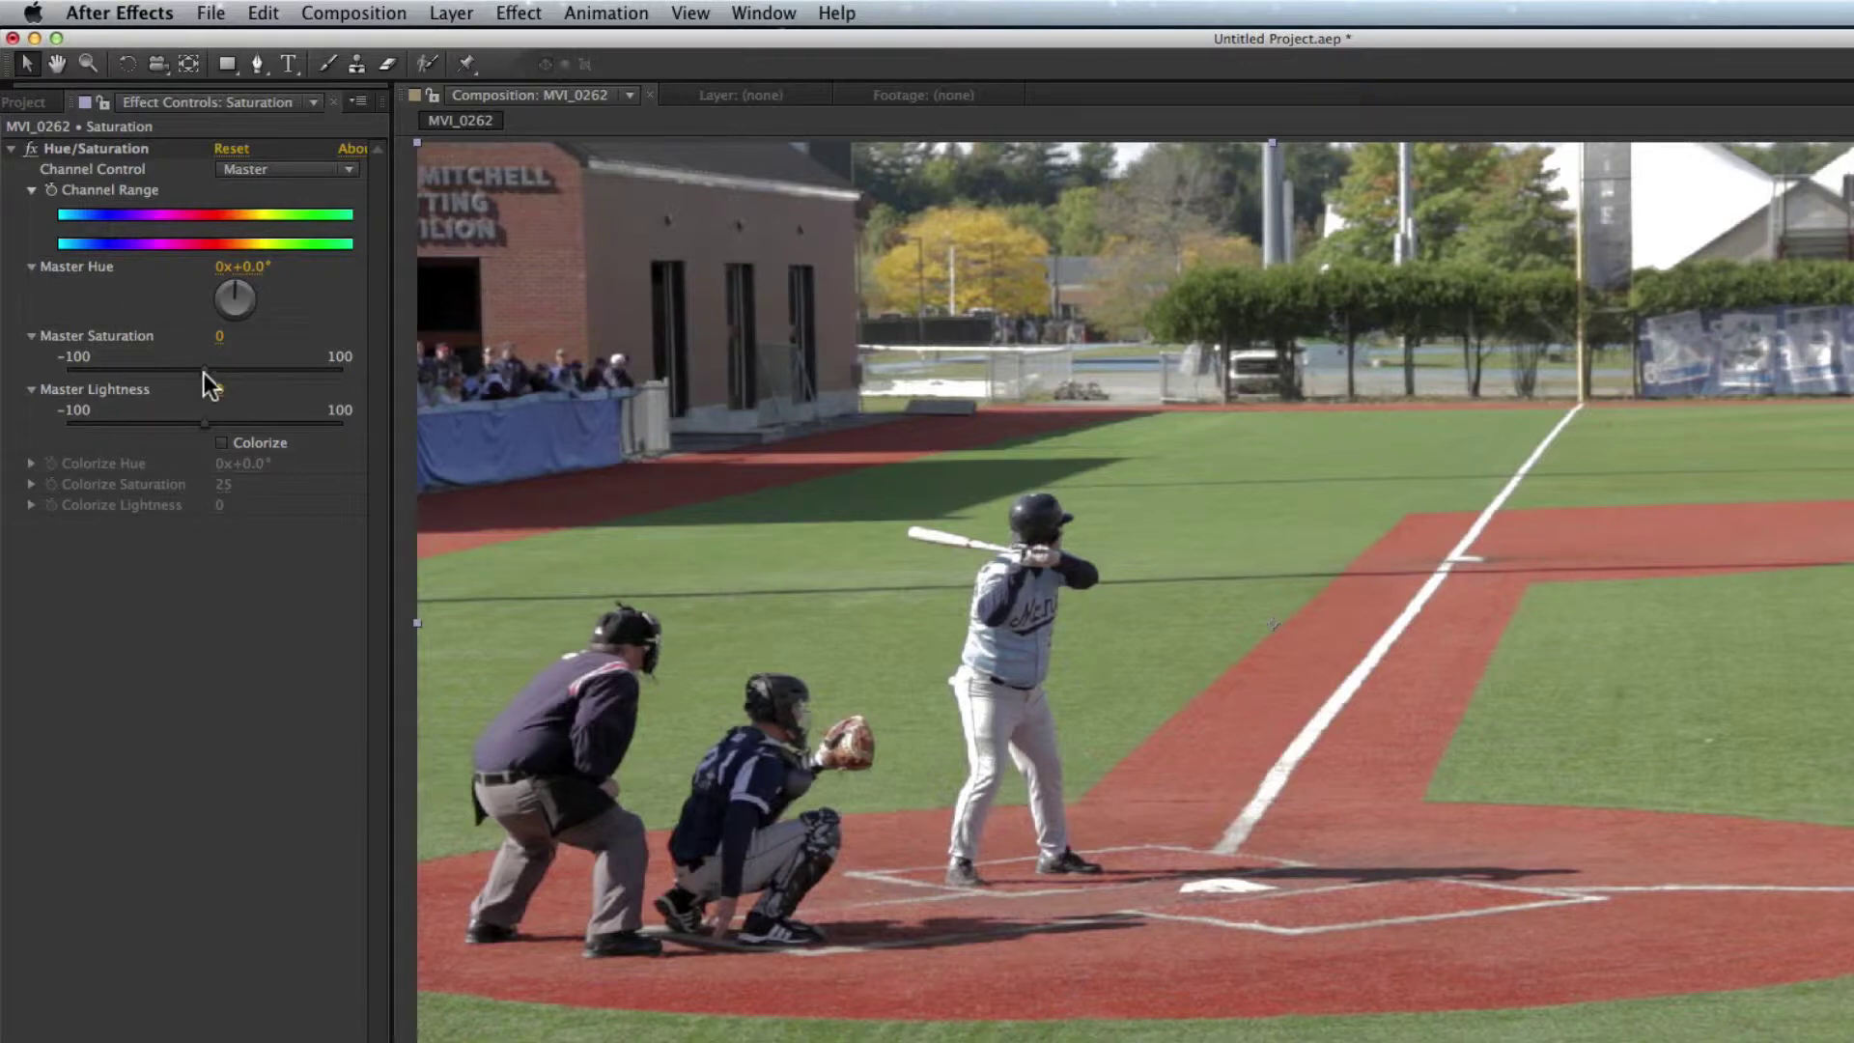
# Set the Hue/Saturation effect's Master Saturation to -40 and Master Lightness to 11
pyautogui.moveTo(202, 372); pyautogui.dragTo(152, 386)
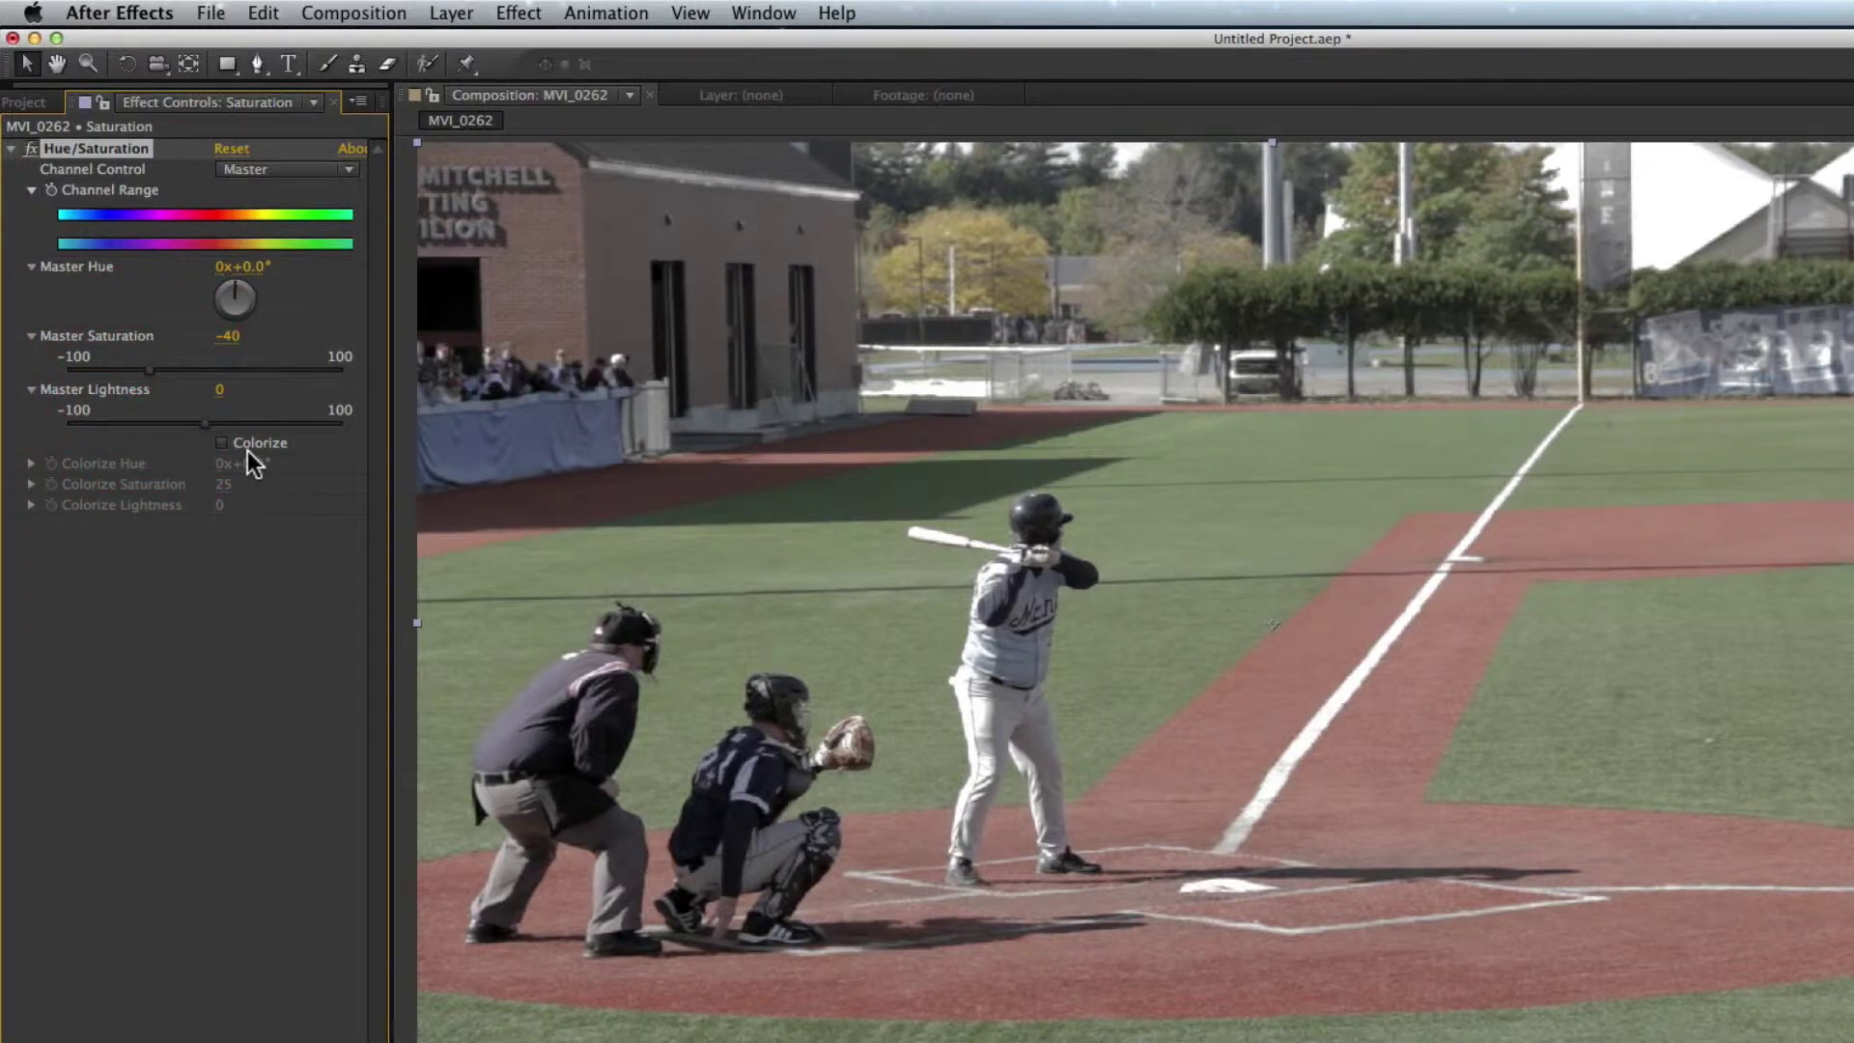
pyautogui.moveTo(205, 423); pyautogui.dragTo(222, 425)
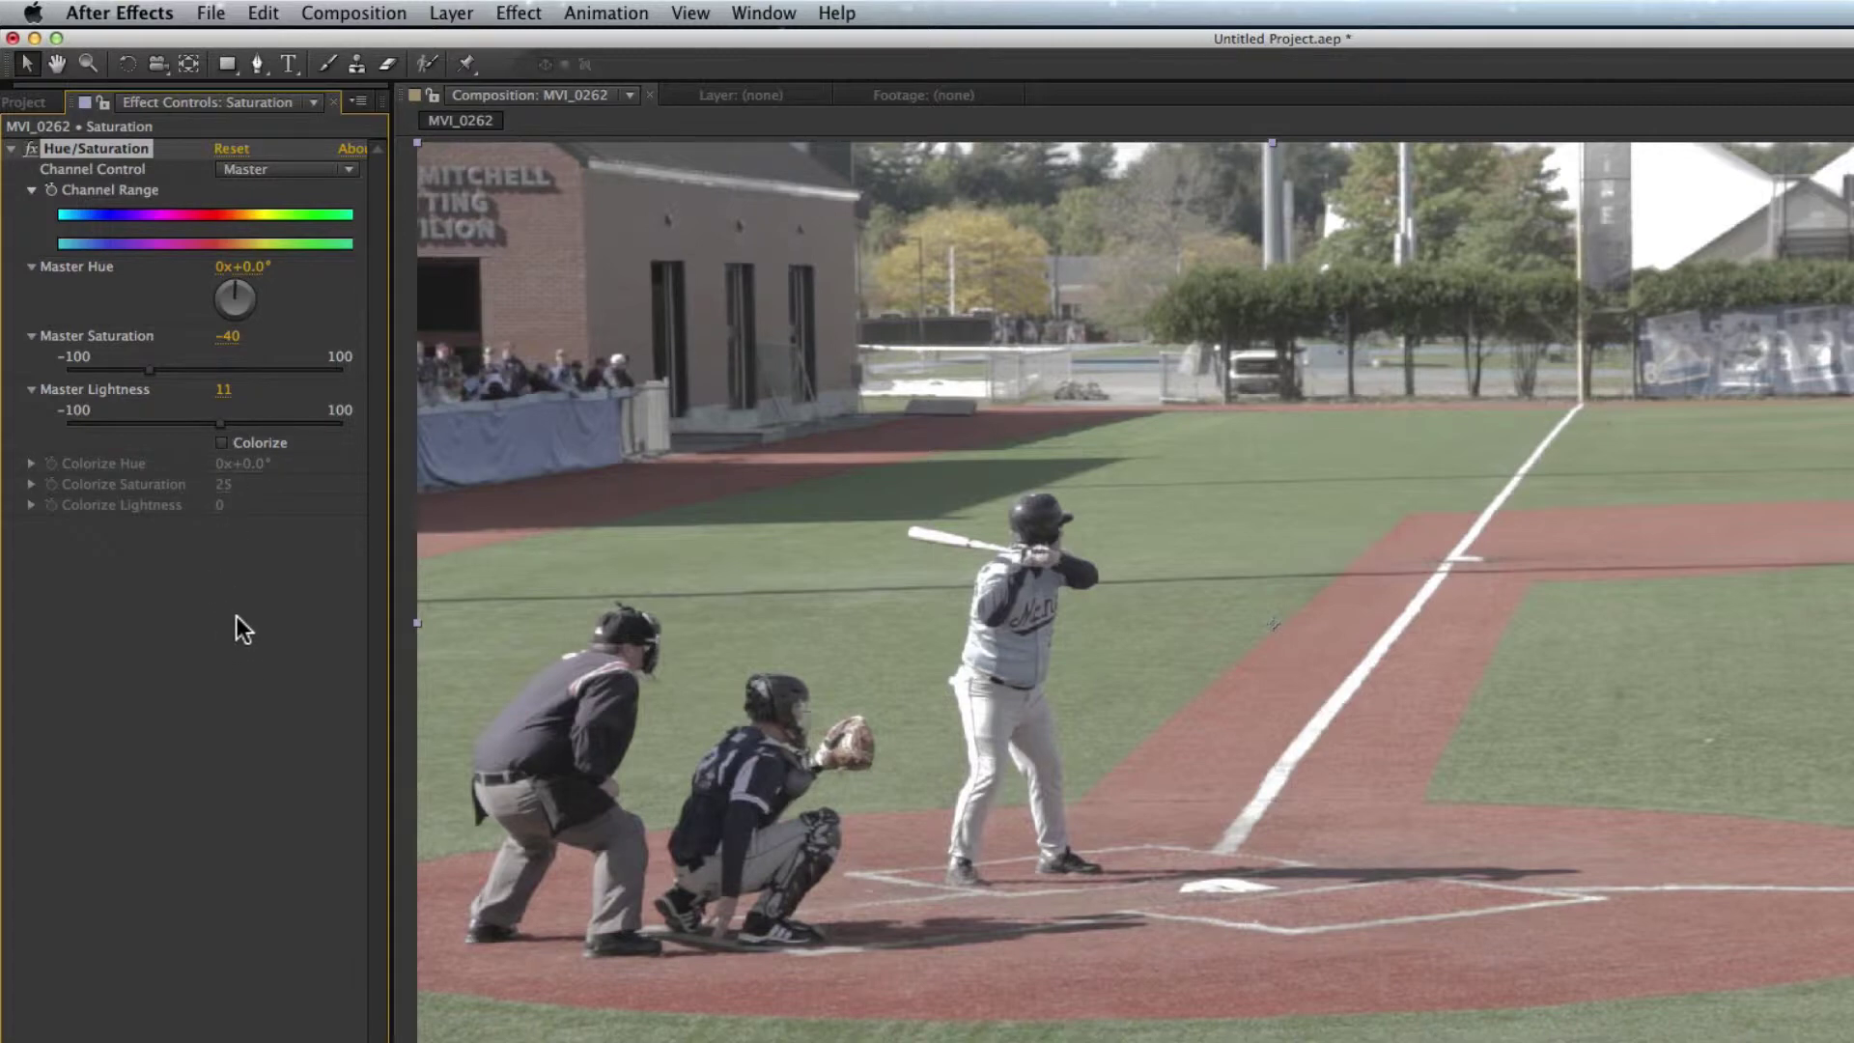
# Add a second adjustment layer above the Saturation layer
pyautogui.click(772, 1041)
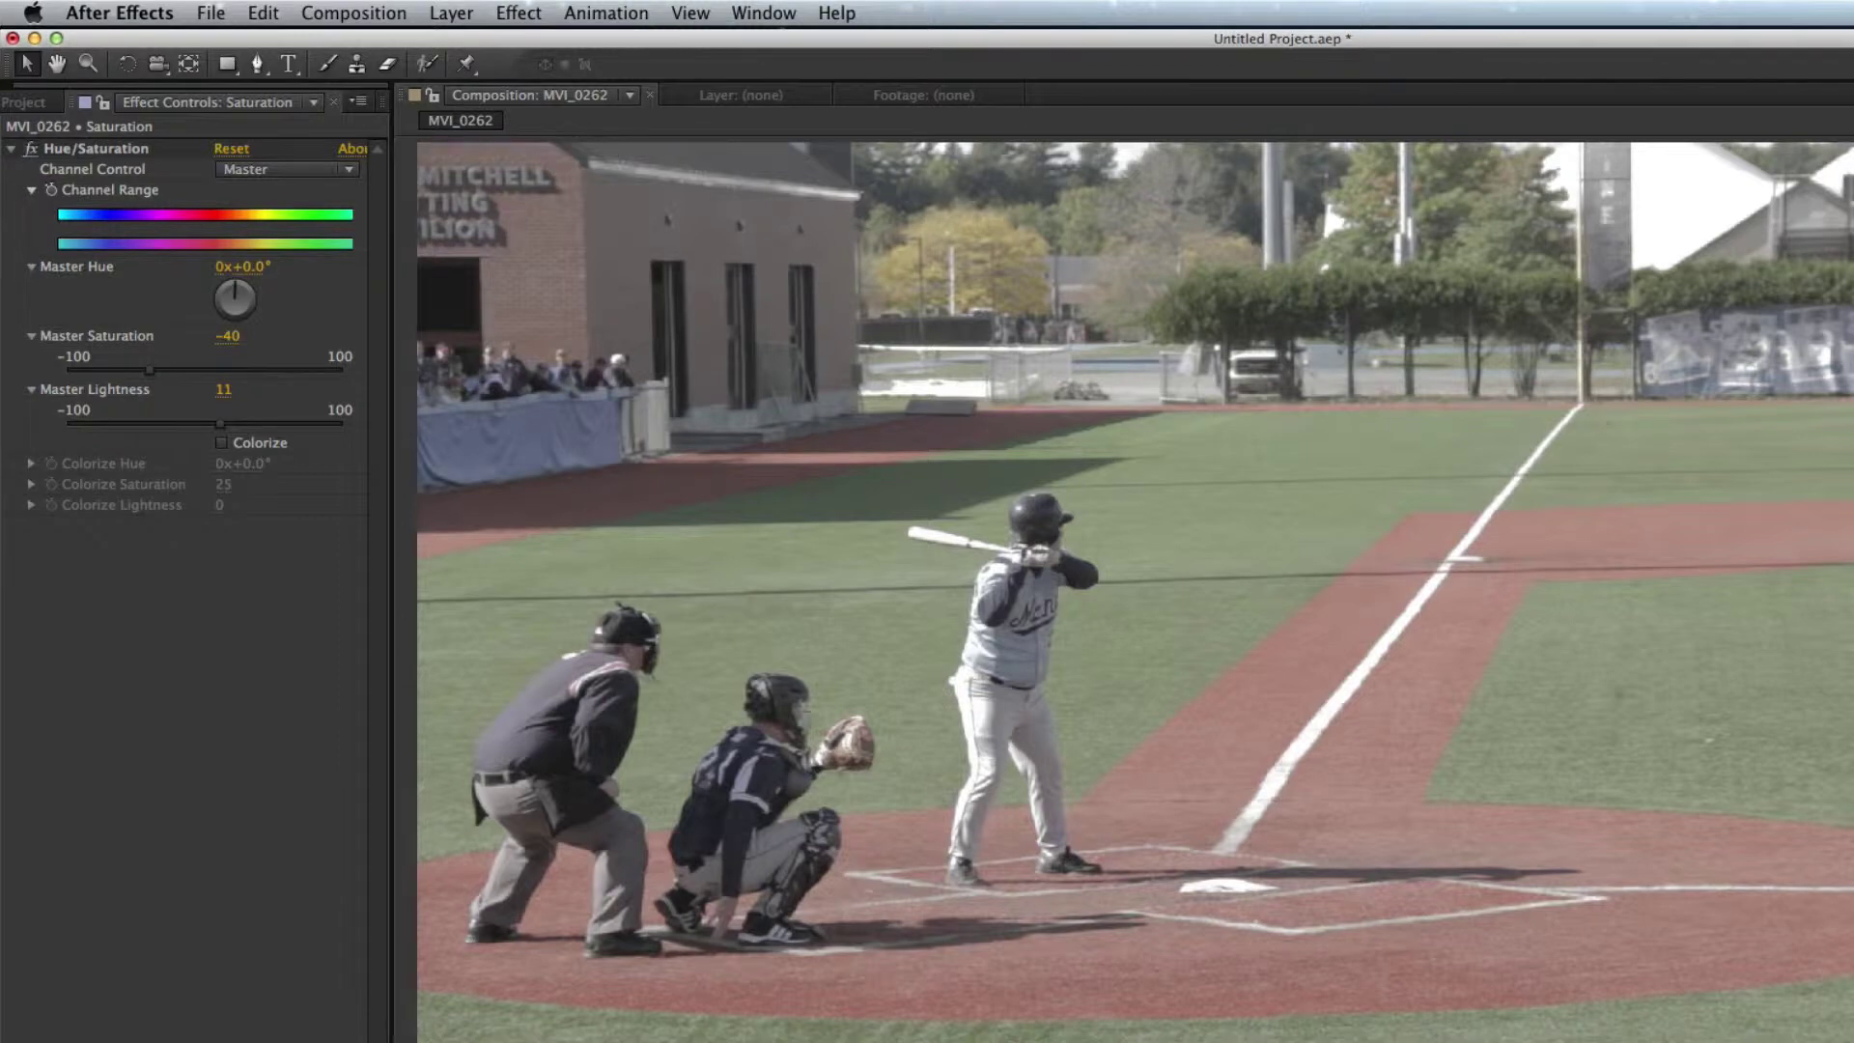
pyautogui.rightClick(616, 869)
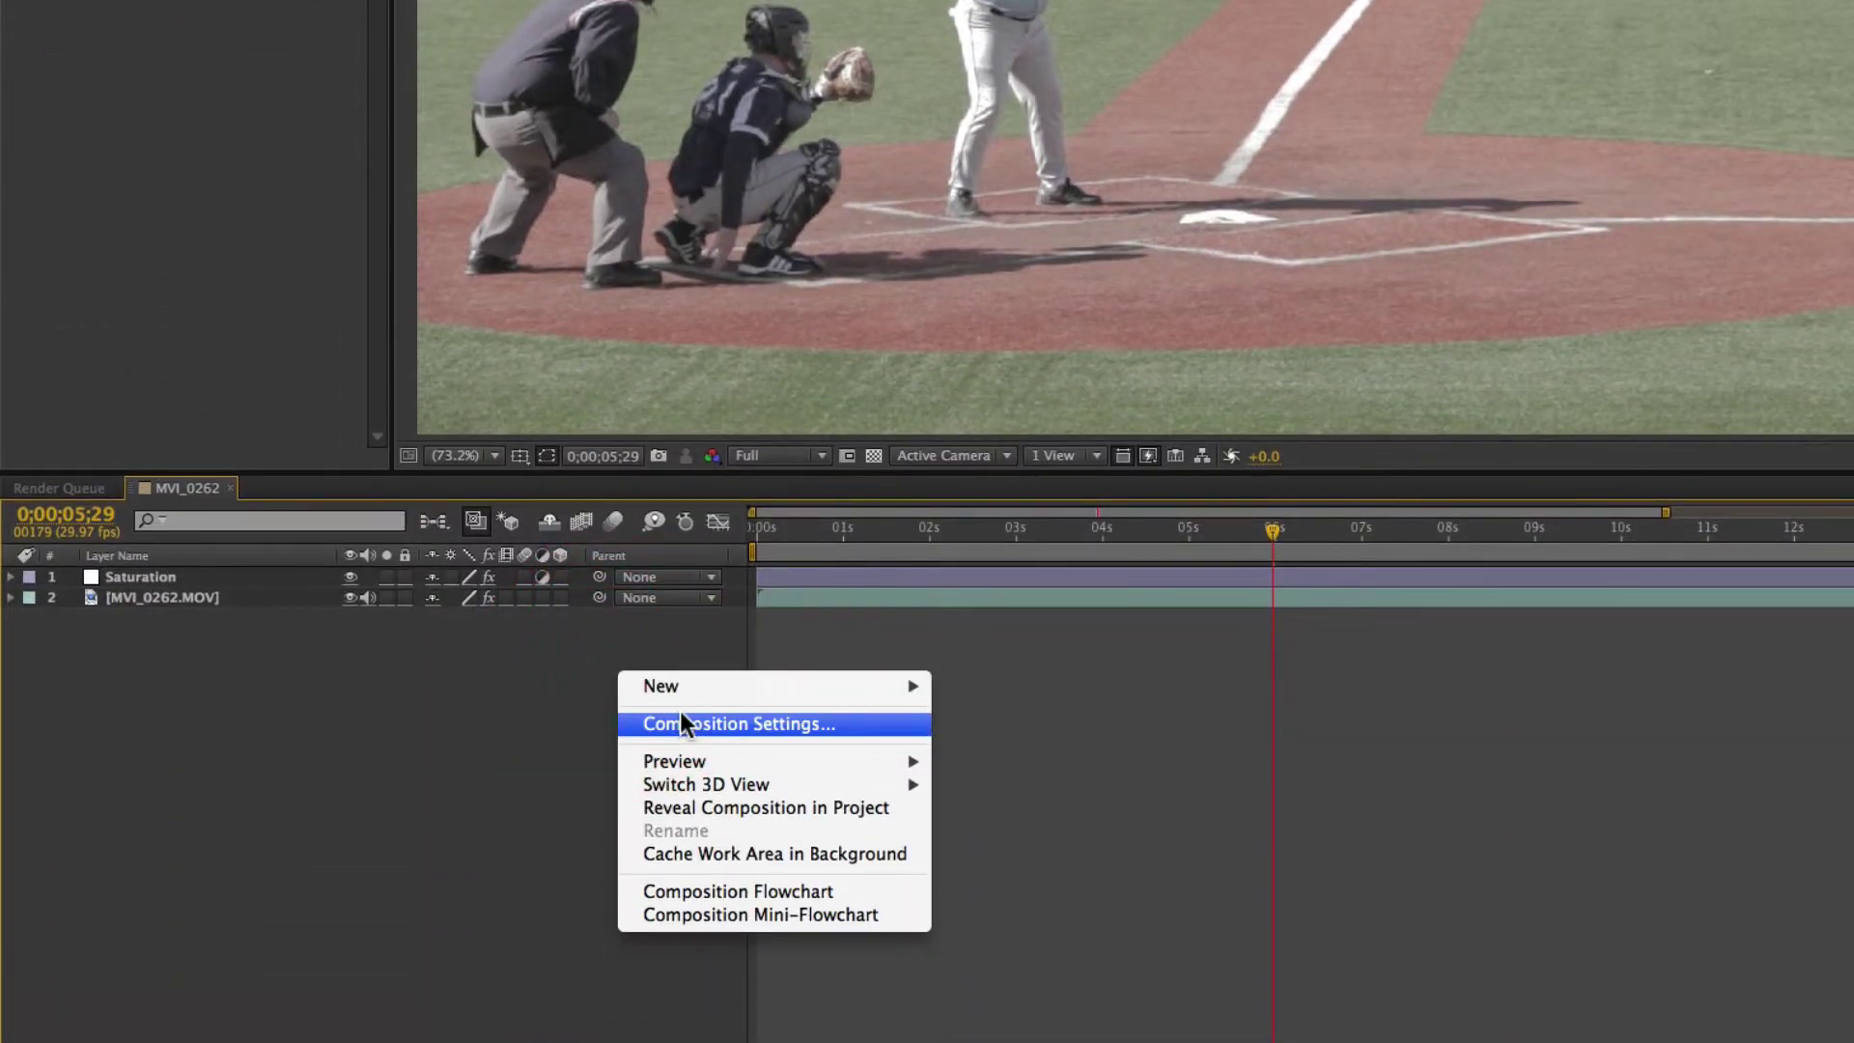
pyautogui.moveTo(682, 687)
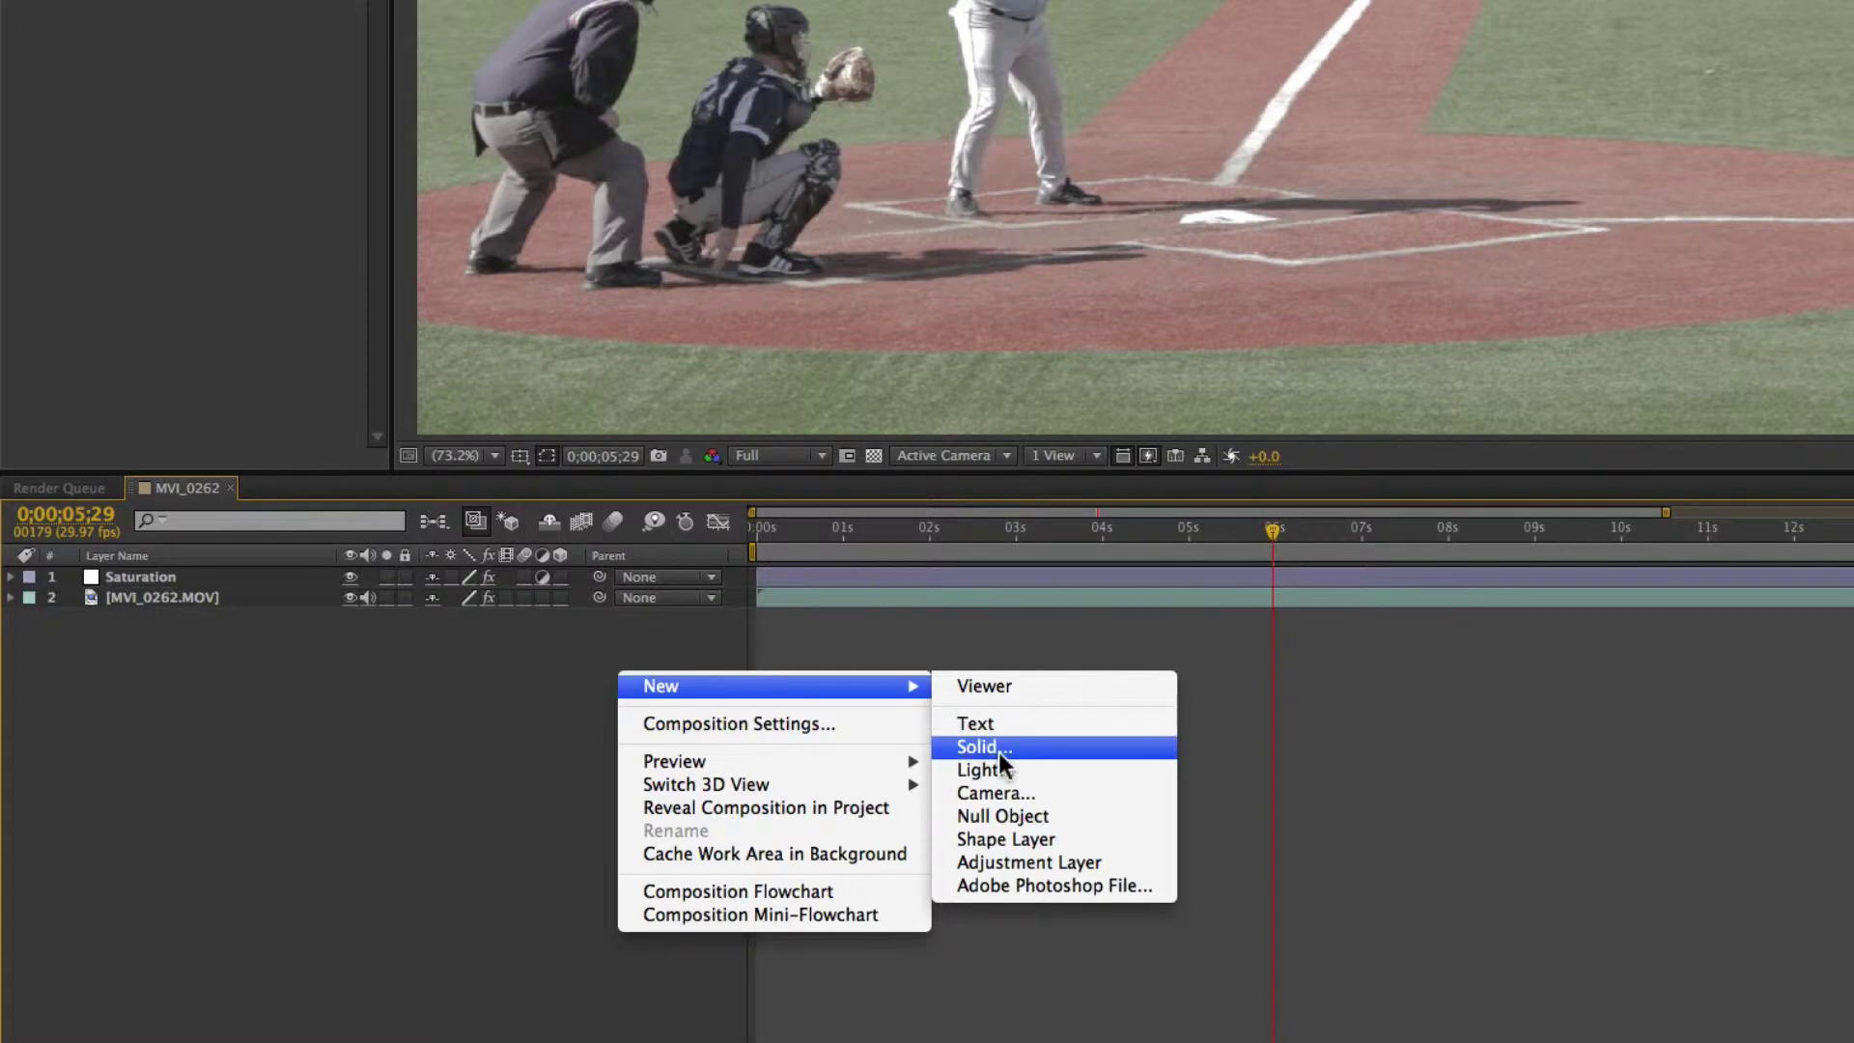
pyautogui.click(1006, 857)
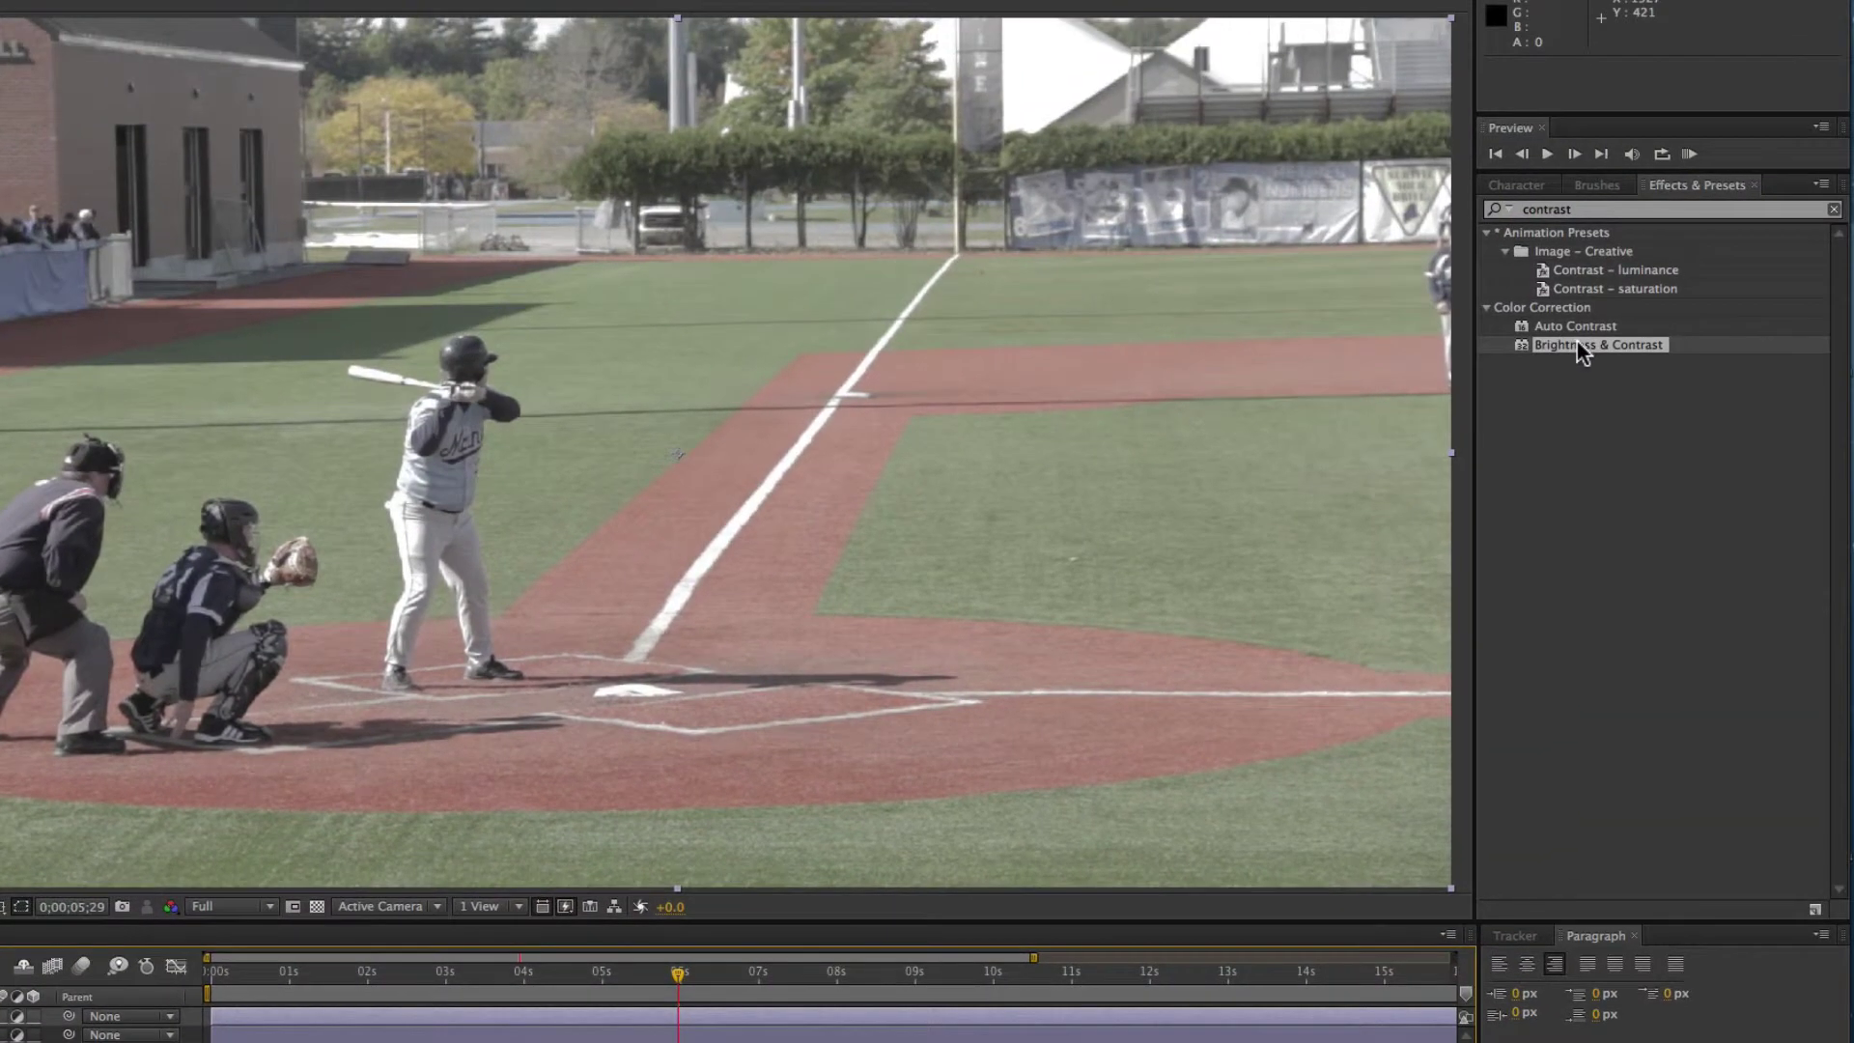
# Apply the Brightness & Contrast effect to the new adjustment layer and set its Contrast to 11.9
pyautogui.moveTo(1584, 344); pyautogui.dragTo(1207, 1023)
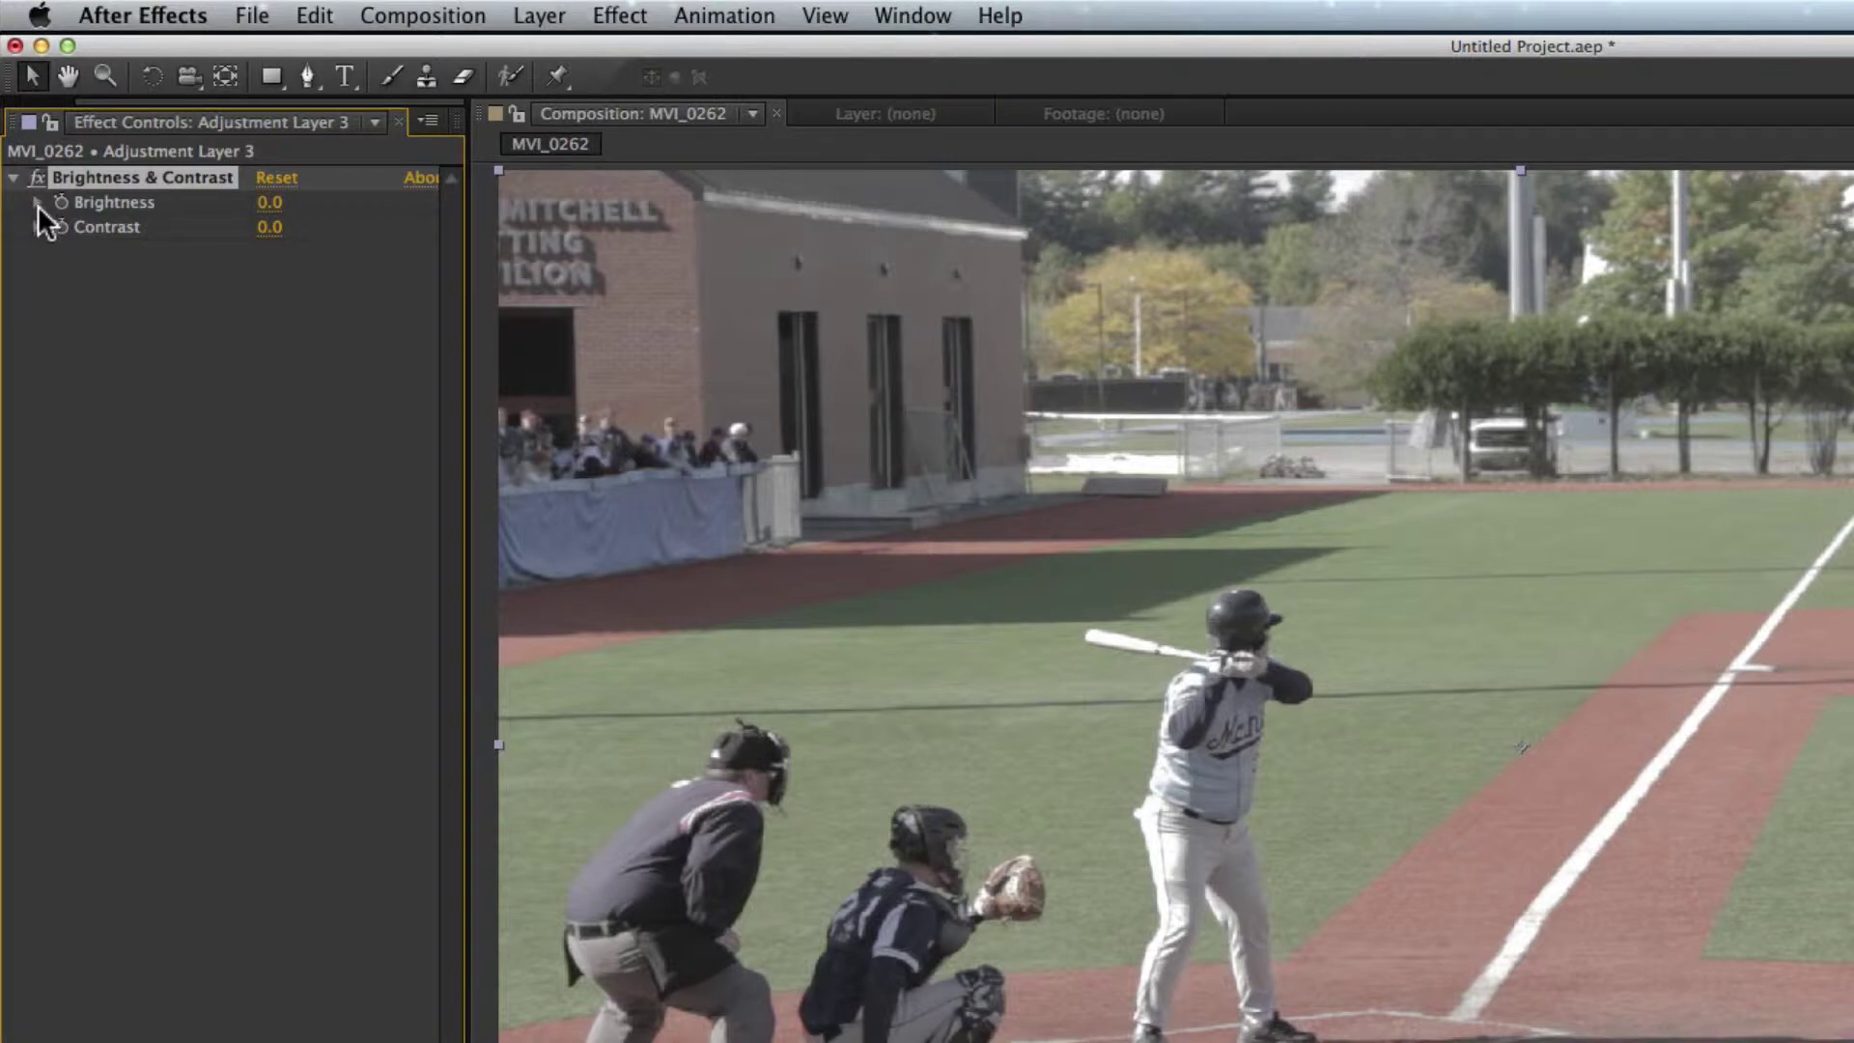
pyautogui.click(37, 225)
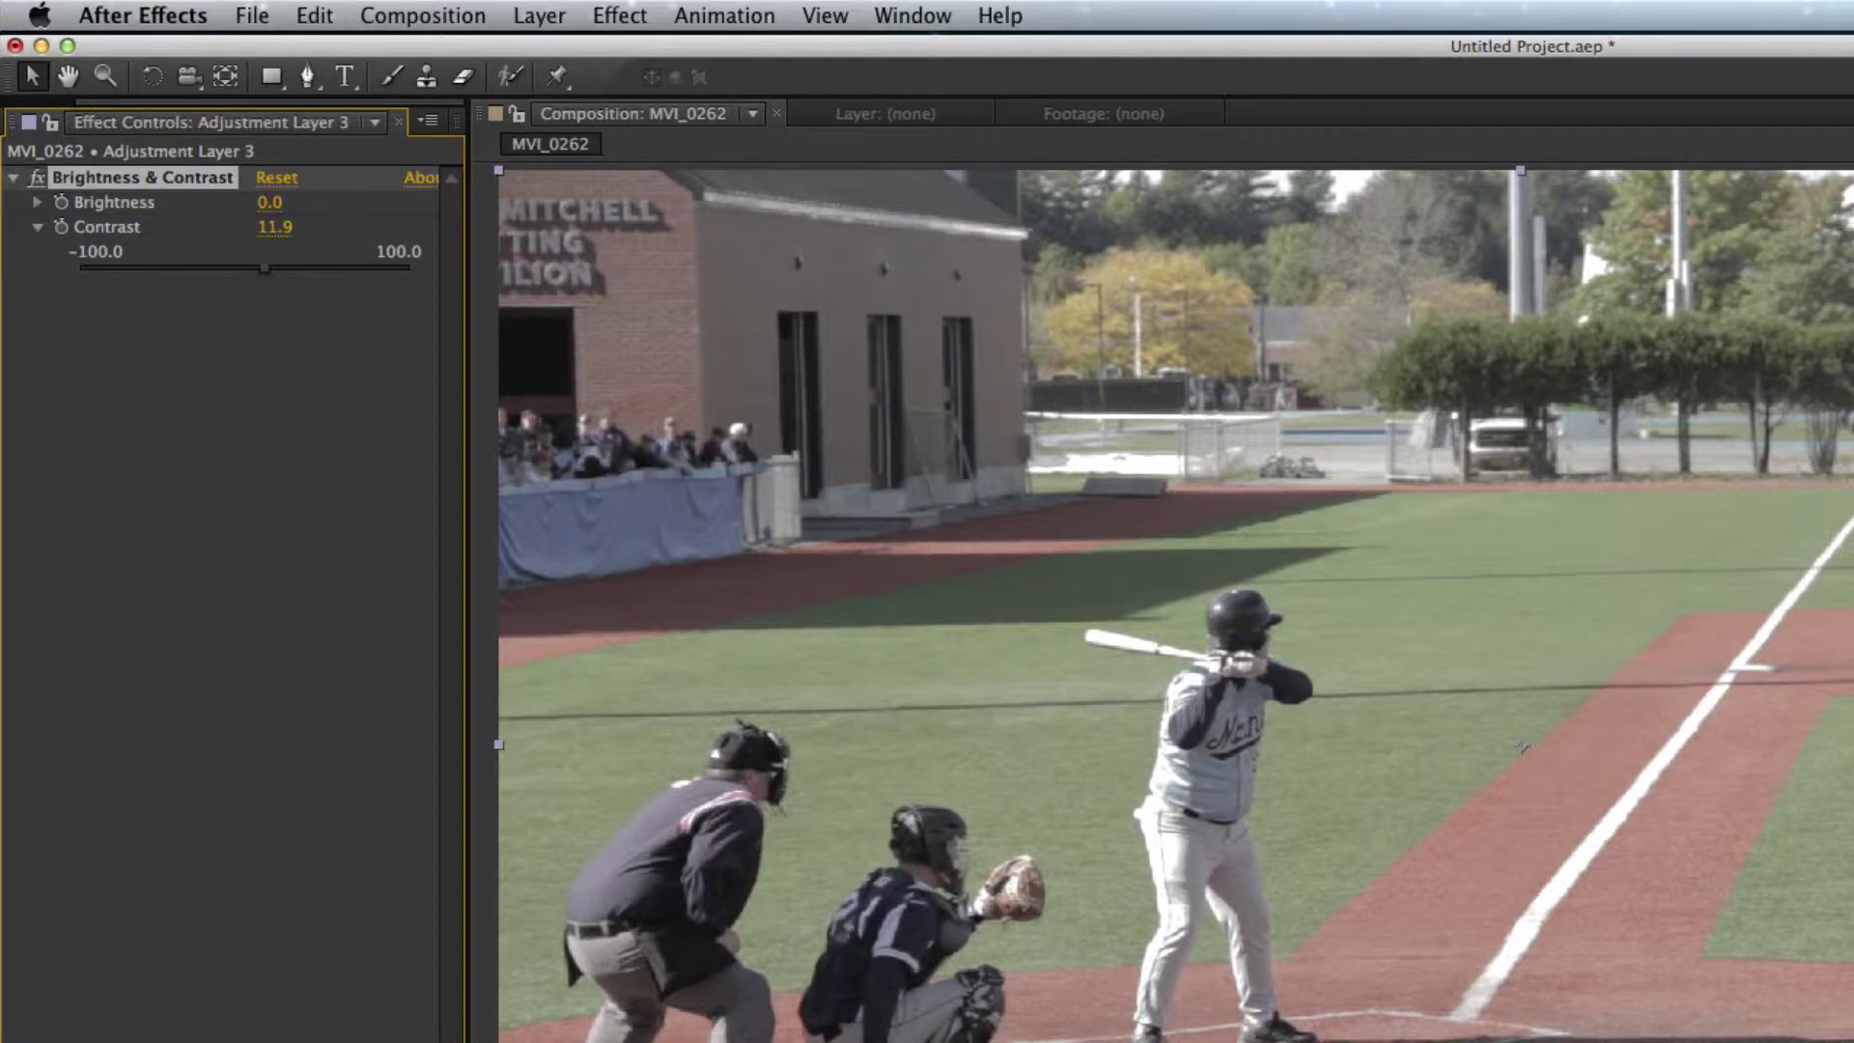
# Rename the adjustment layer carrying the Brightness & Contrast effect as Contrast
pyautogui.click(288, 773)
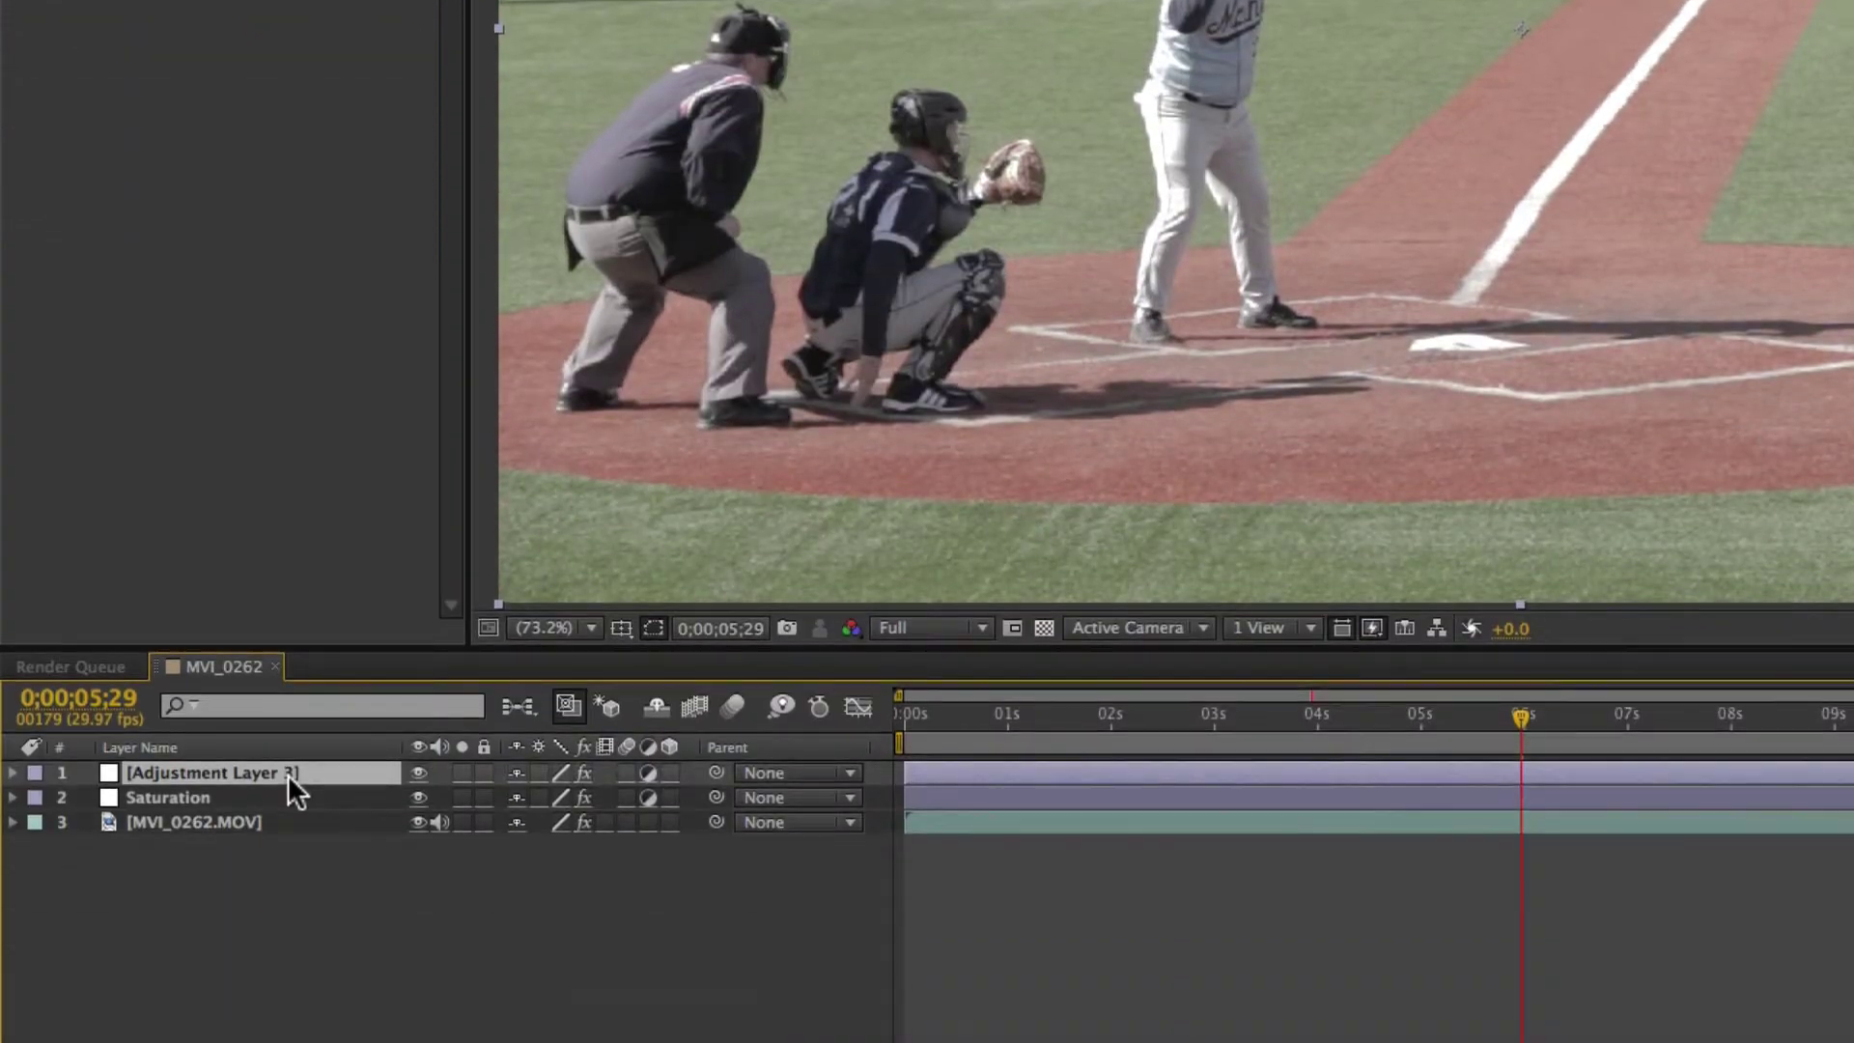
pyautogui.press('Return')
pyautogui.write('Contrast')
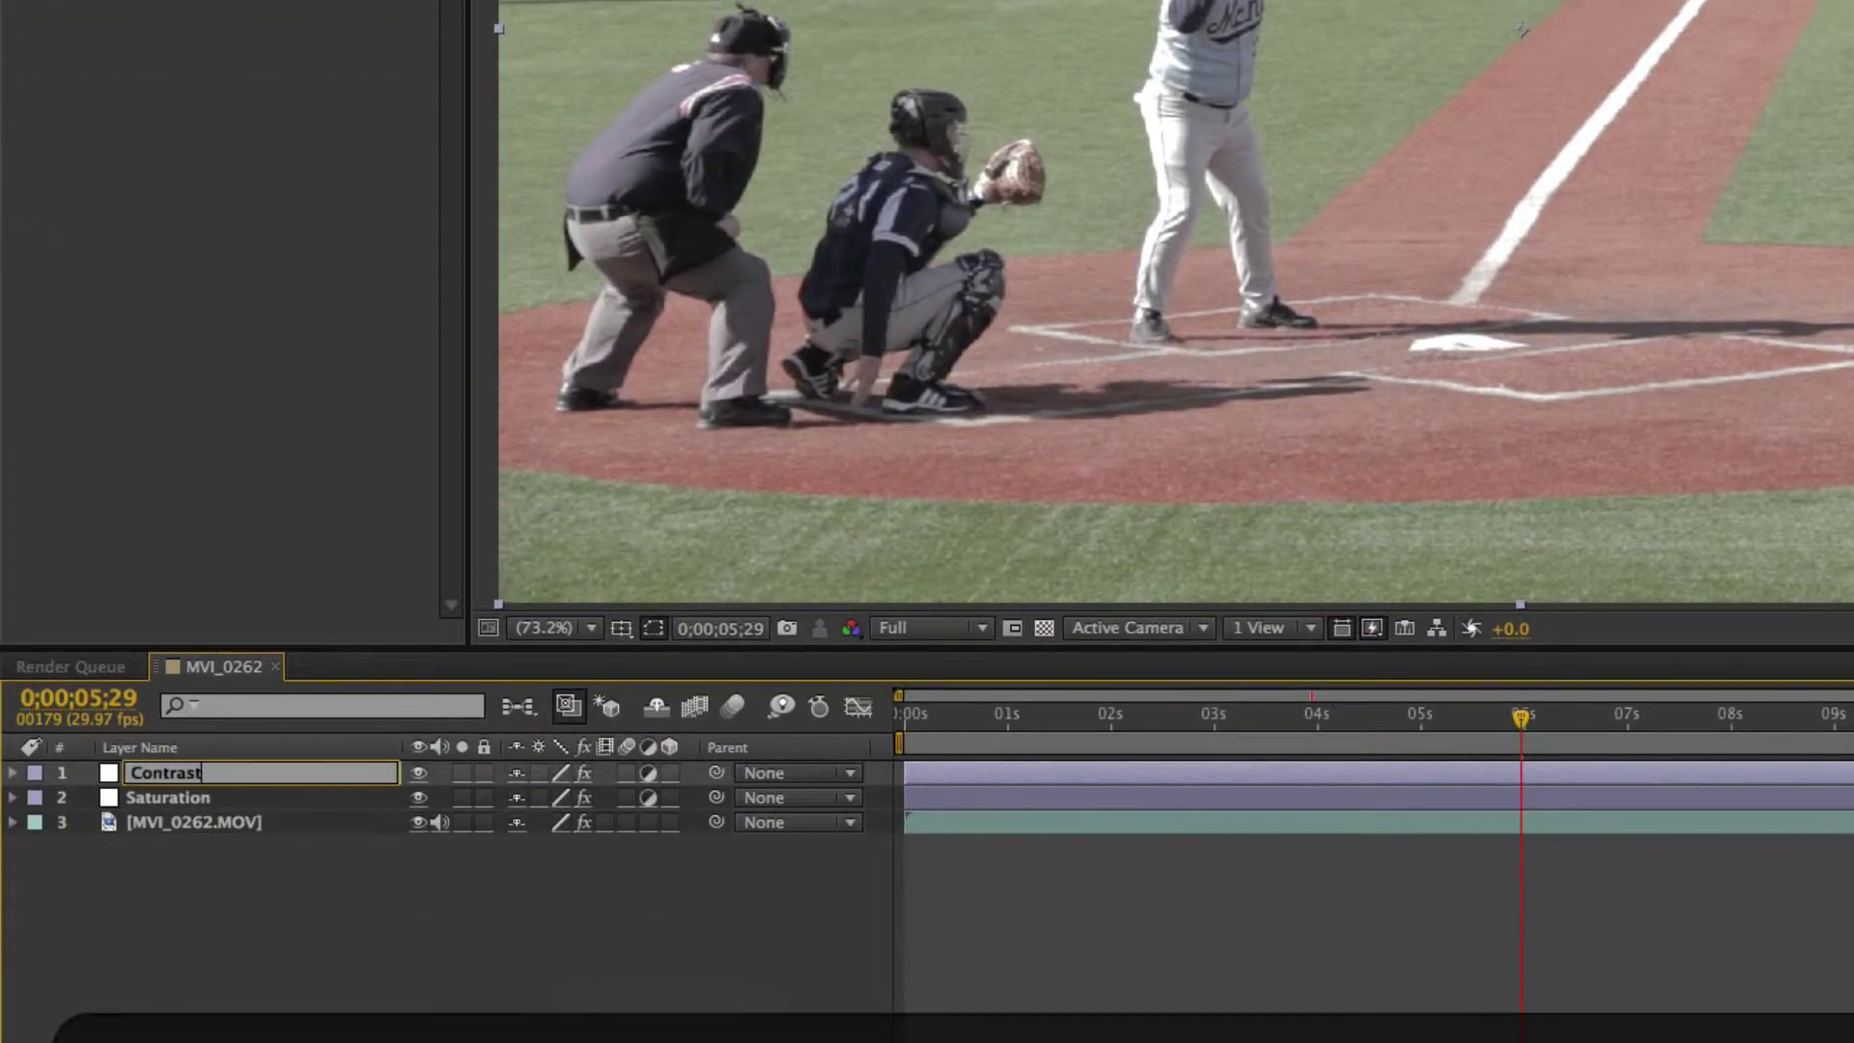
pyautogui.press('Return')
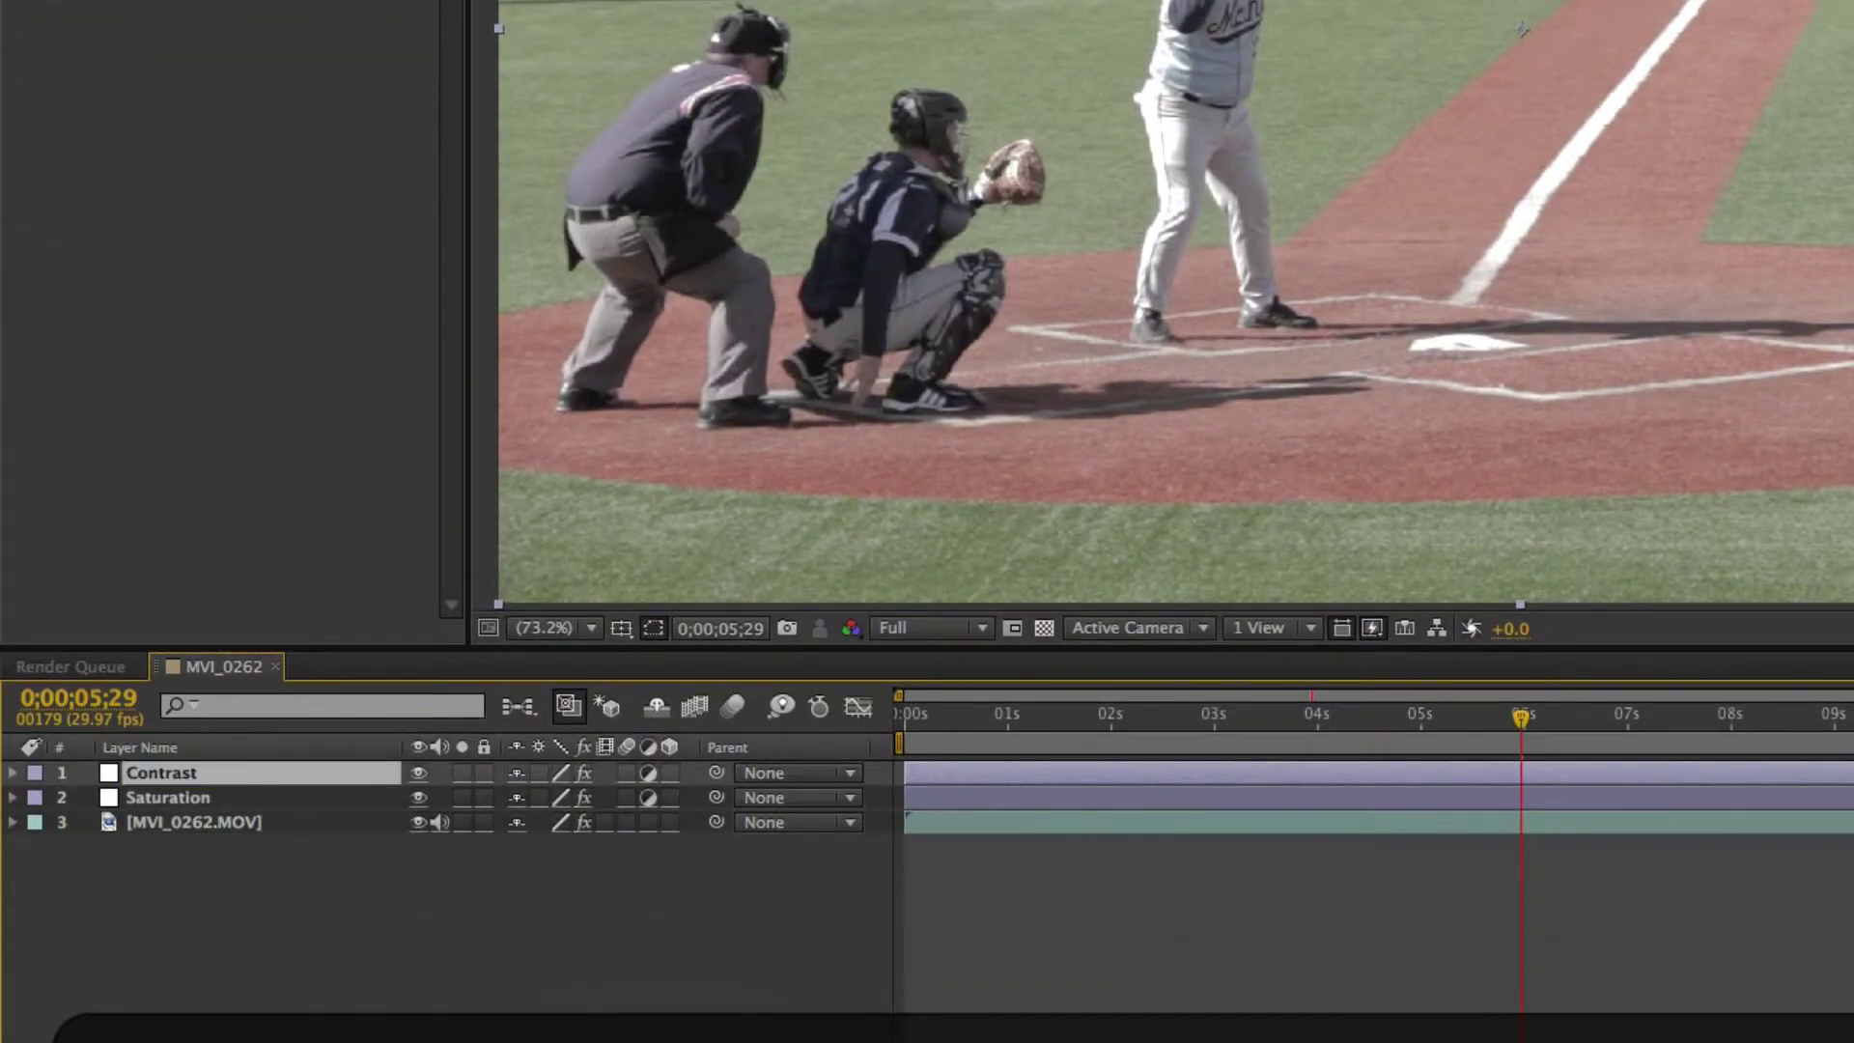
# Add a third adjustment layer above the Contrast layer and name it Curves
pyautogui.rightClick(435, 929)
pyautogui.moveTo(478, 946)
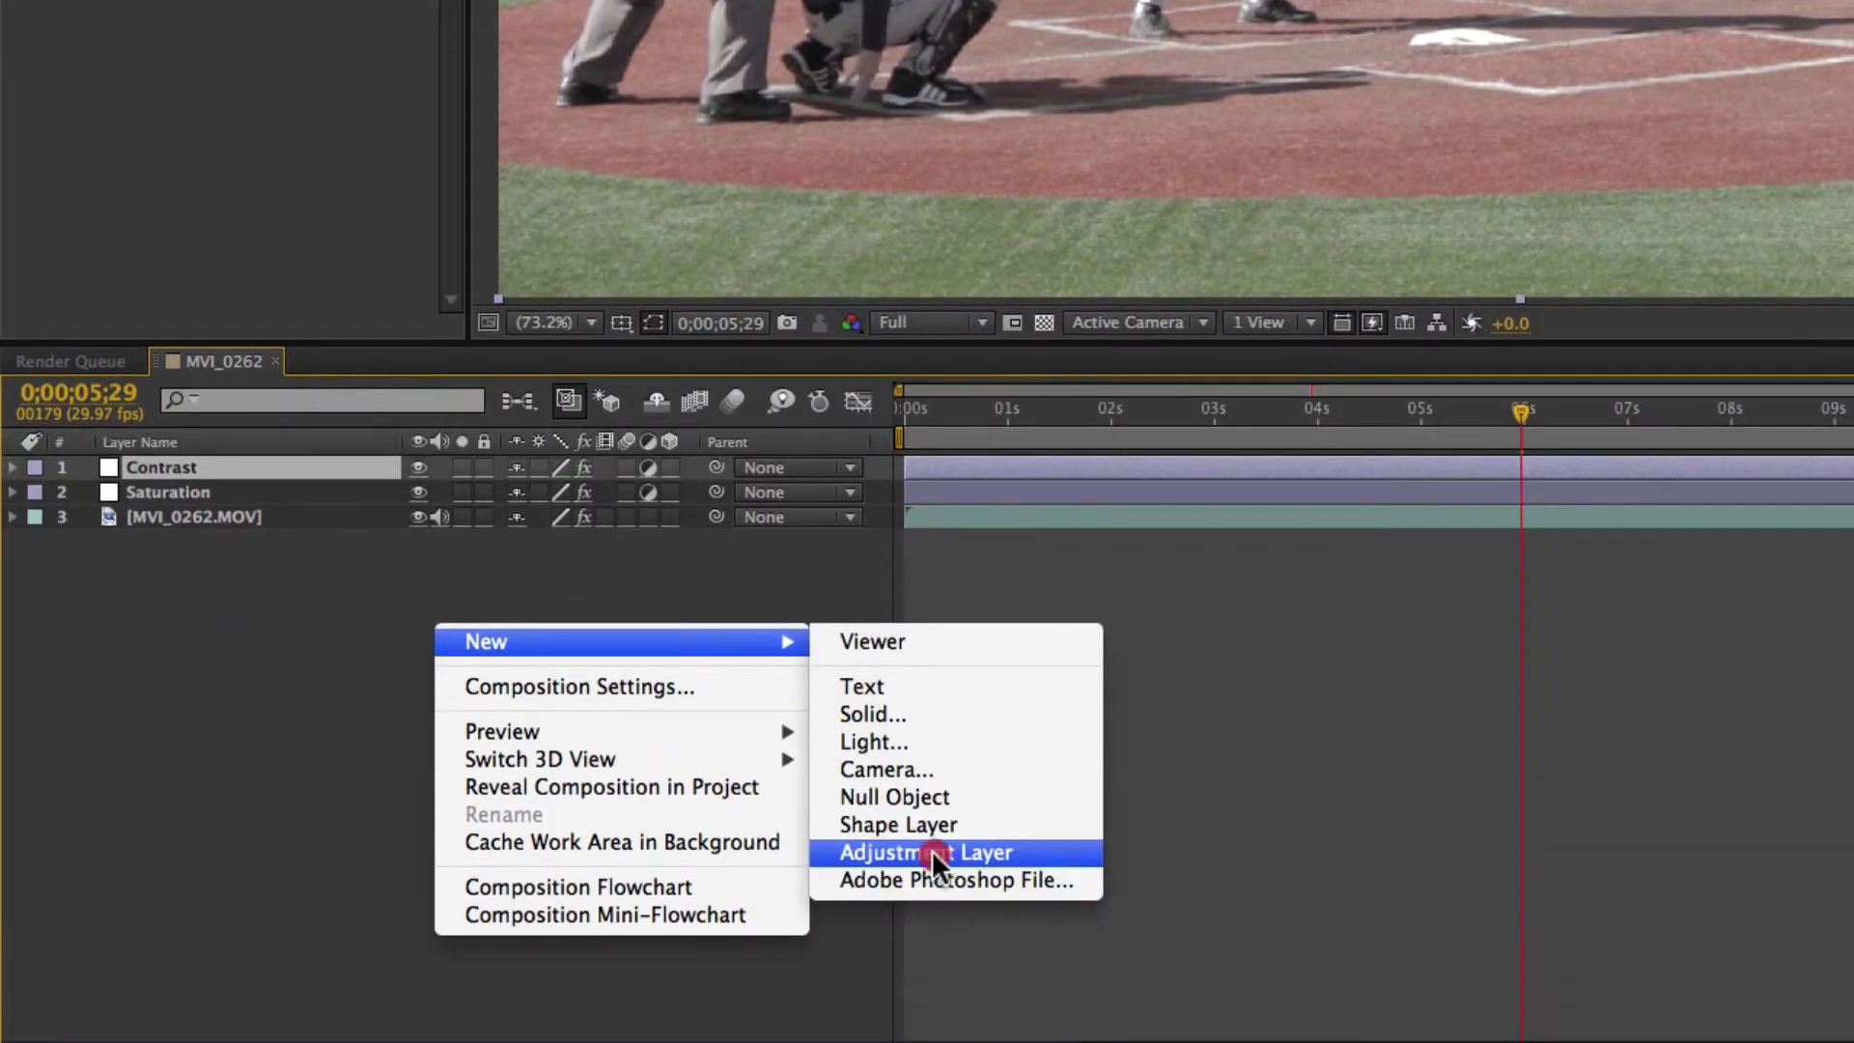
pyautogui.click(927, 898)
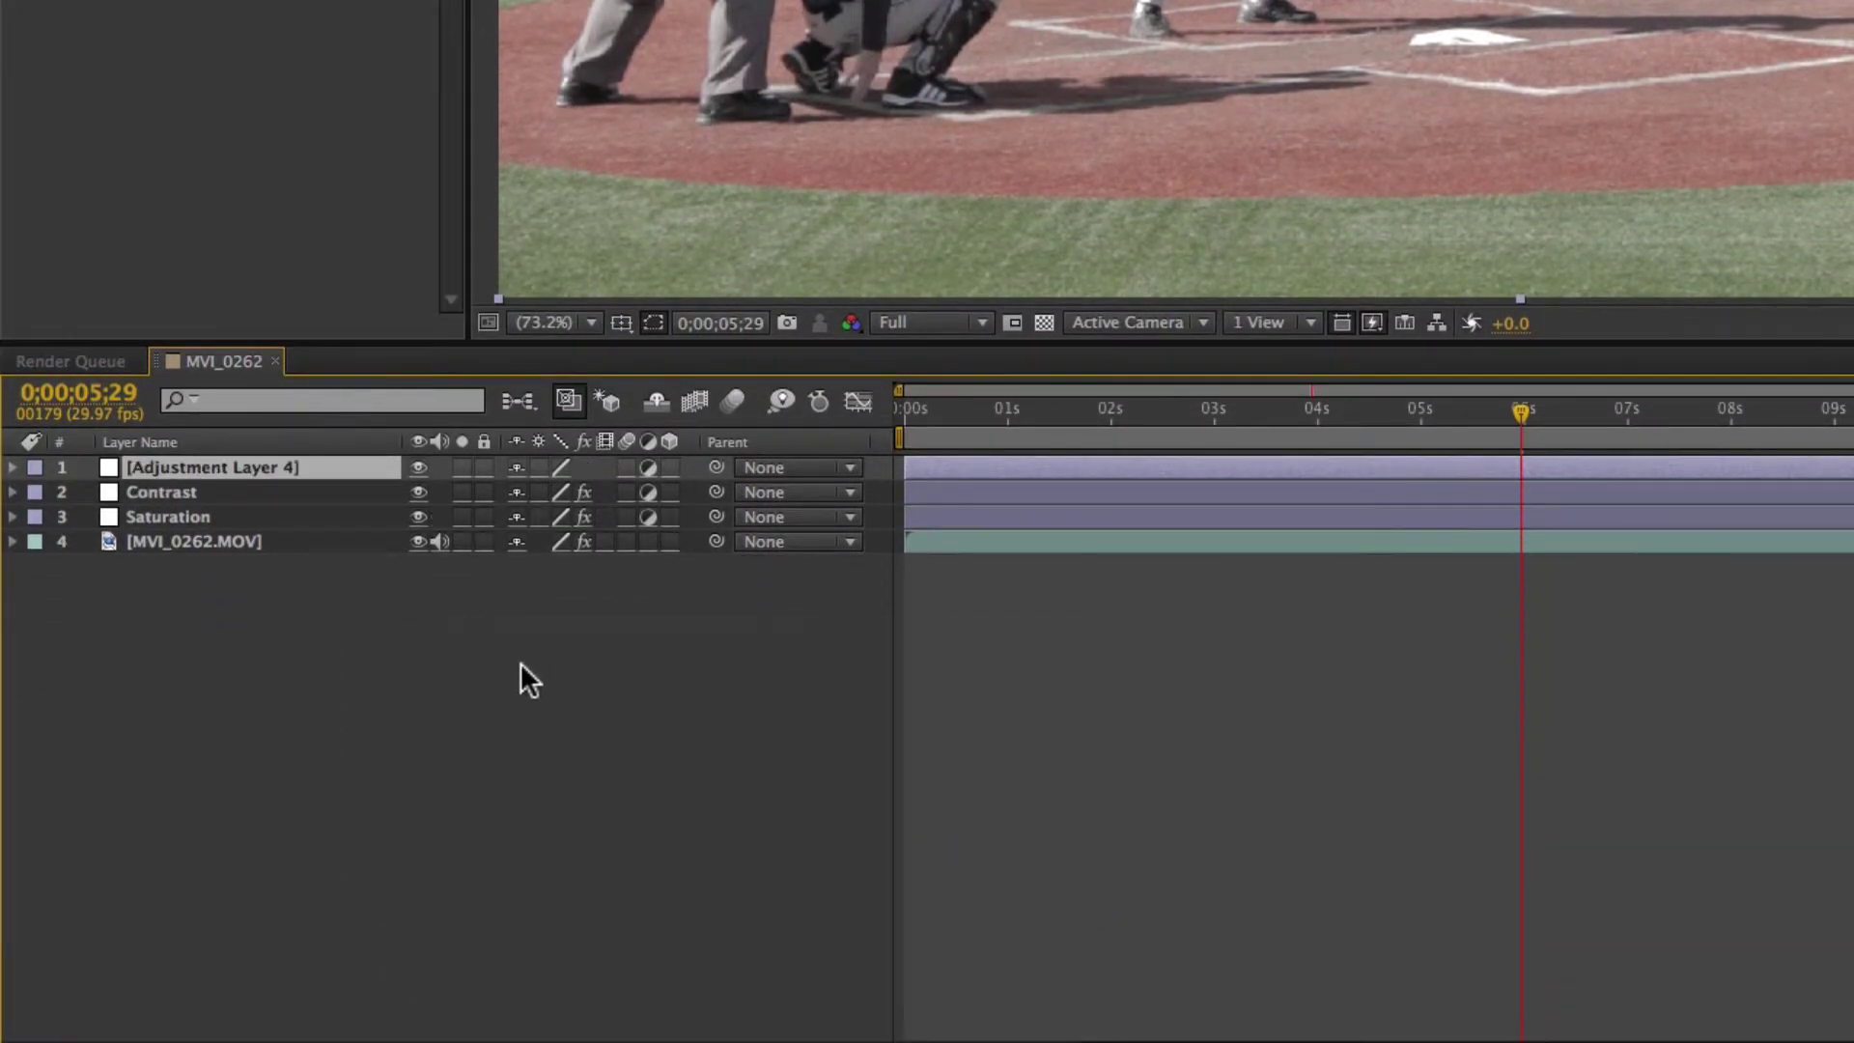
pyautogui.press('Return')
pyautogui.write('Curvest')
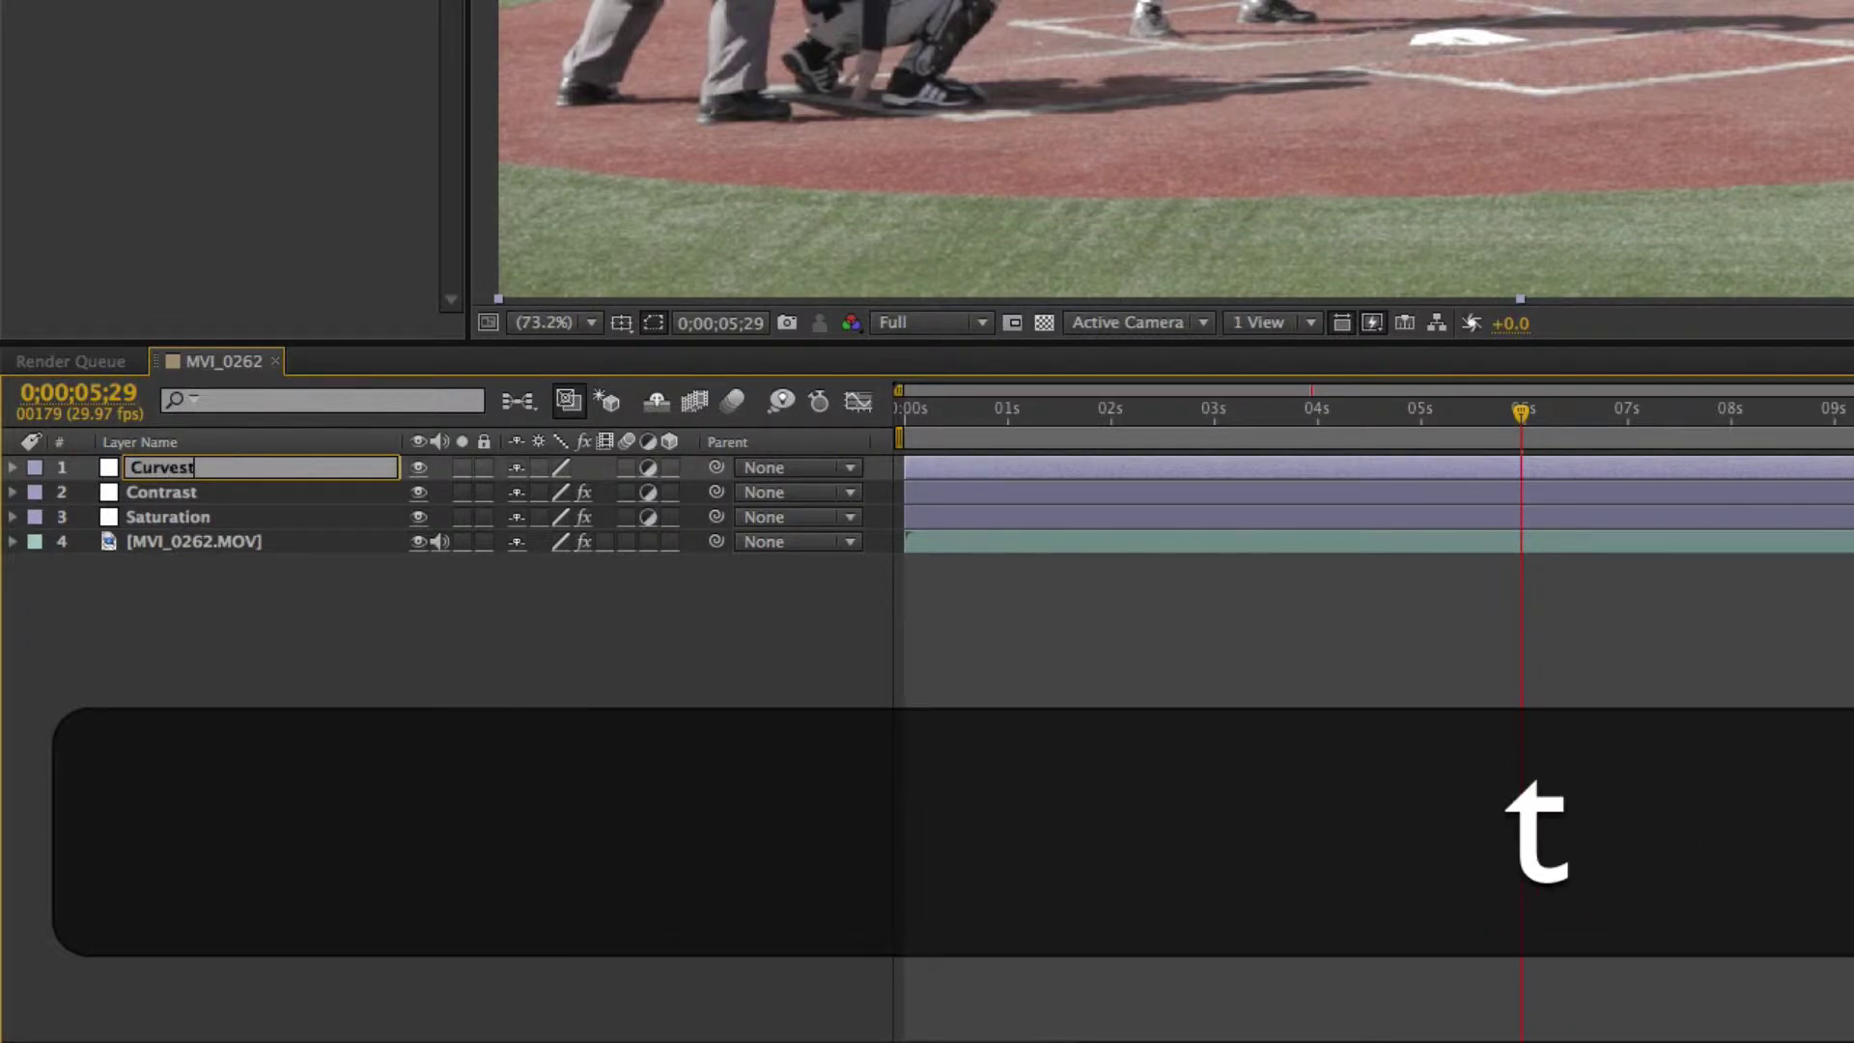
pyautogui.press('BackSpace')
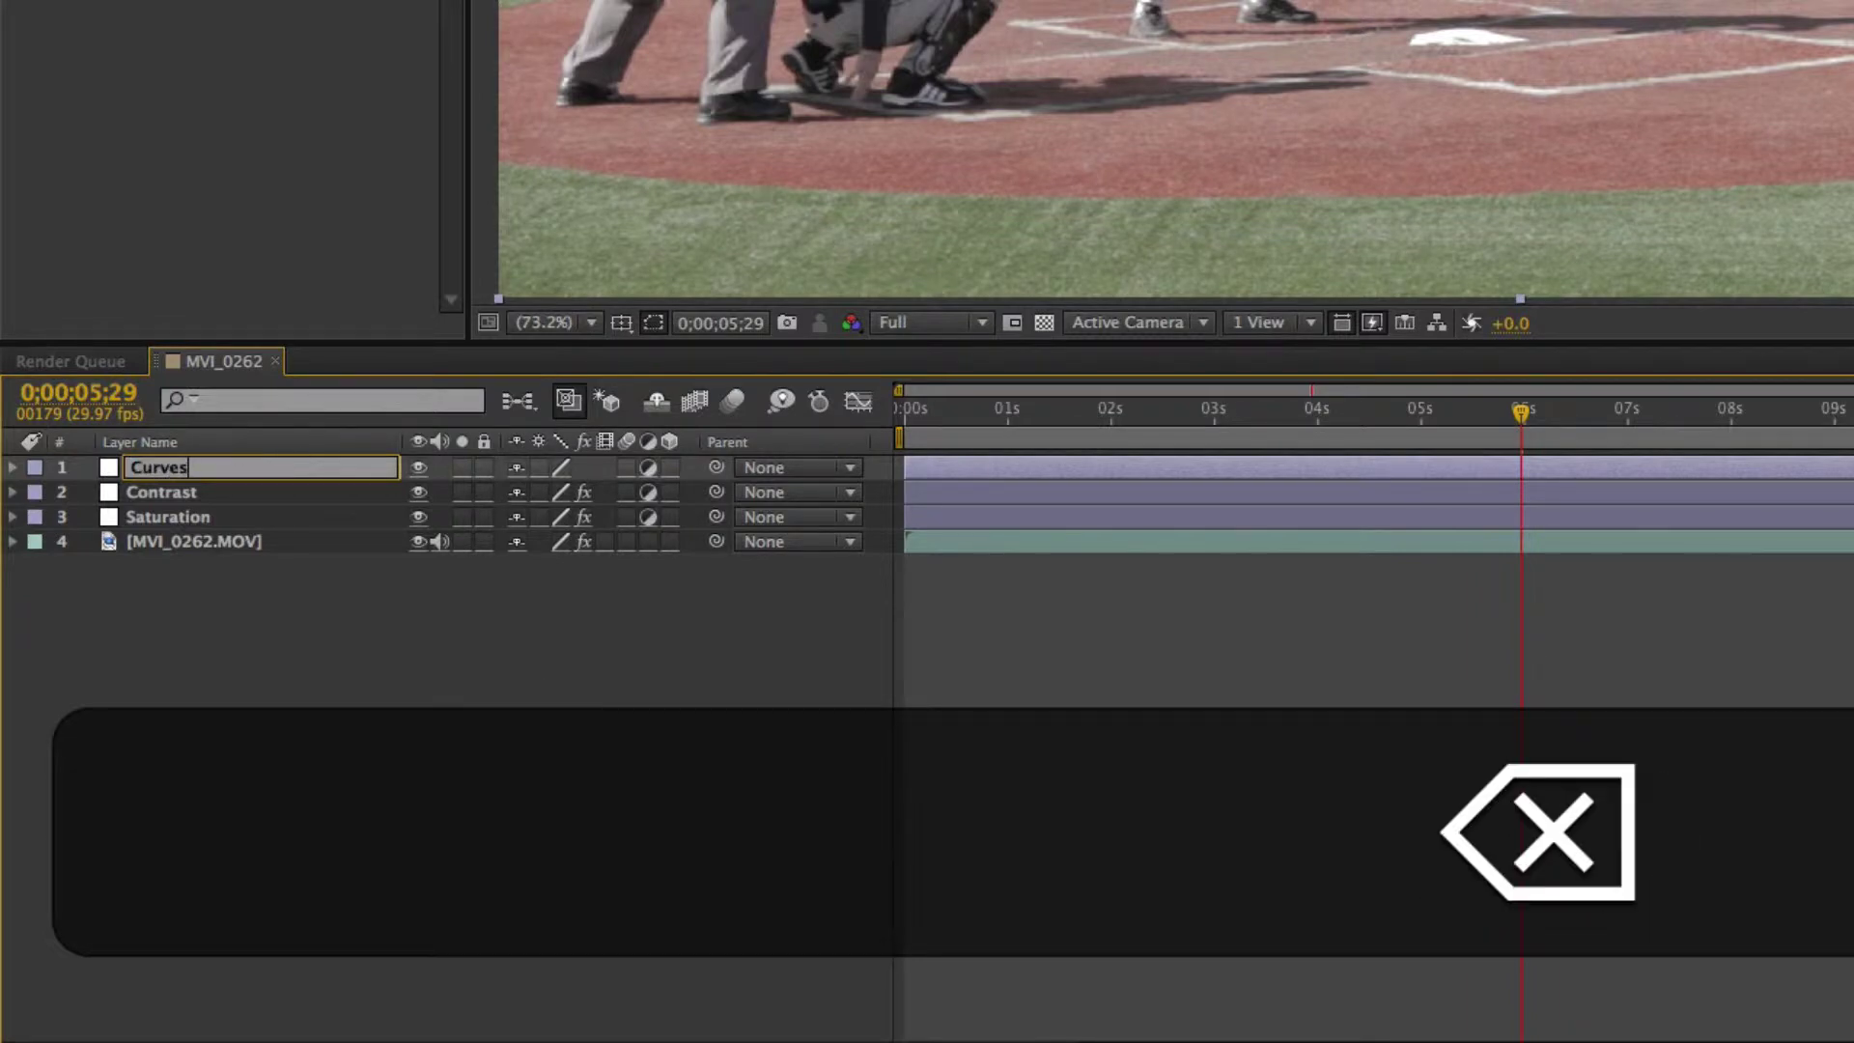
pyautogui.click(536, 697)
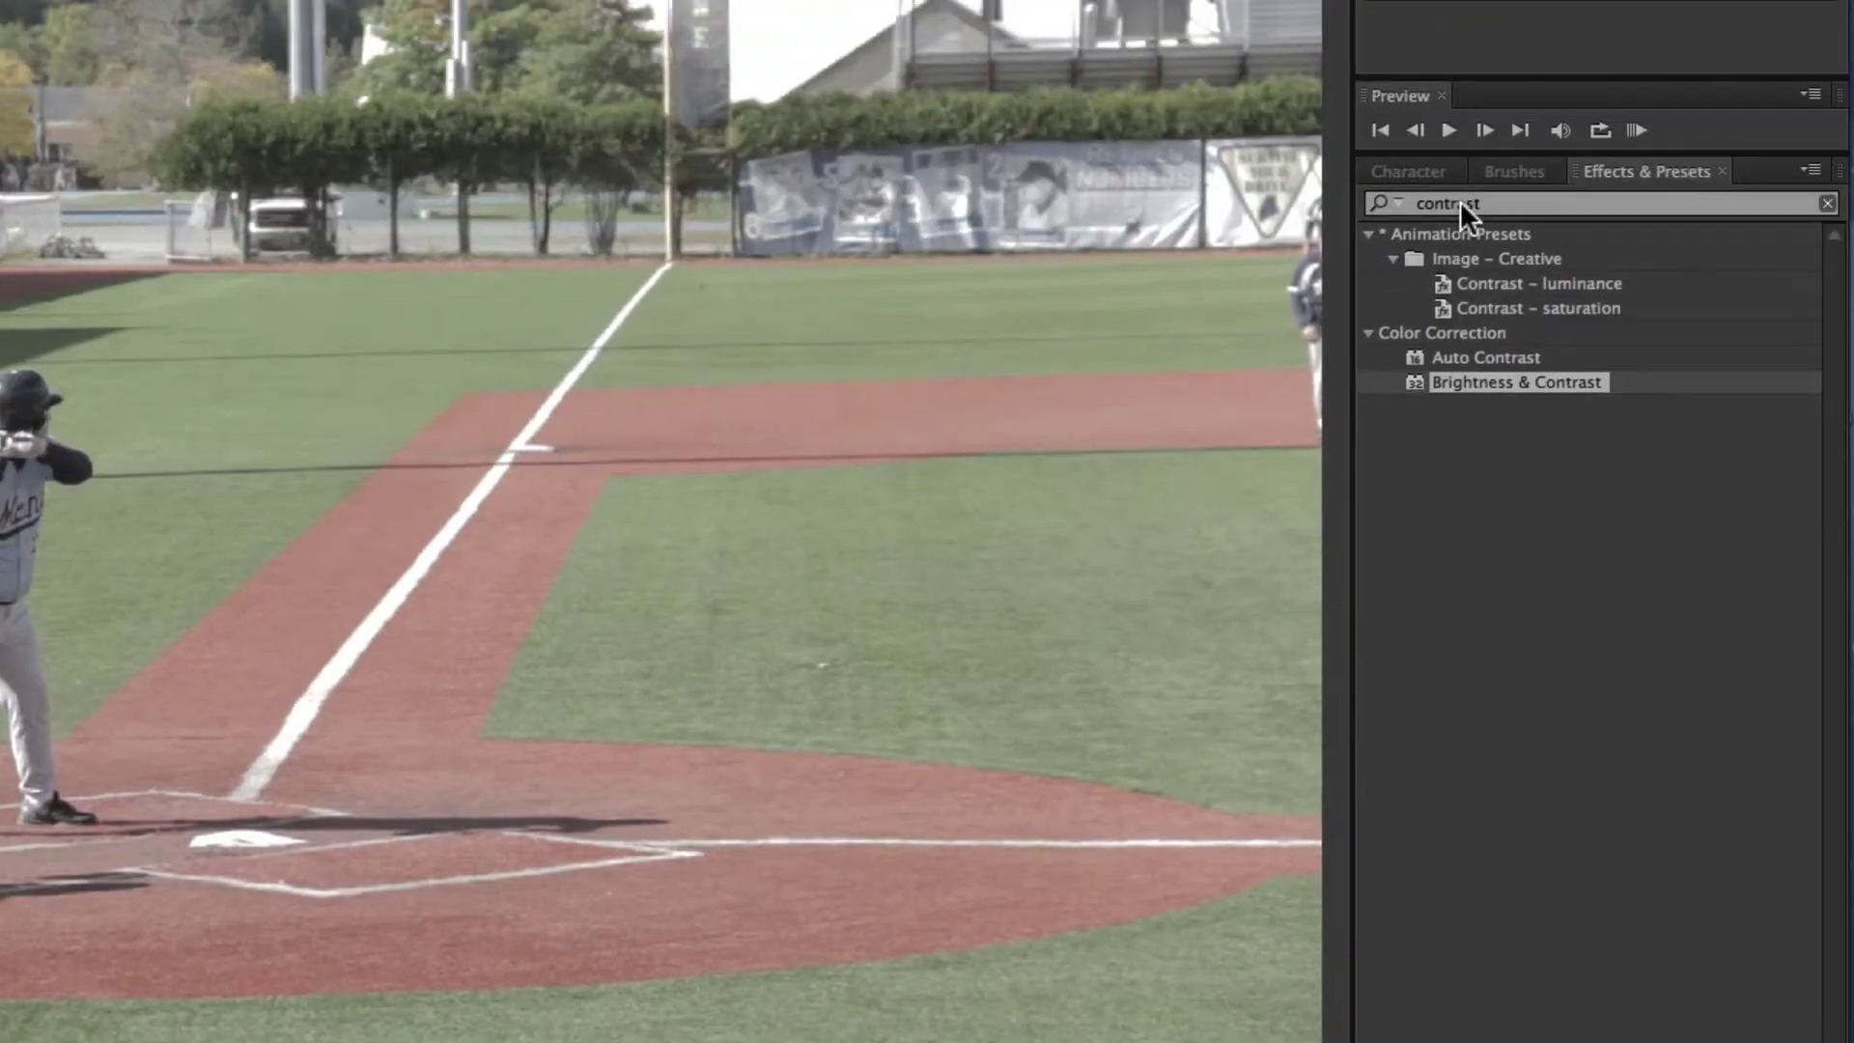
# Search the effects for "curve" and apply the Curves color correction effect to the Curves layer
pyautogui.click(1460, 202)
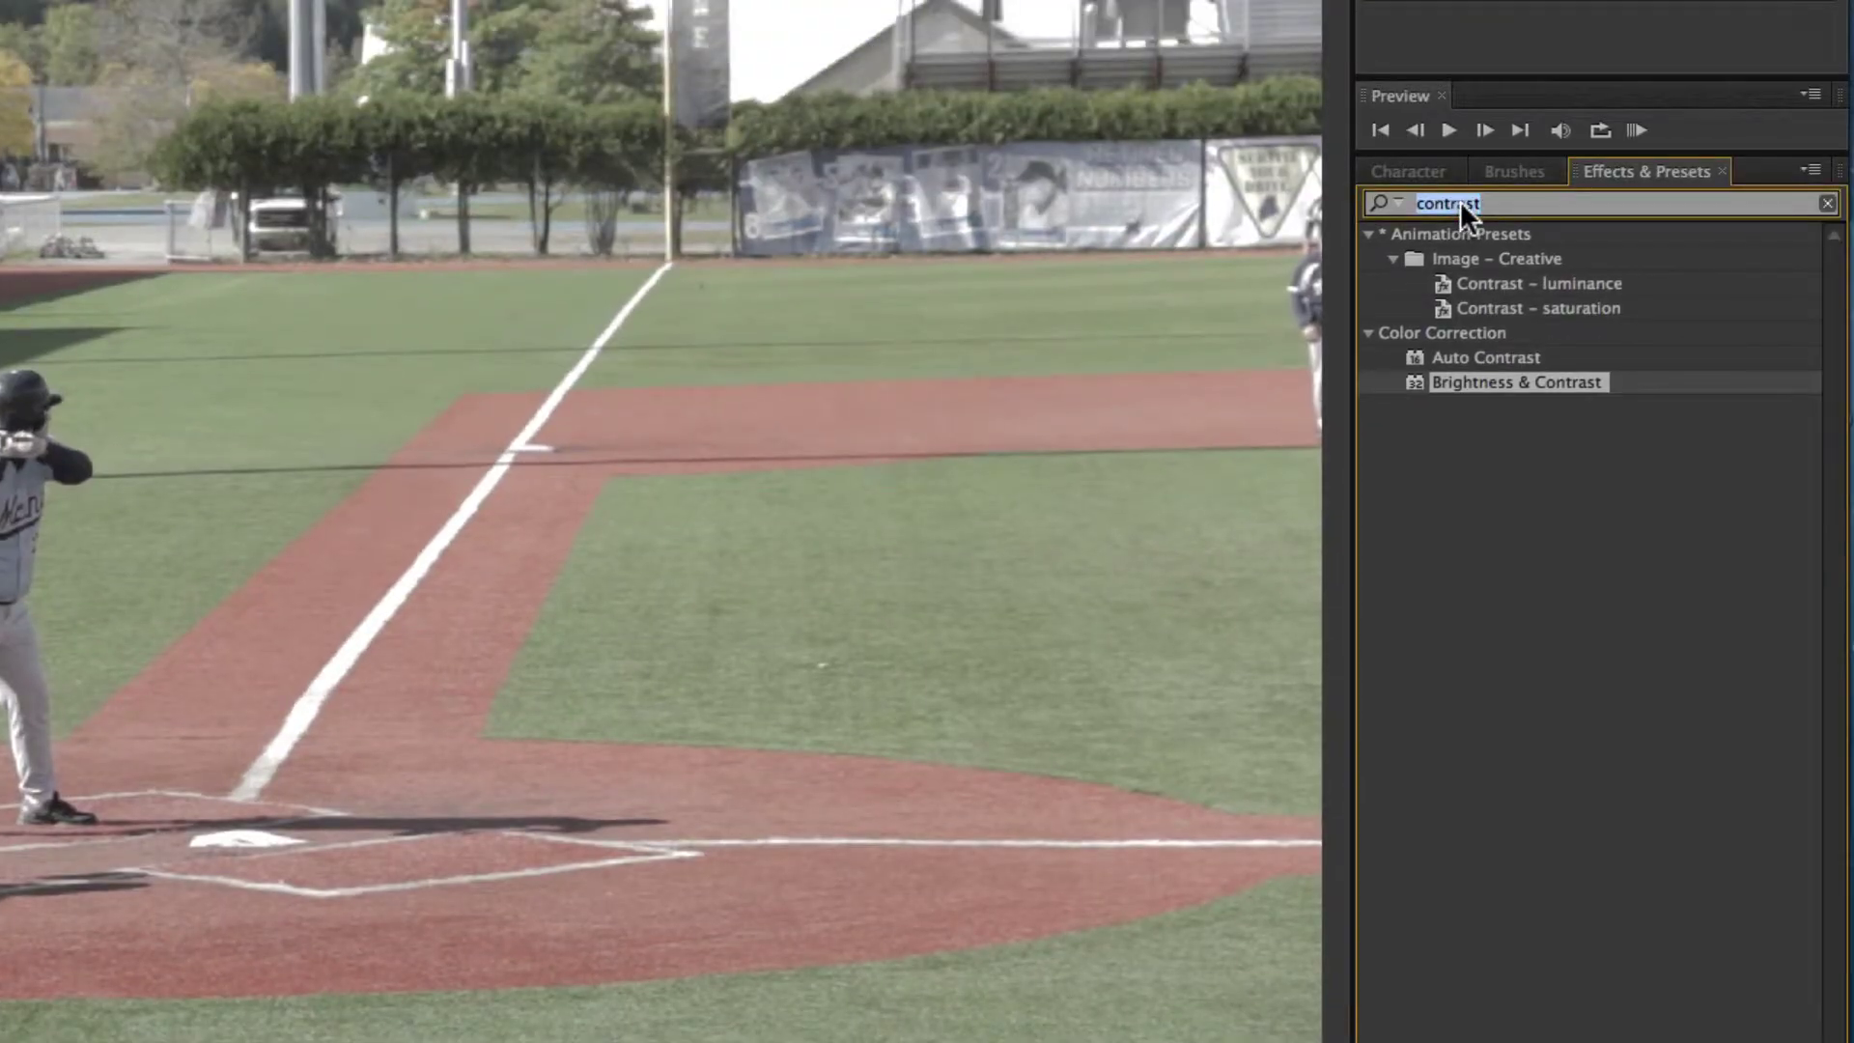
pyautogui.write('curve')
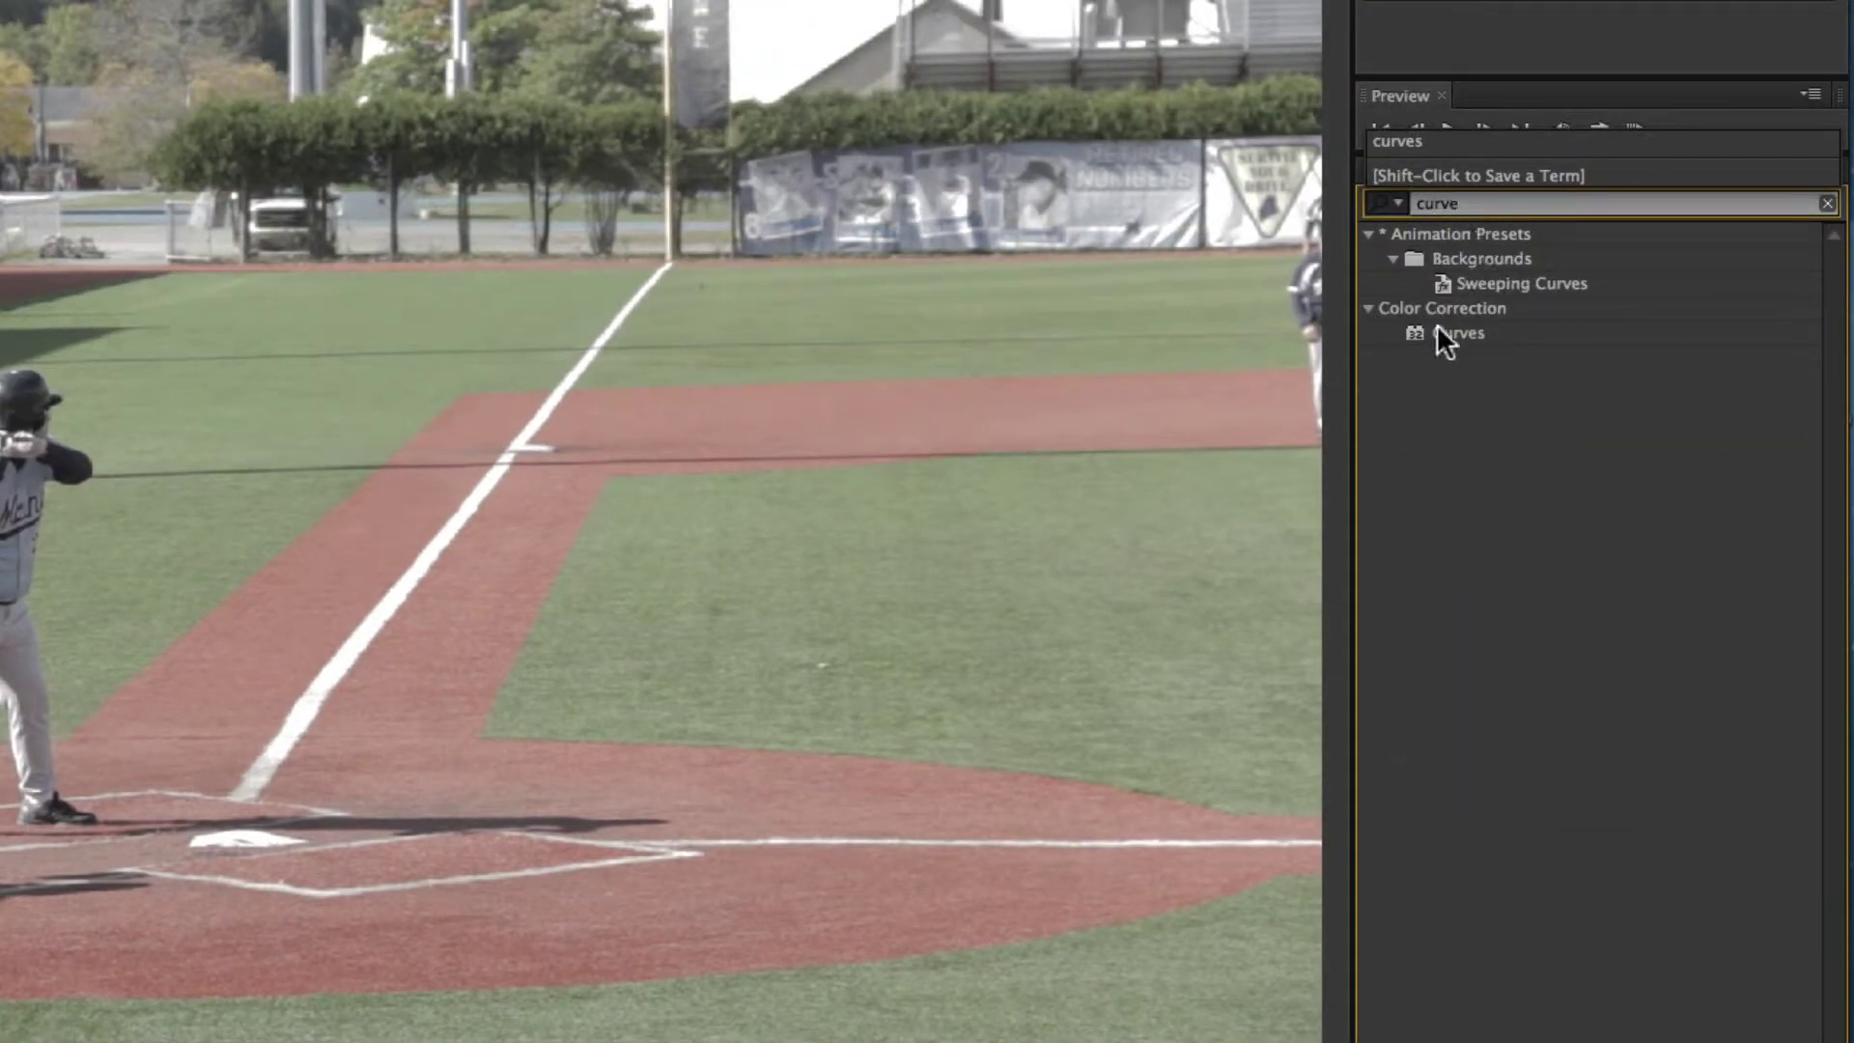
pyautogui.moveTo(1456, 332); pyautogui.dragTo(1000, 956)
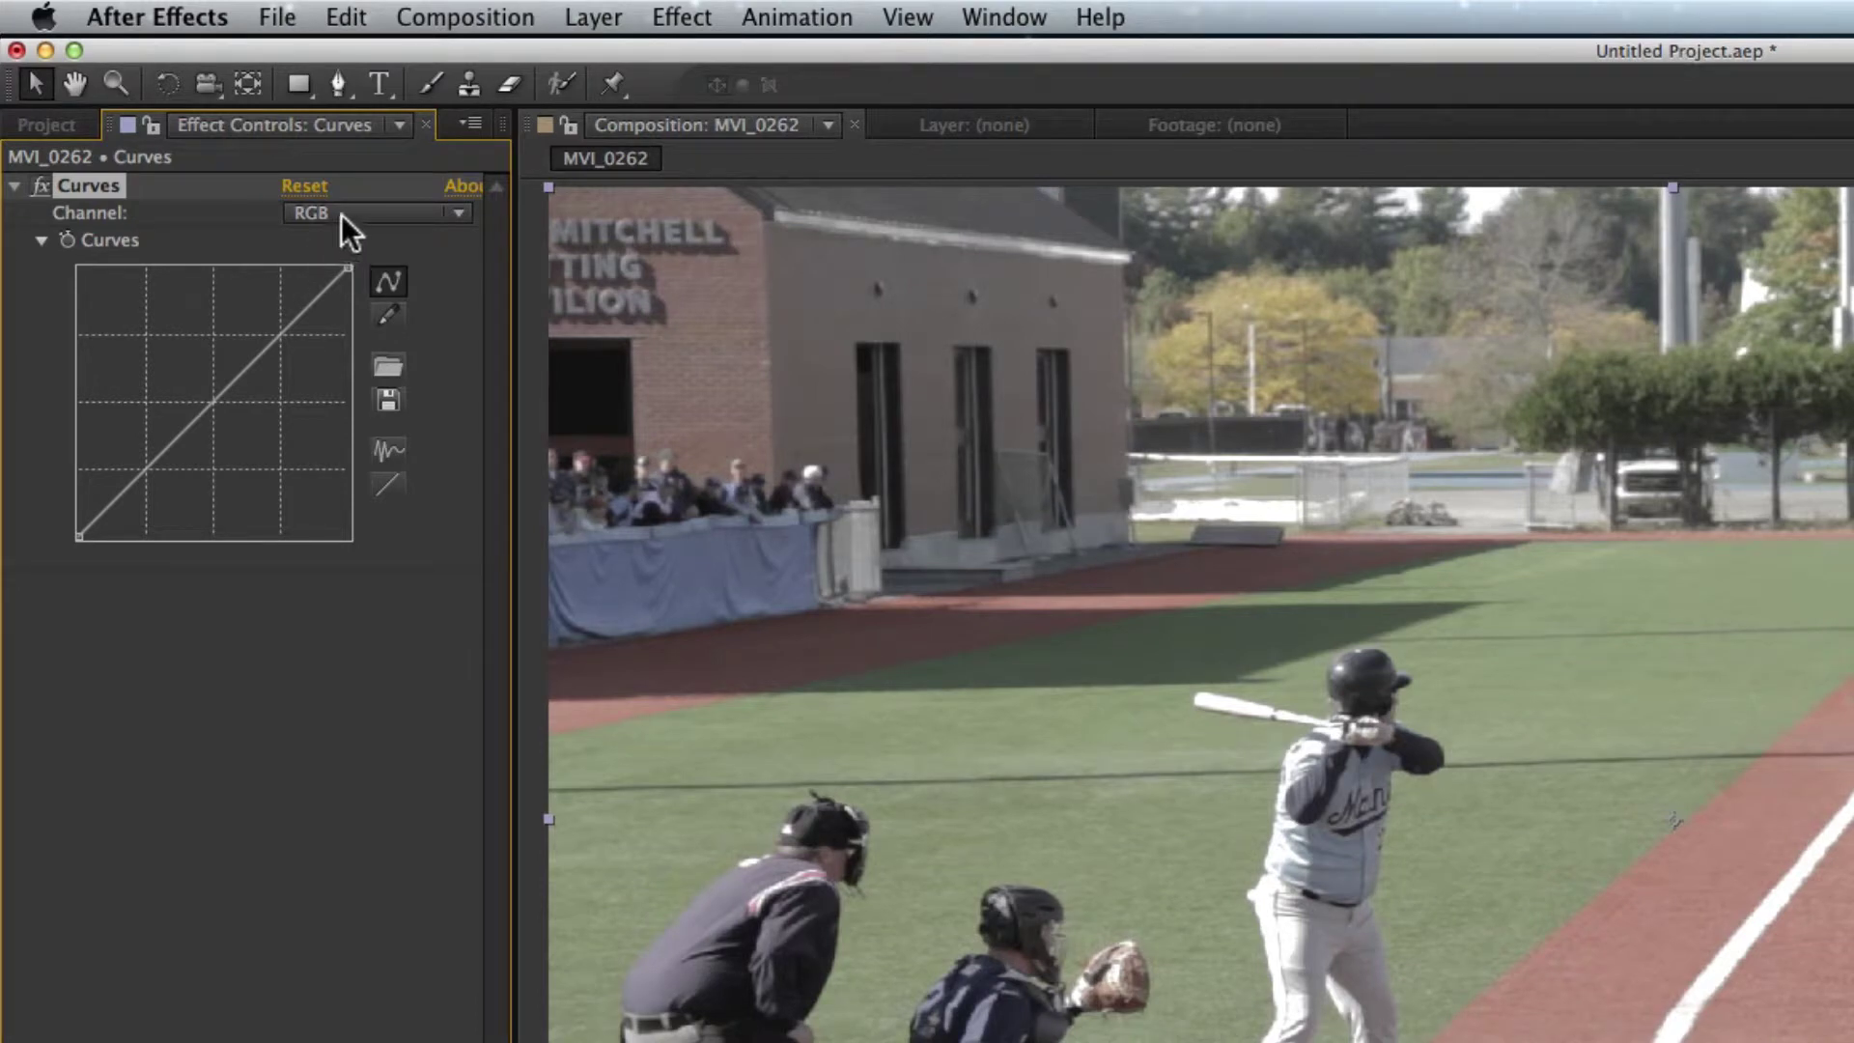
pyautogui.click(402, 211)
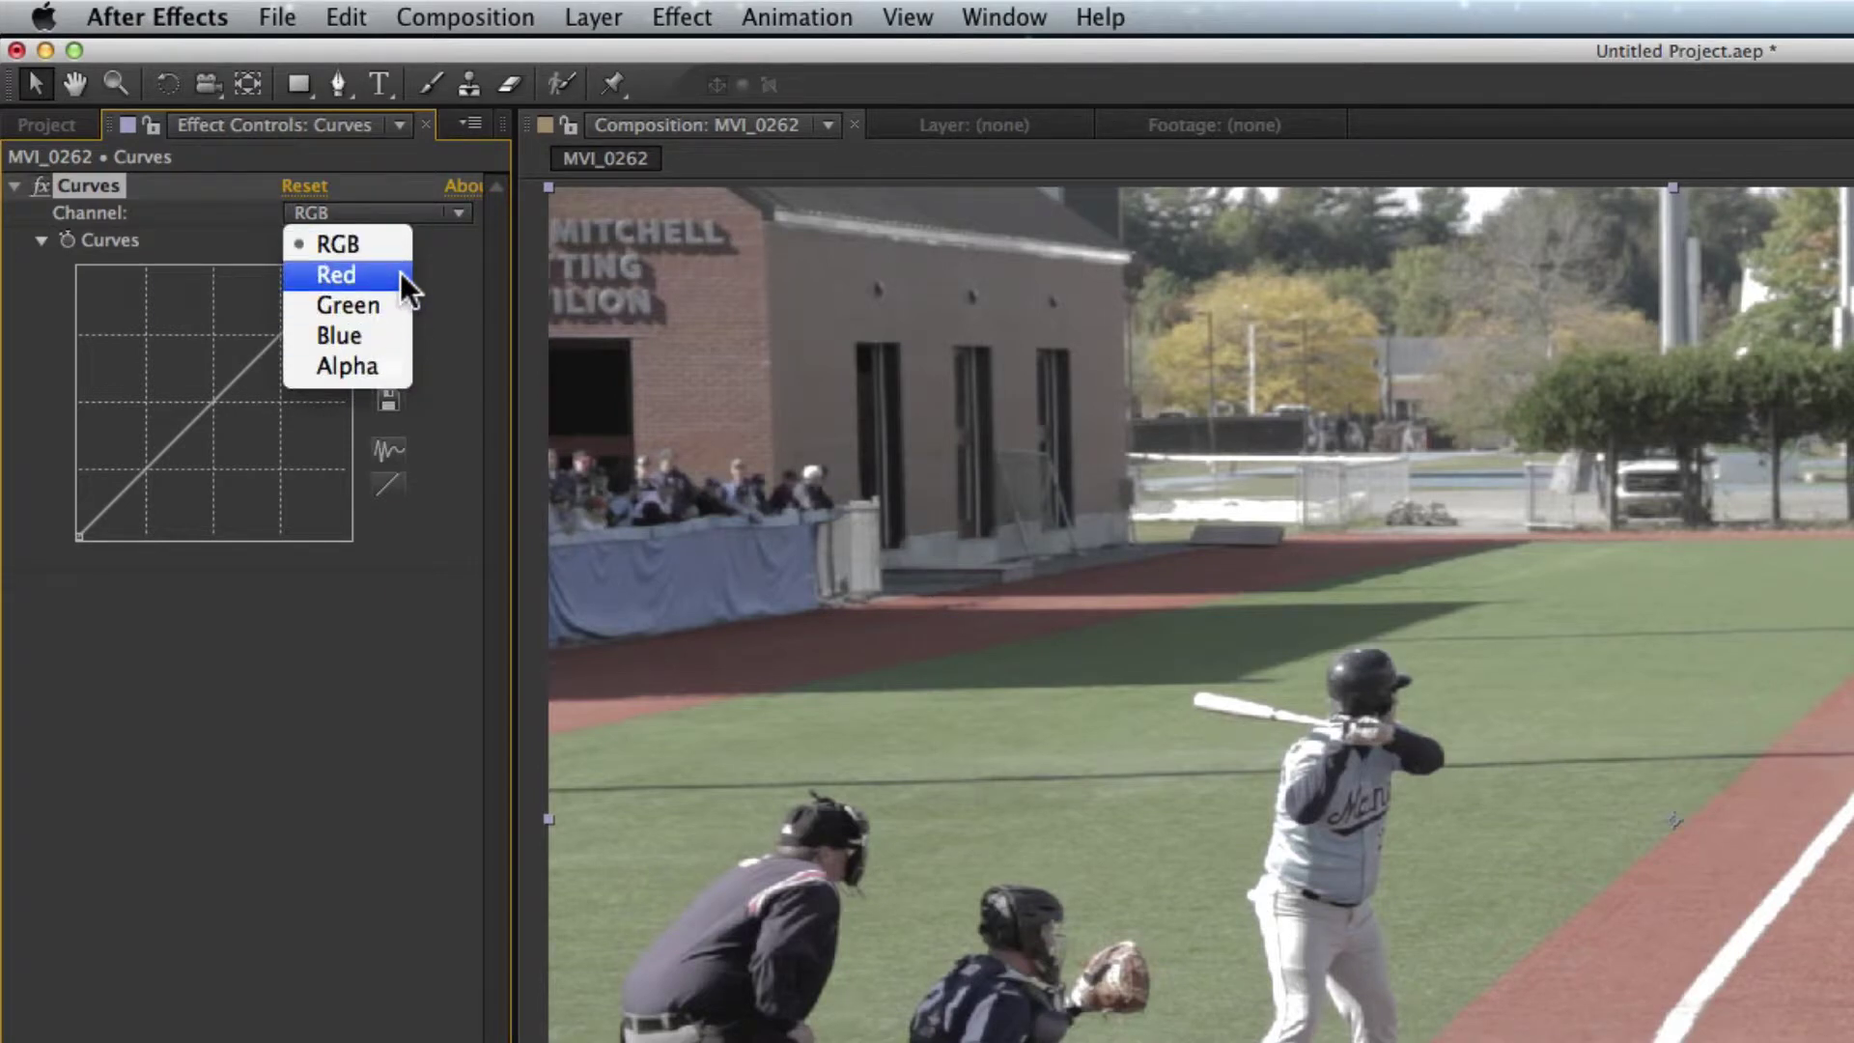
pyautogui.click(450, 245)
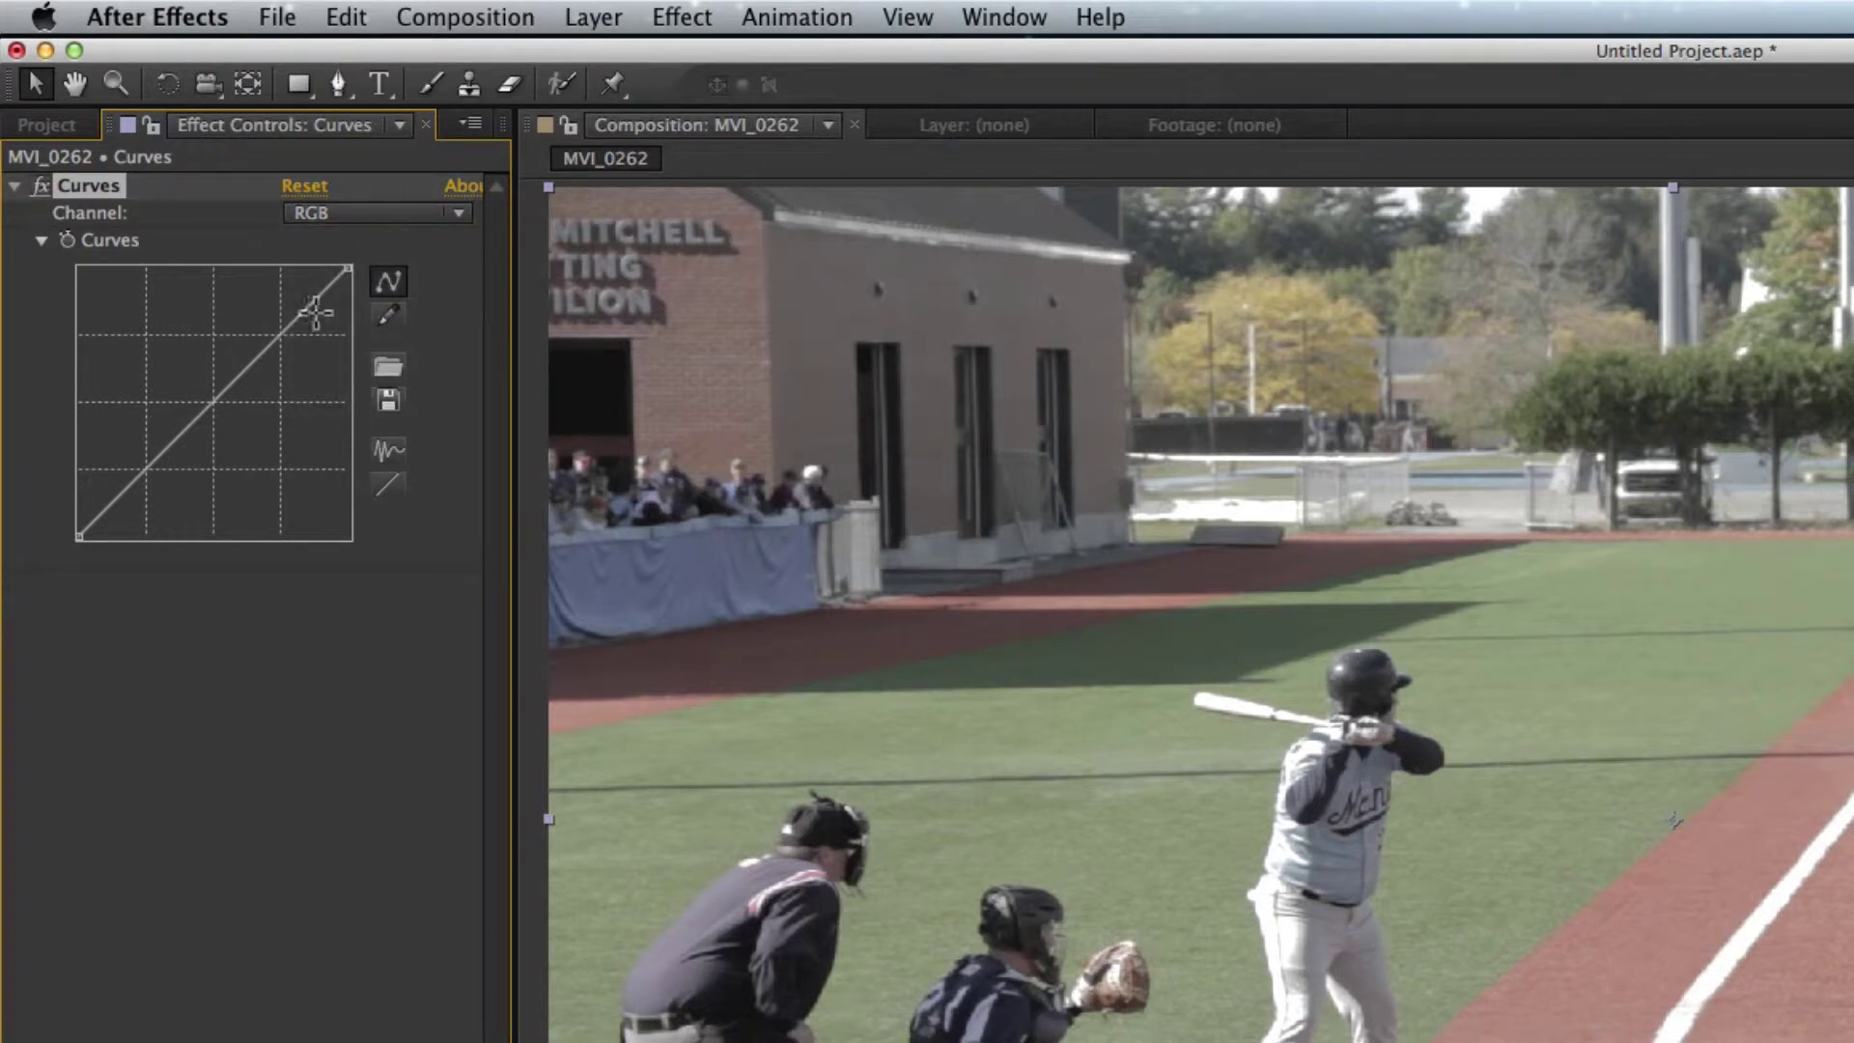
pyautogui.click(348, 212)
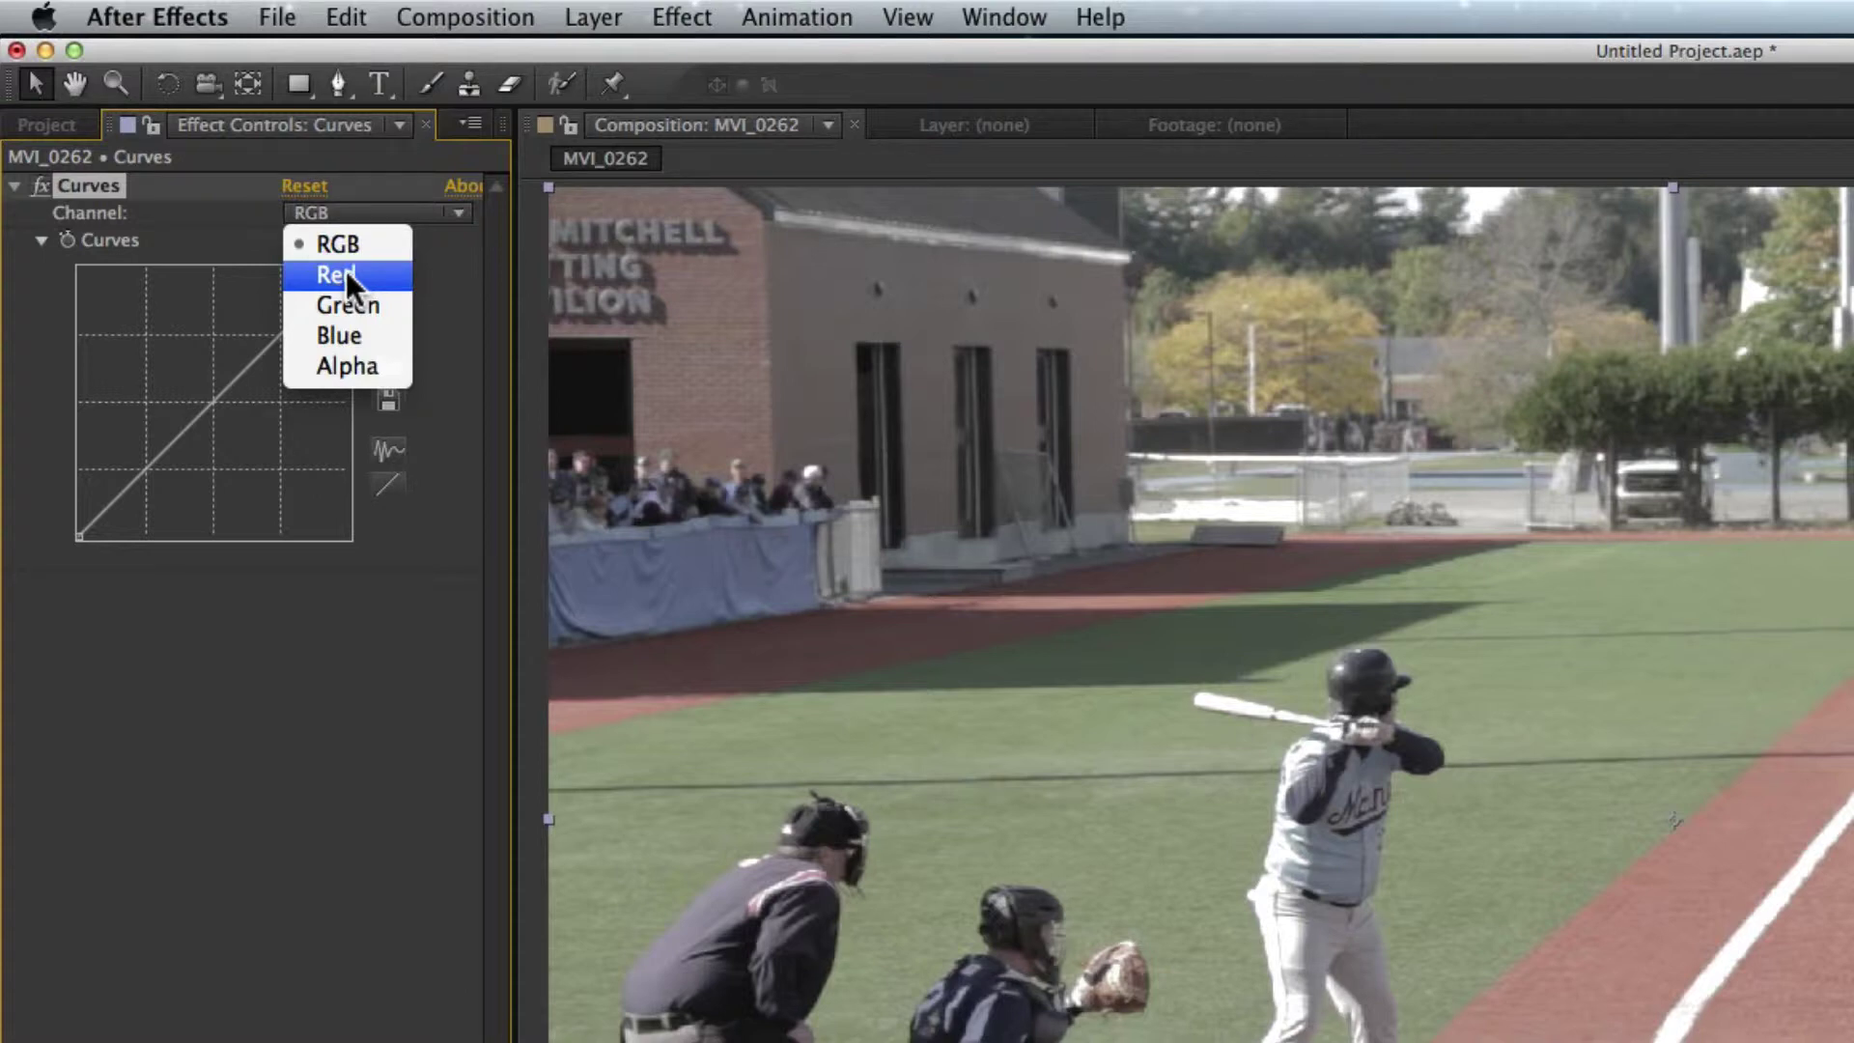
pyautogui.click(403, 536)
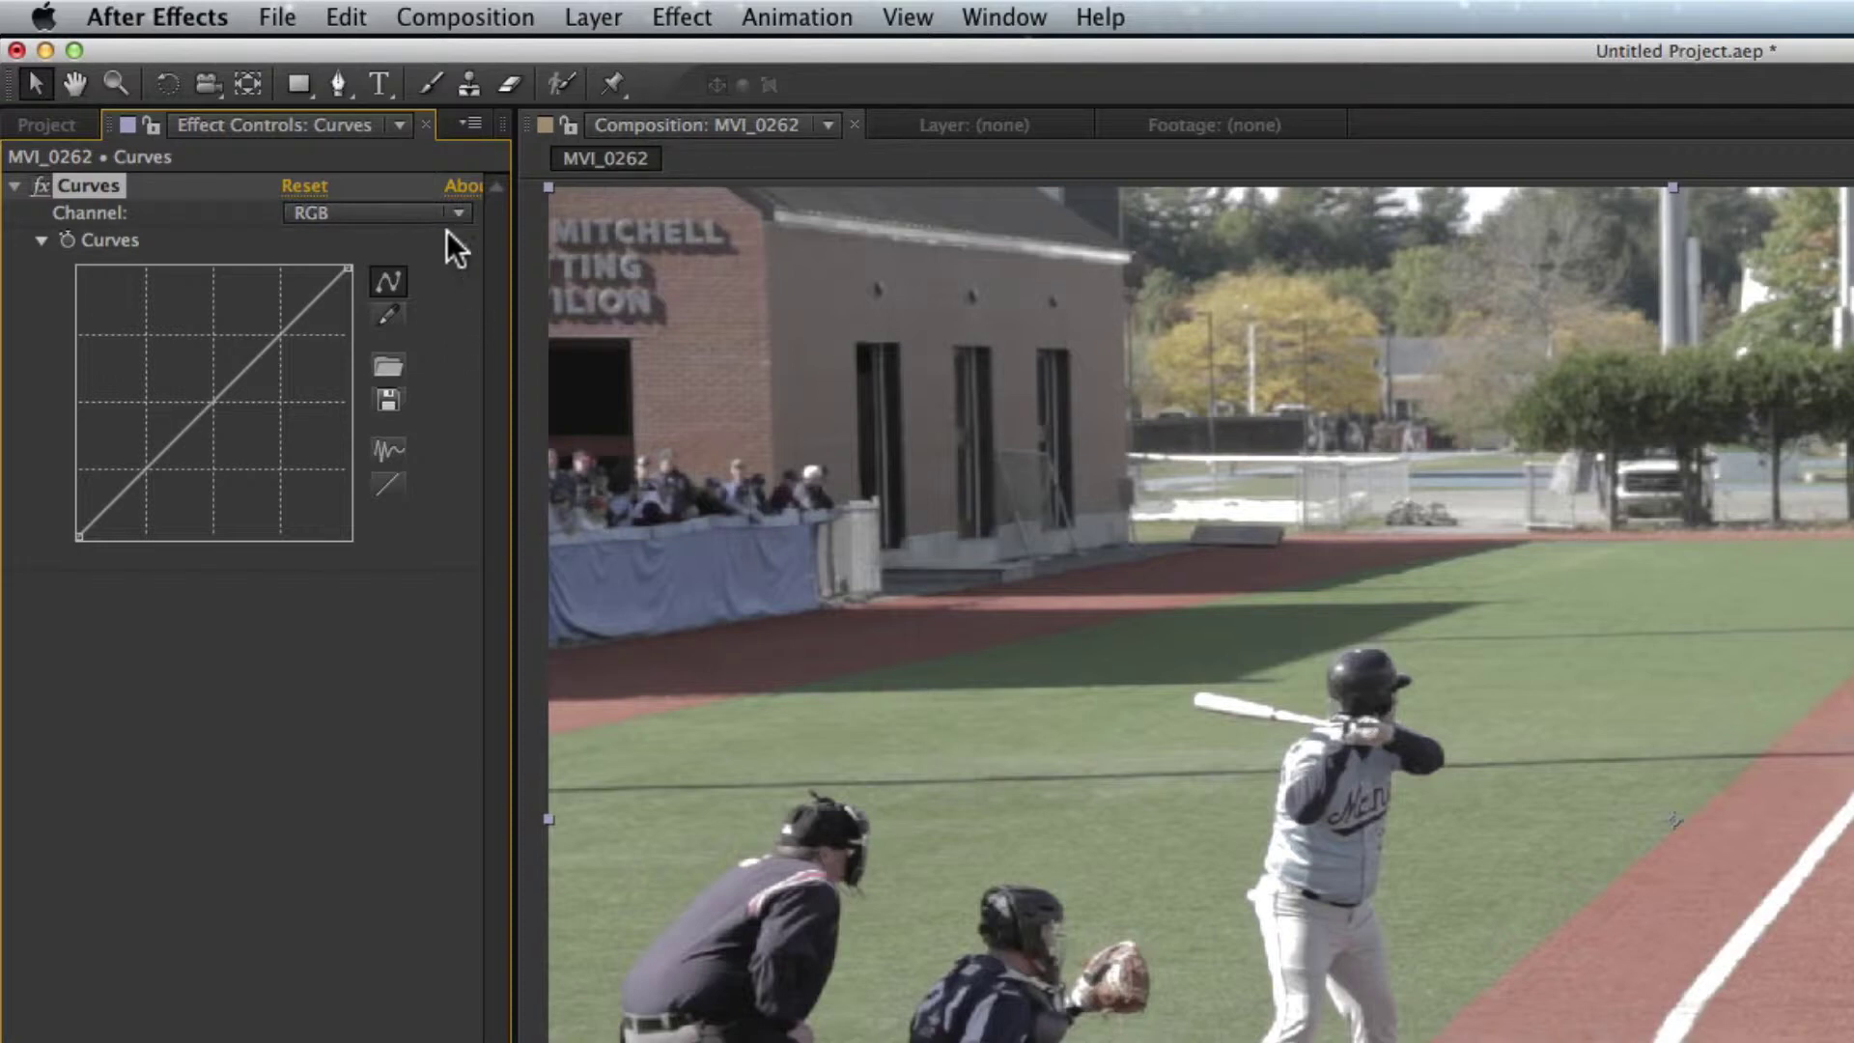
# Switch the Curves effect to the Red channel and add four control points spread along the diagonal curve
pyautogui.click(372, 215)
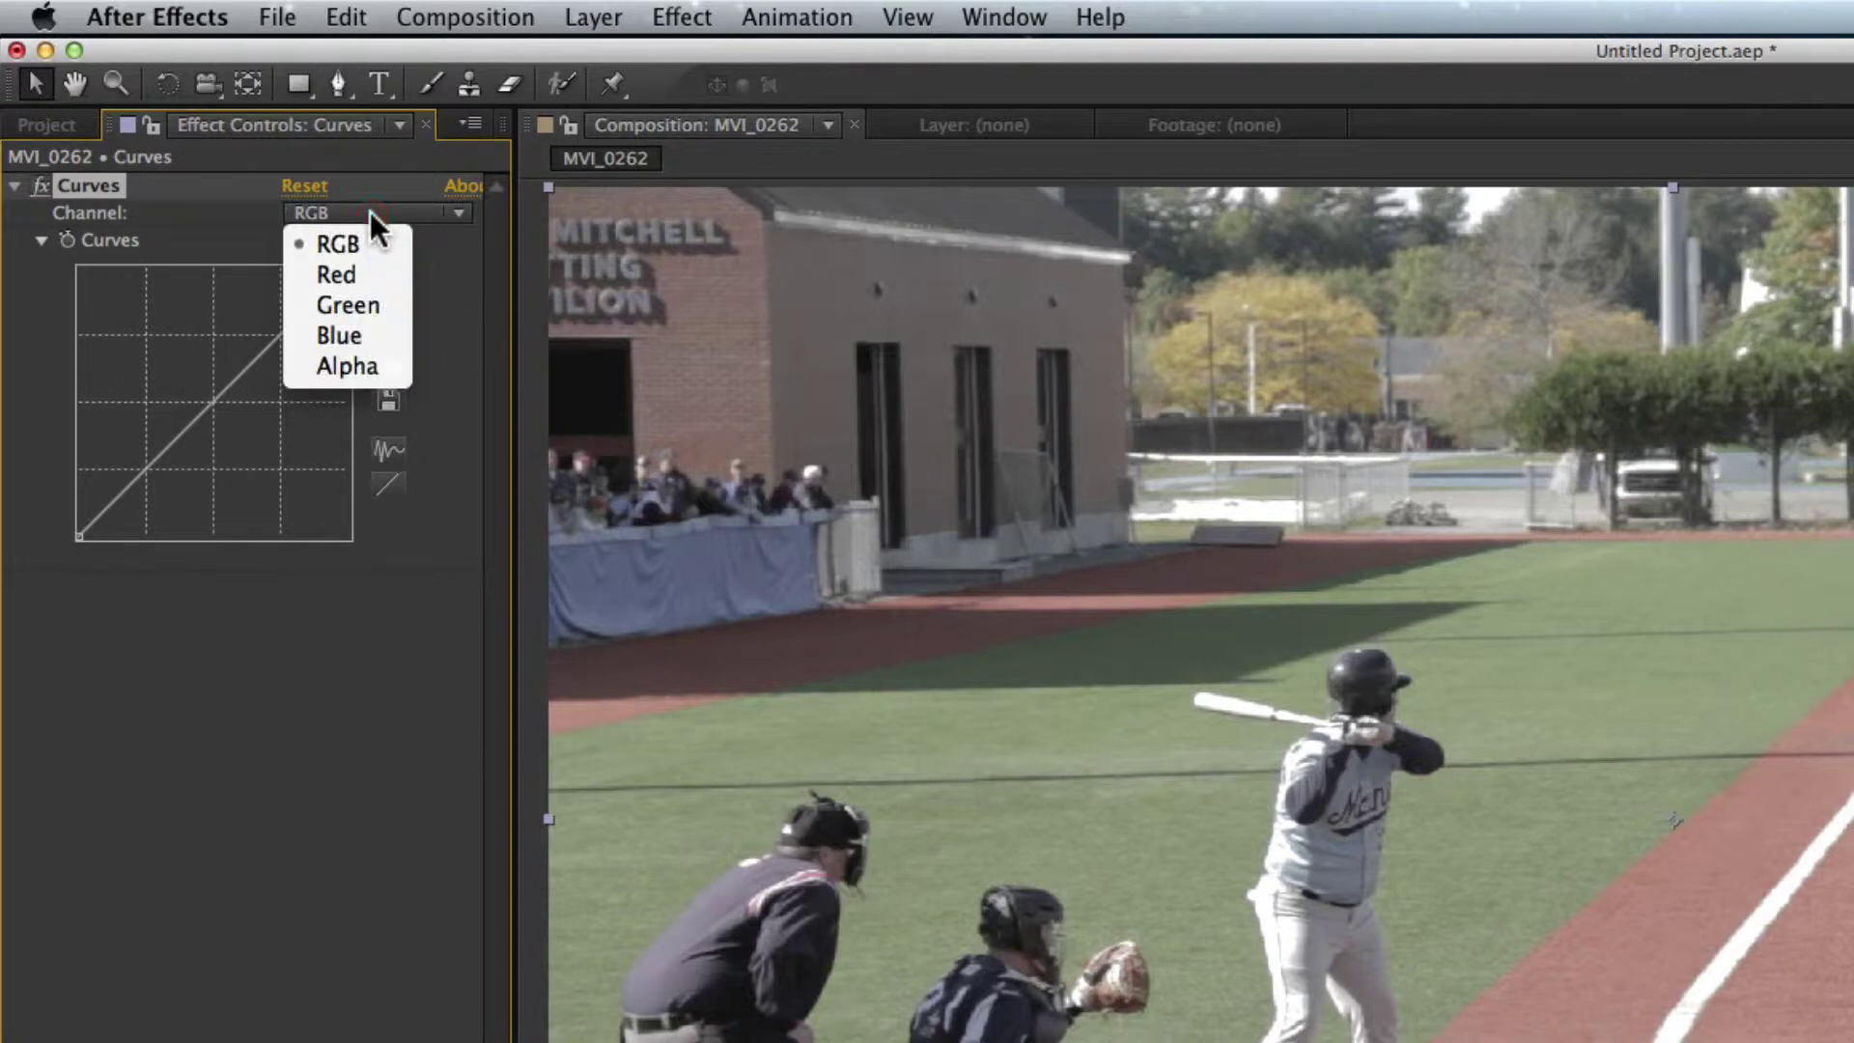
pyautogui.click(369, 275)
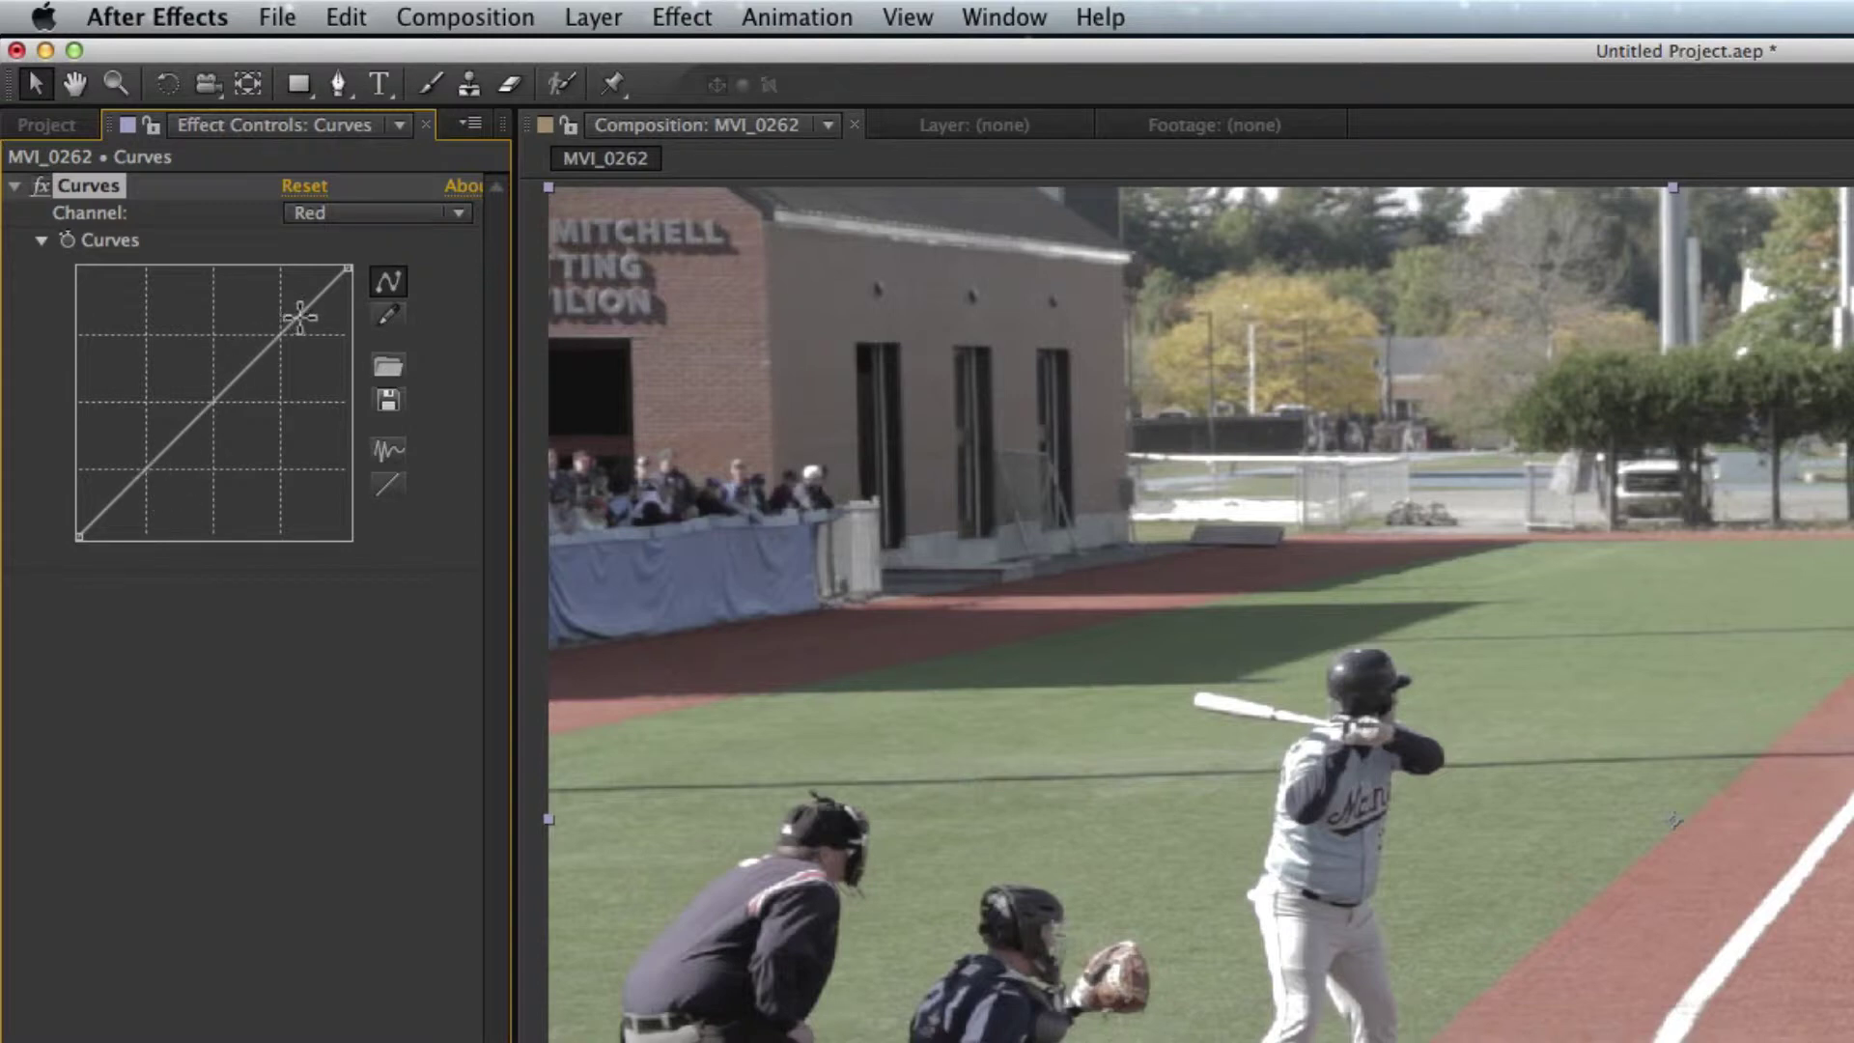
pyautogui.click(299, 319)
pyautogui.click(228, 387)
pyautogui.click(181, 435)
pyautogui.click(136, 481)
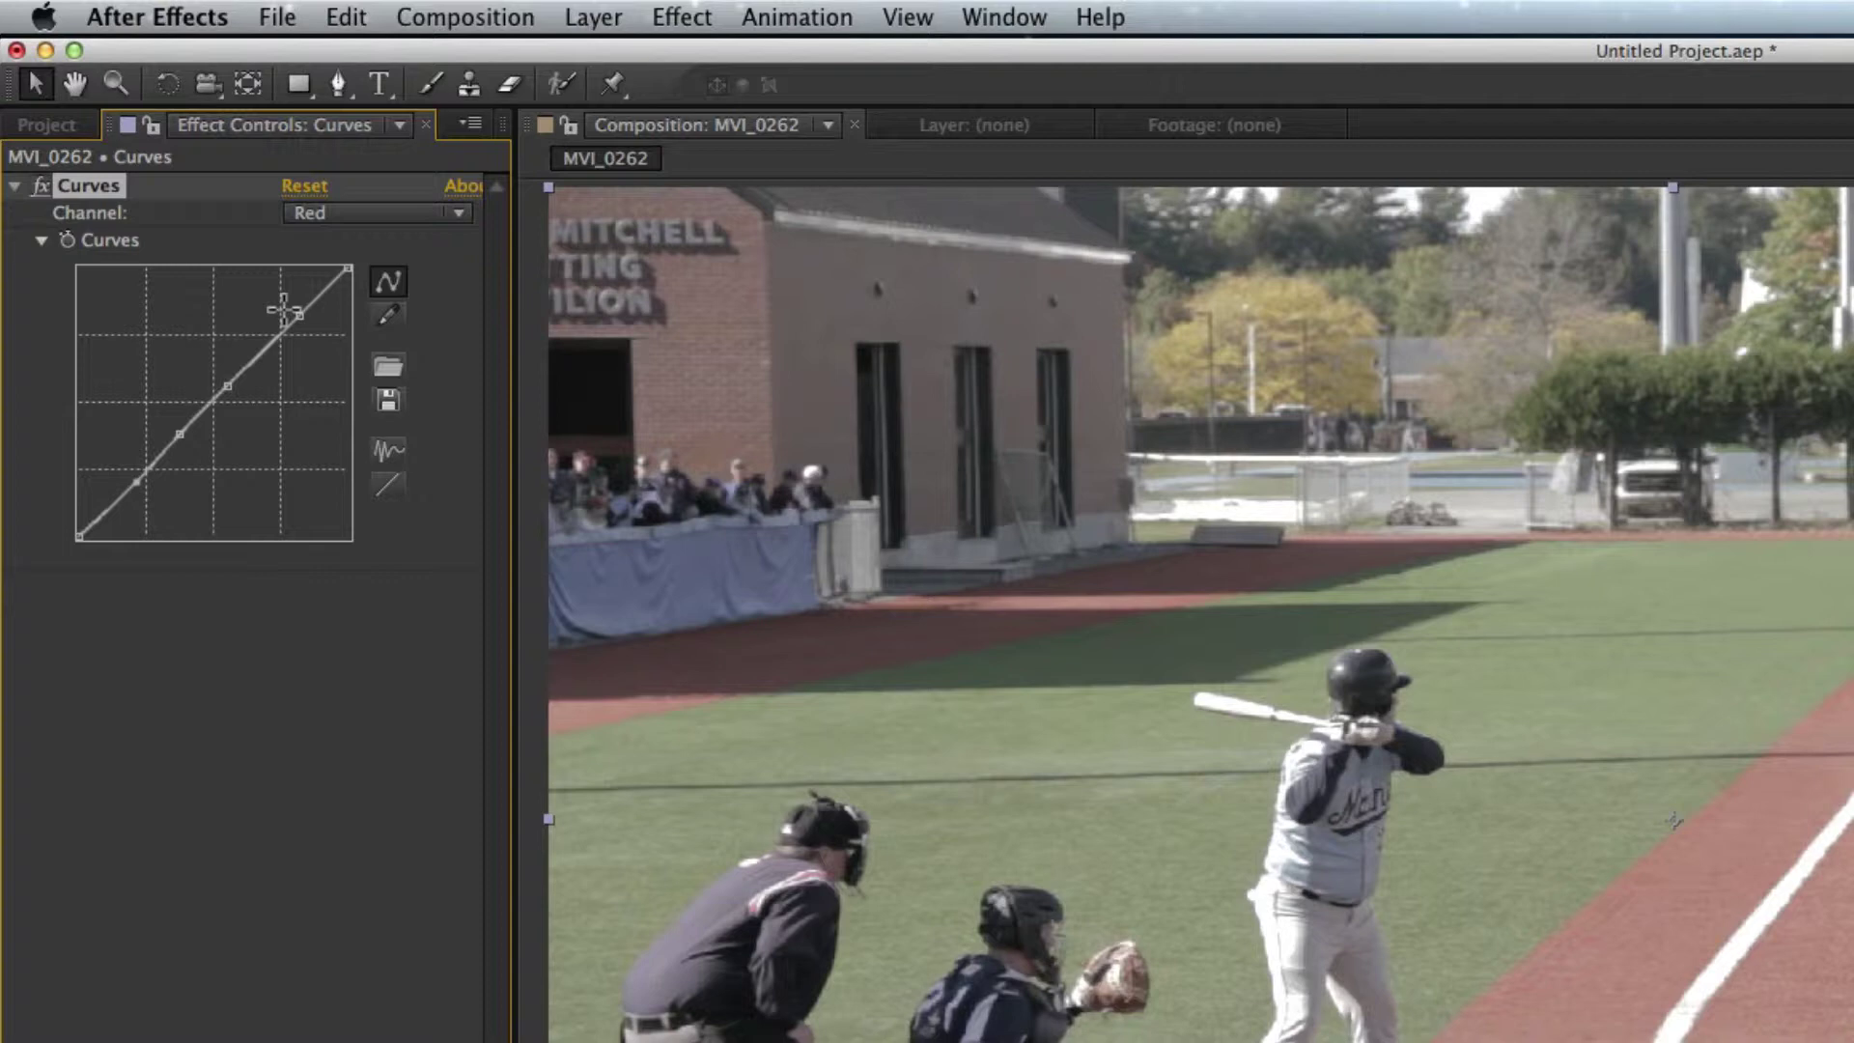
# Shape the Red channel into a smooth S-curve by raising the highlights, lowering the shadows and evening out the two midtone points
pyautogui.moveTo(295, 313); pyautogui.dragTo(291, 281)
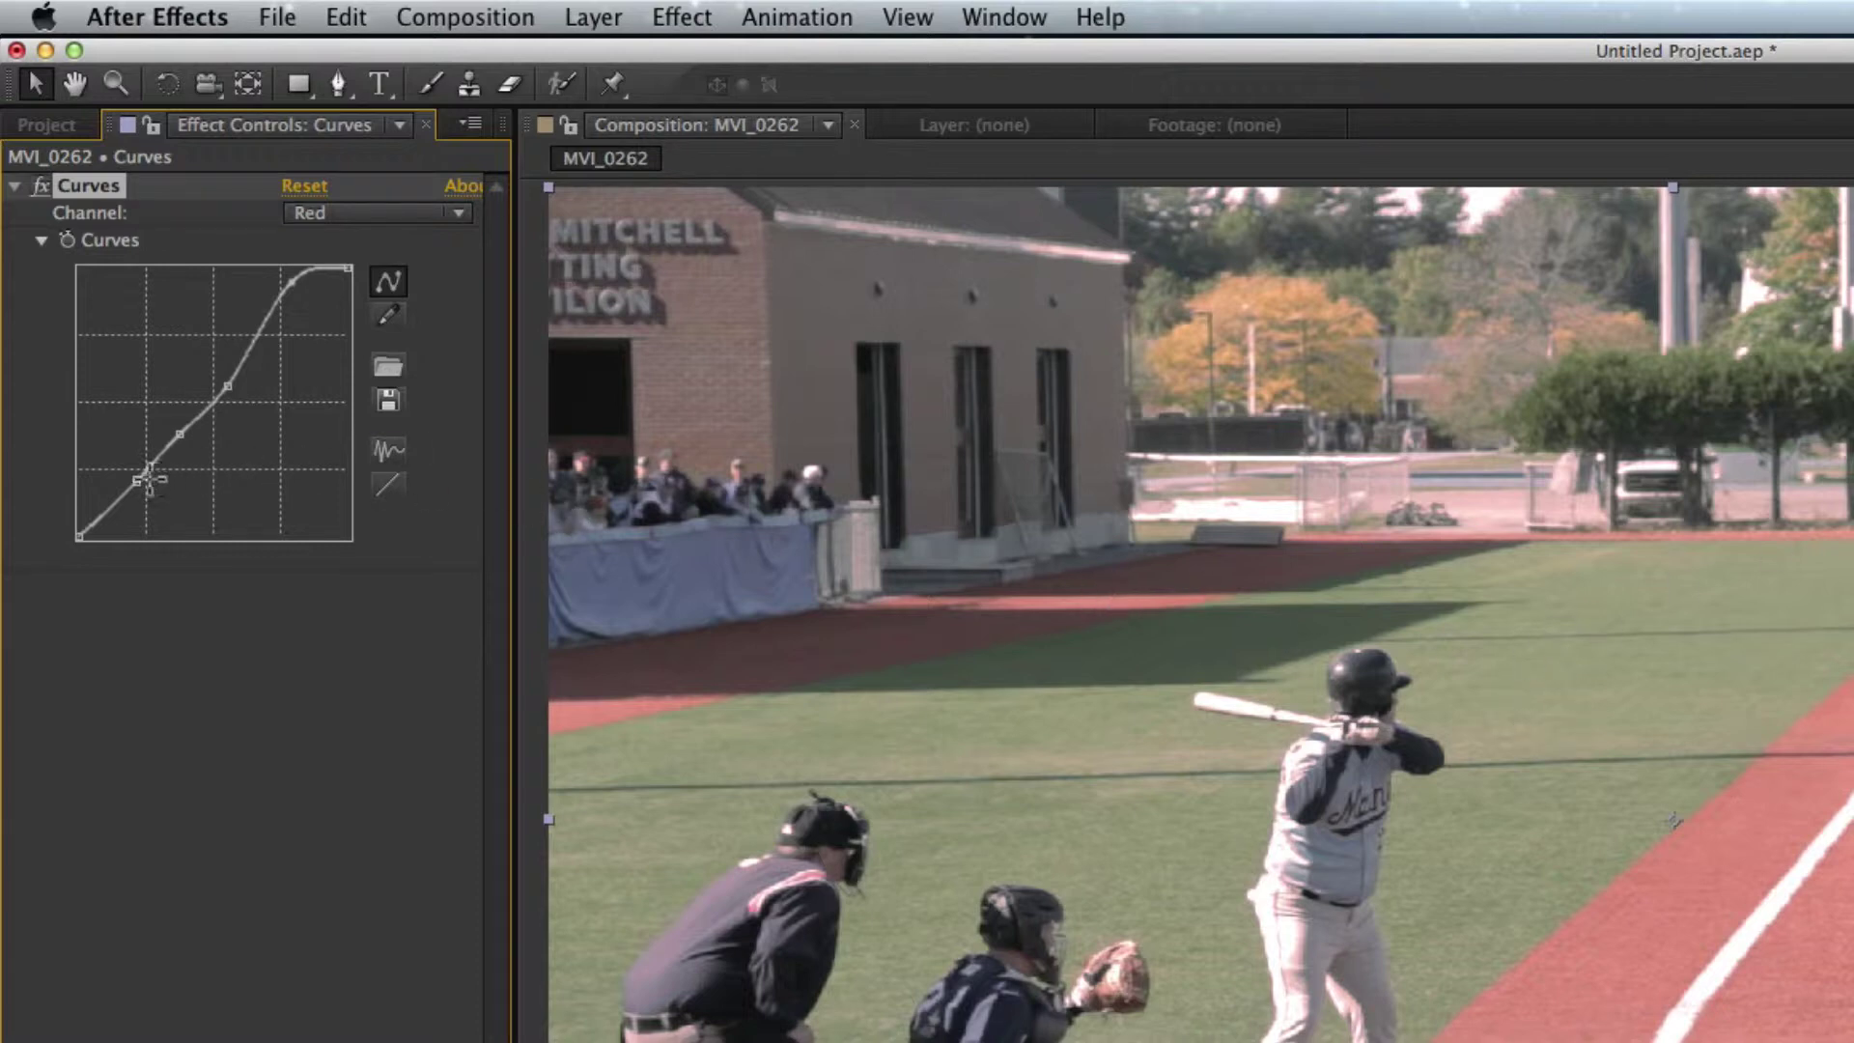
pyautogui.click(138, 484)
pyautogui.moveTo(137, 485); pyautogui.dragTo(146, 499)
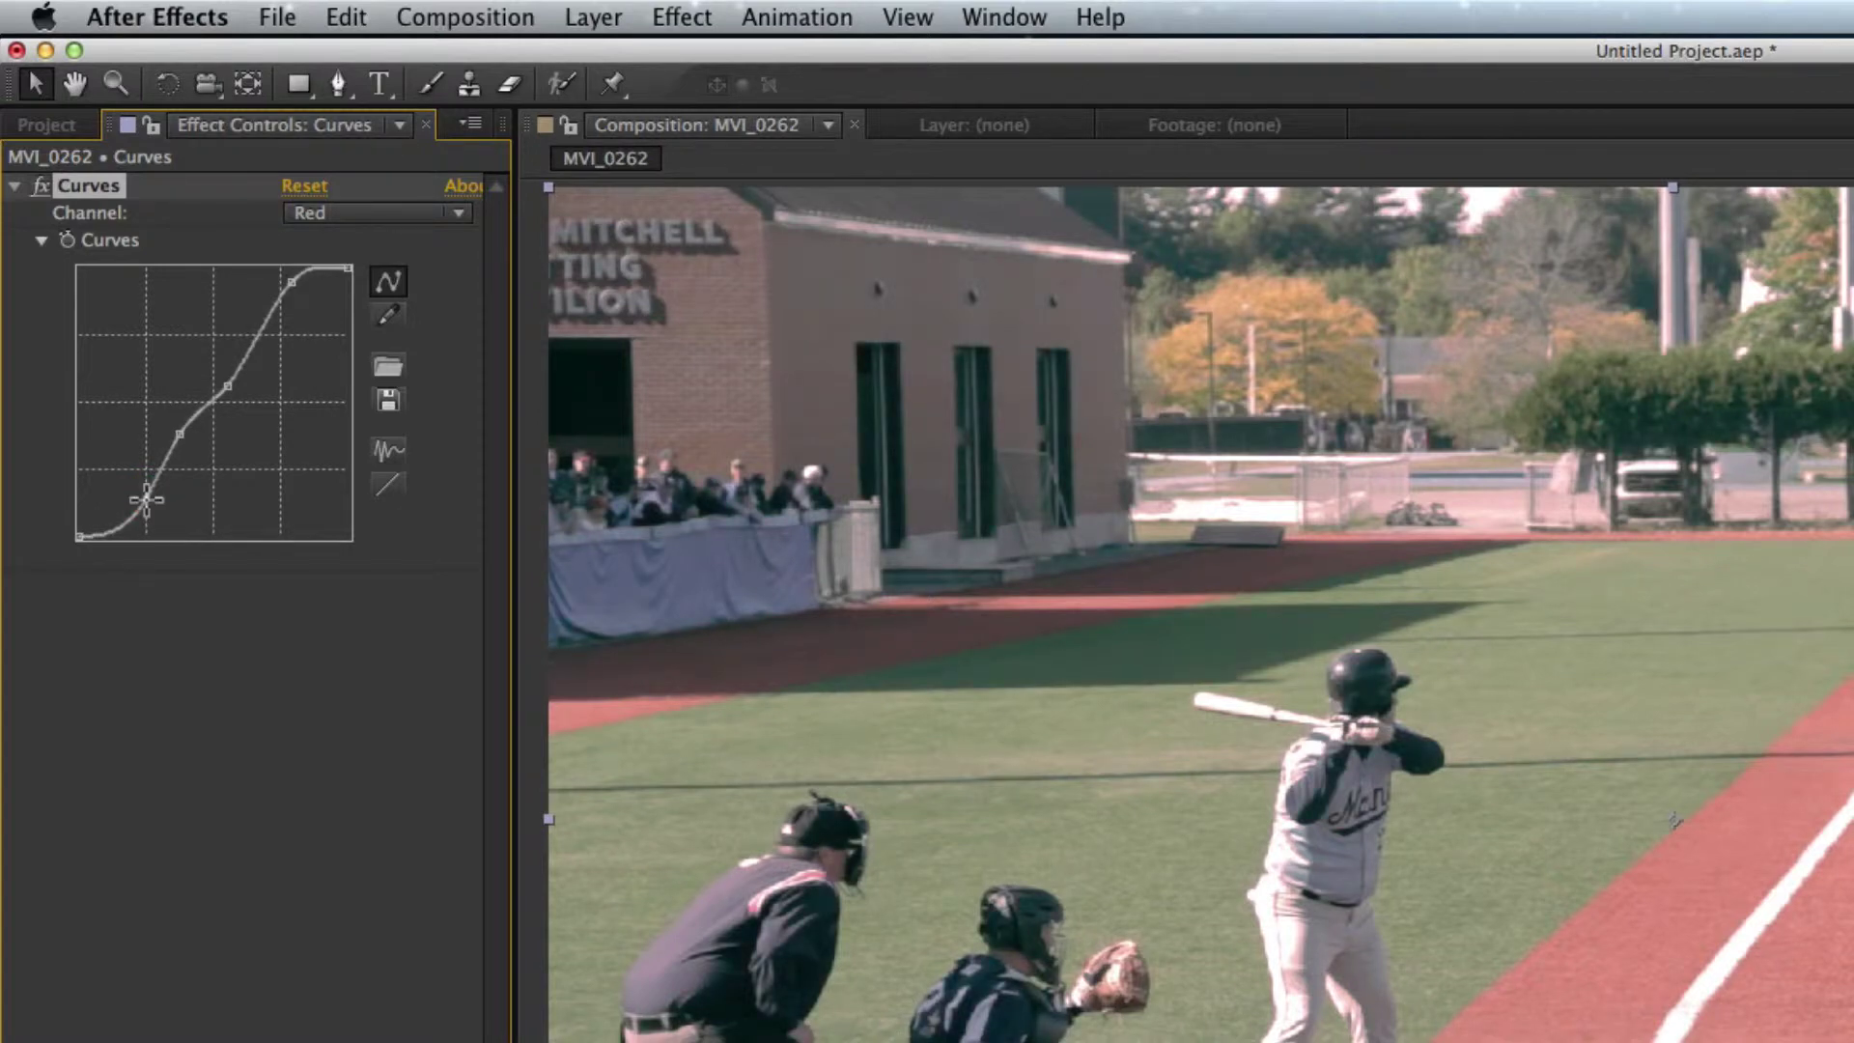
pyautogui.moveTo(179, 434); pyautogui.dragTo(240, 358)
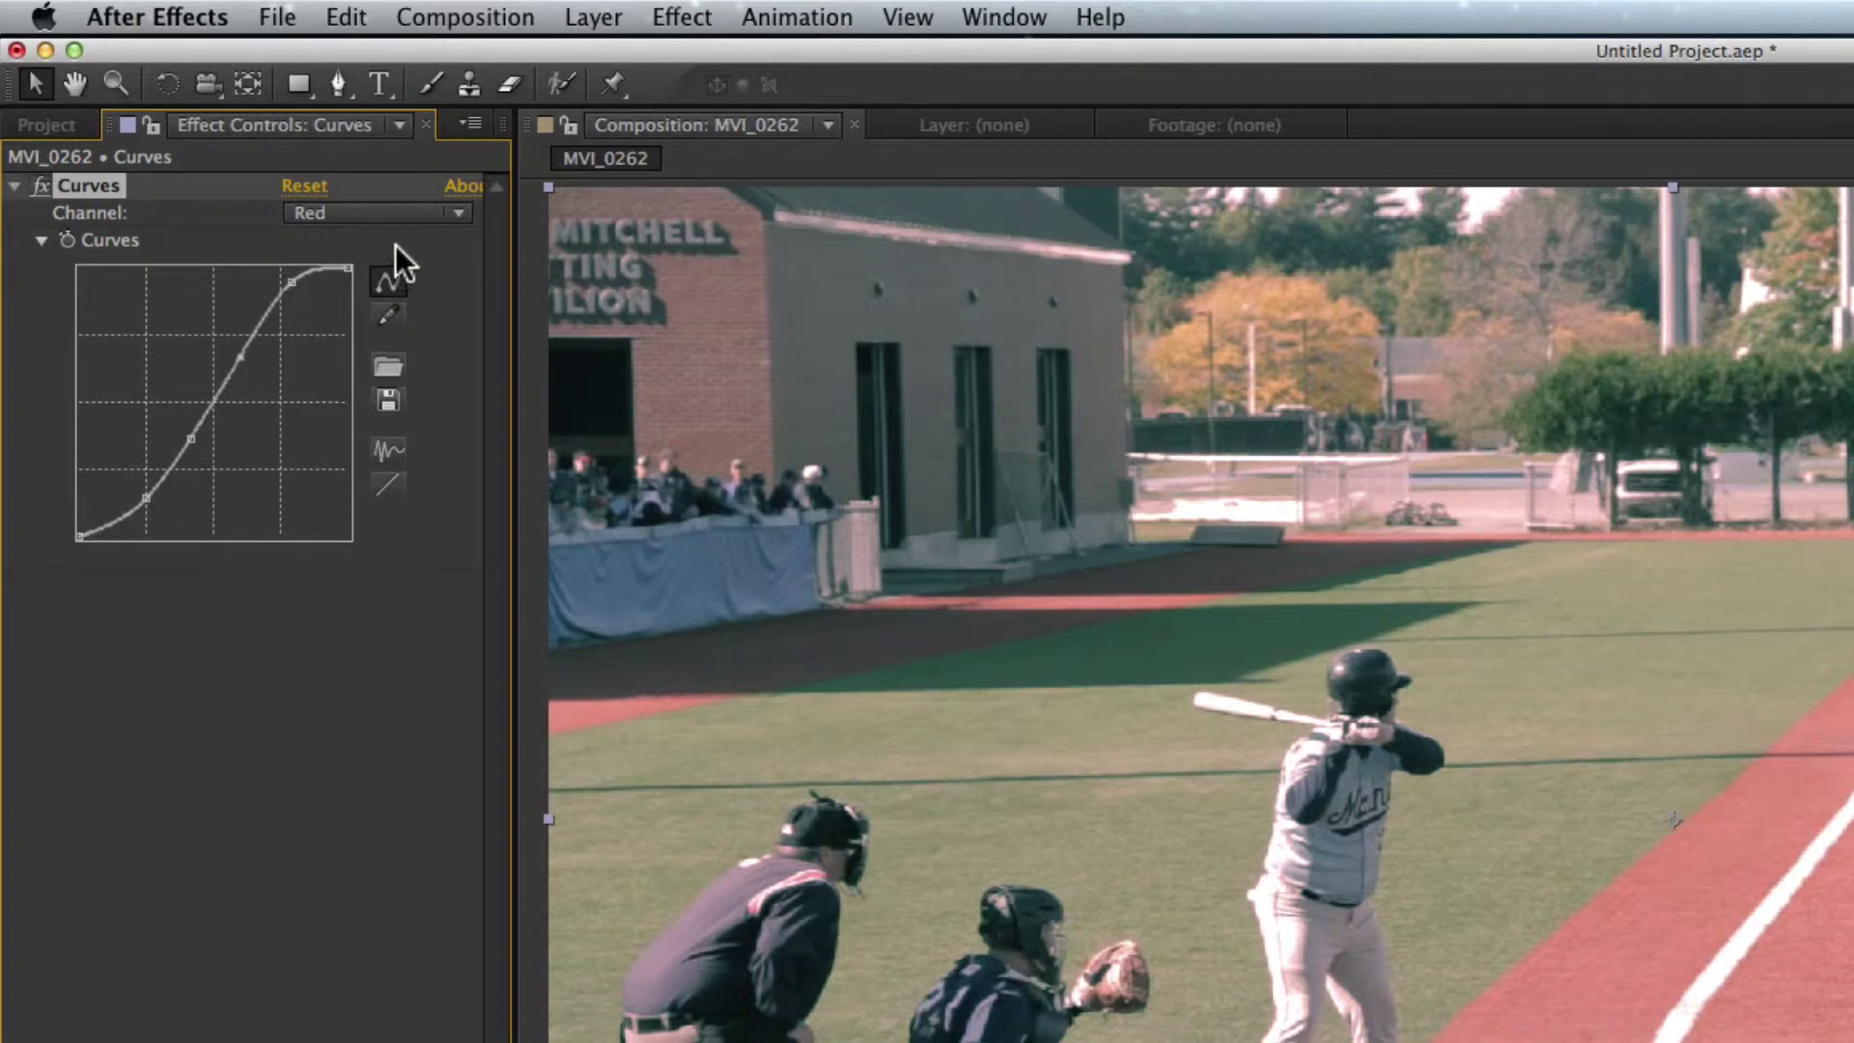
# Switch the Curves effect to the Green channel and add highlight, midtone and shadow points at the grid crossings of the curve
pyautogui.click(352, 216)
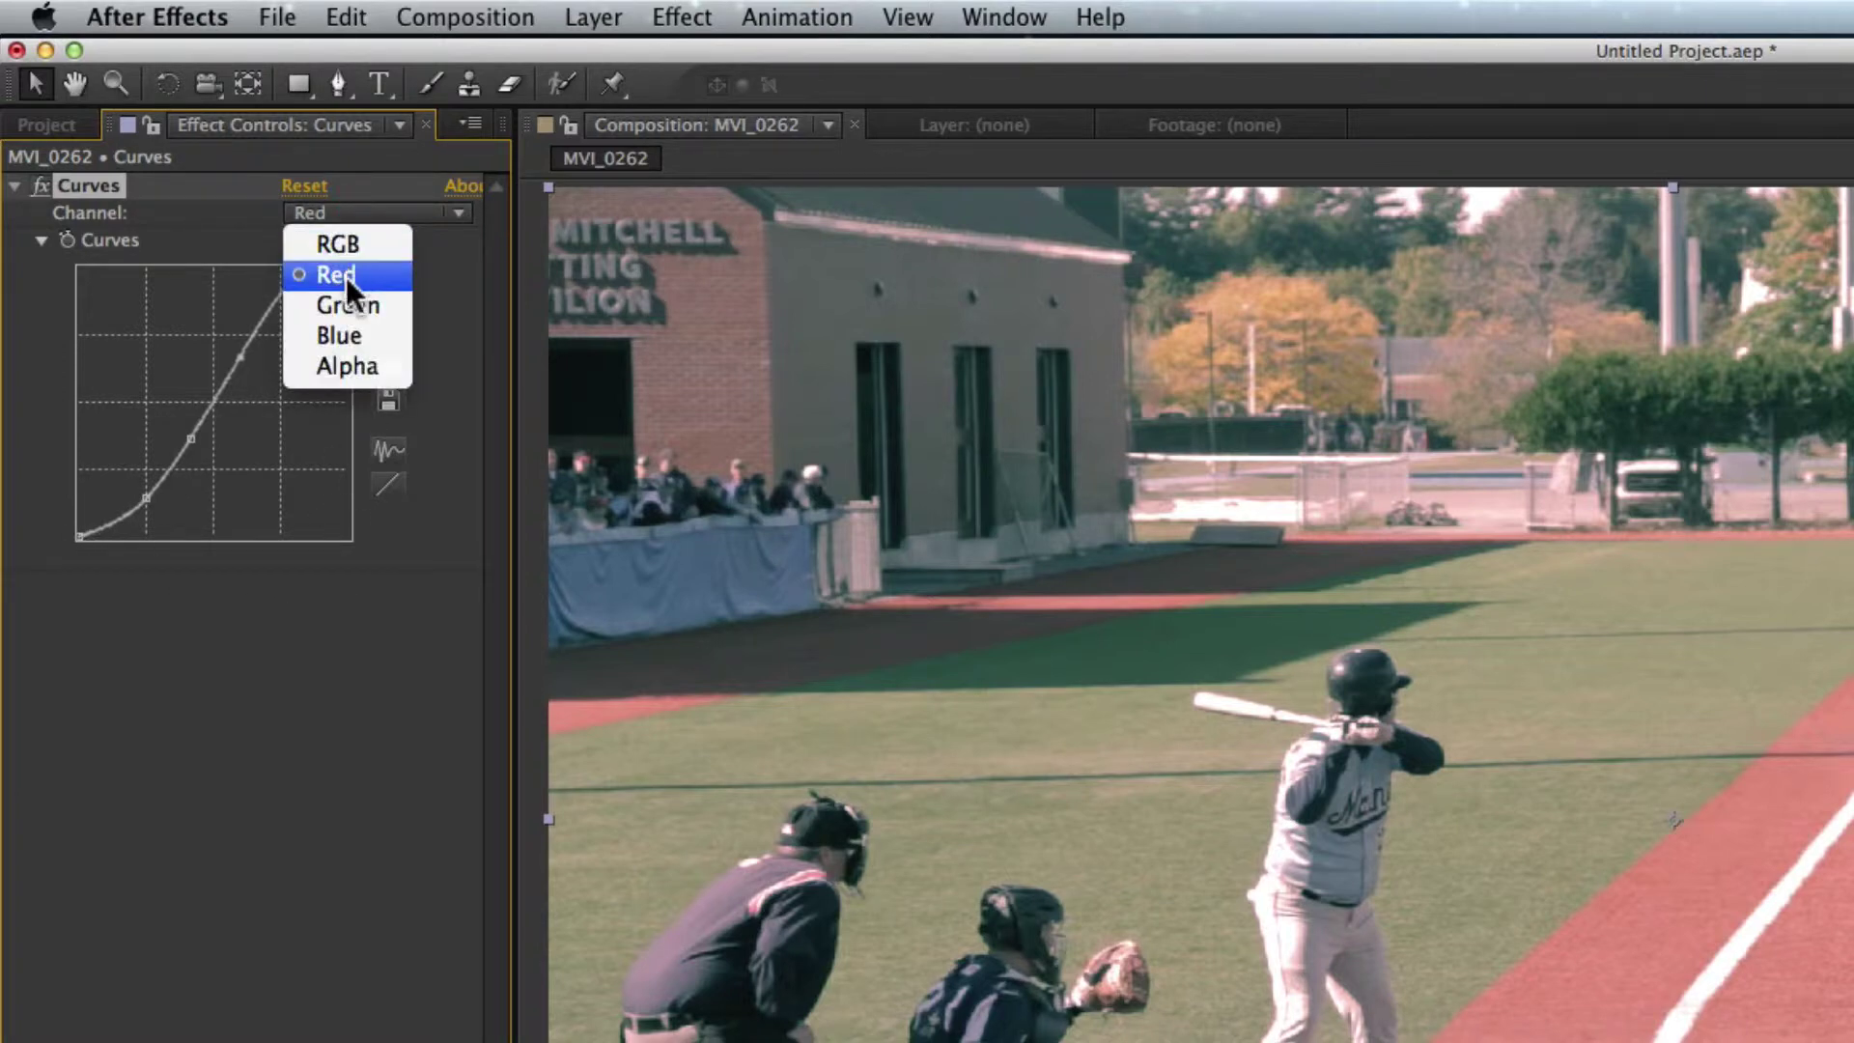
pyautogui.click(350, 305)
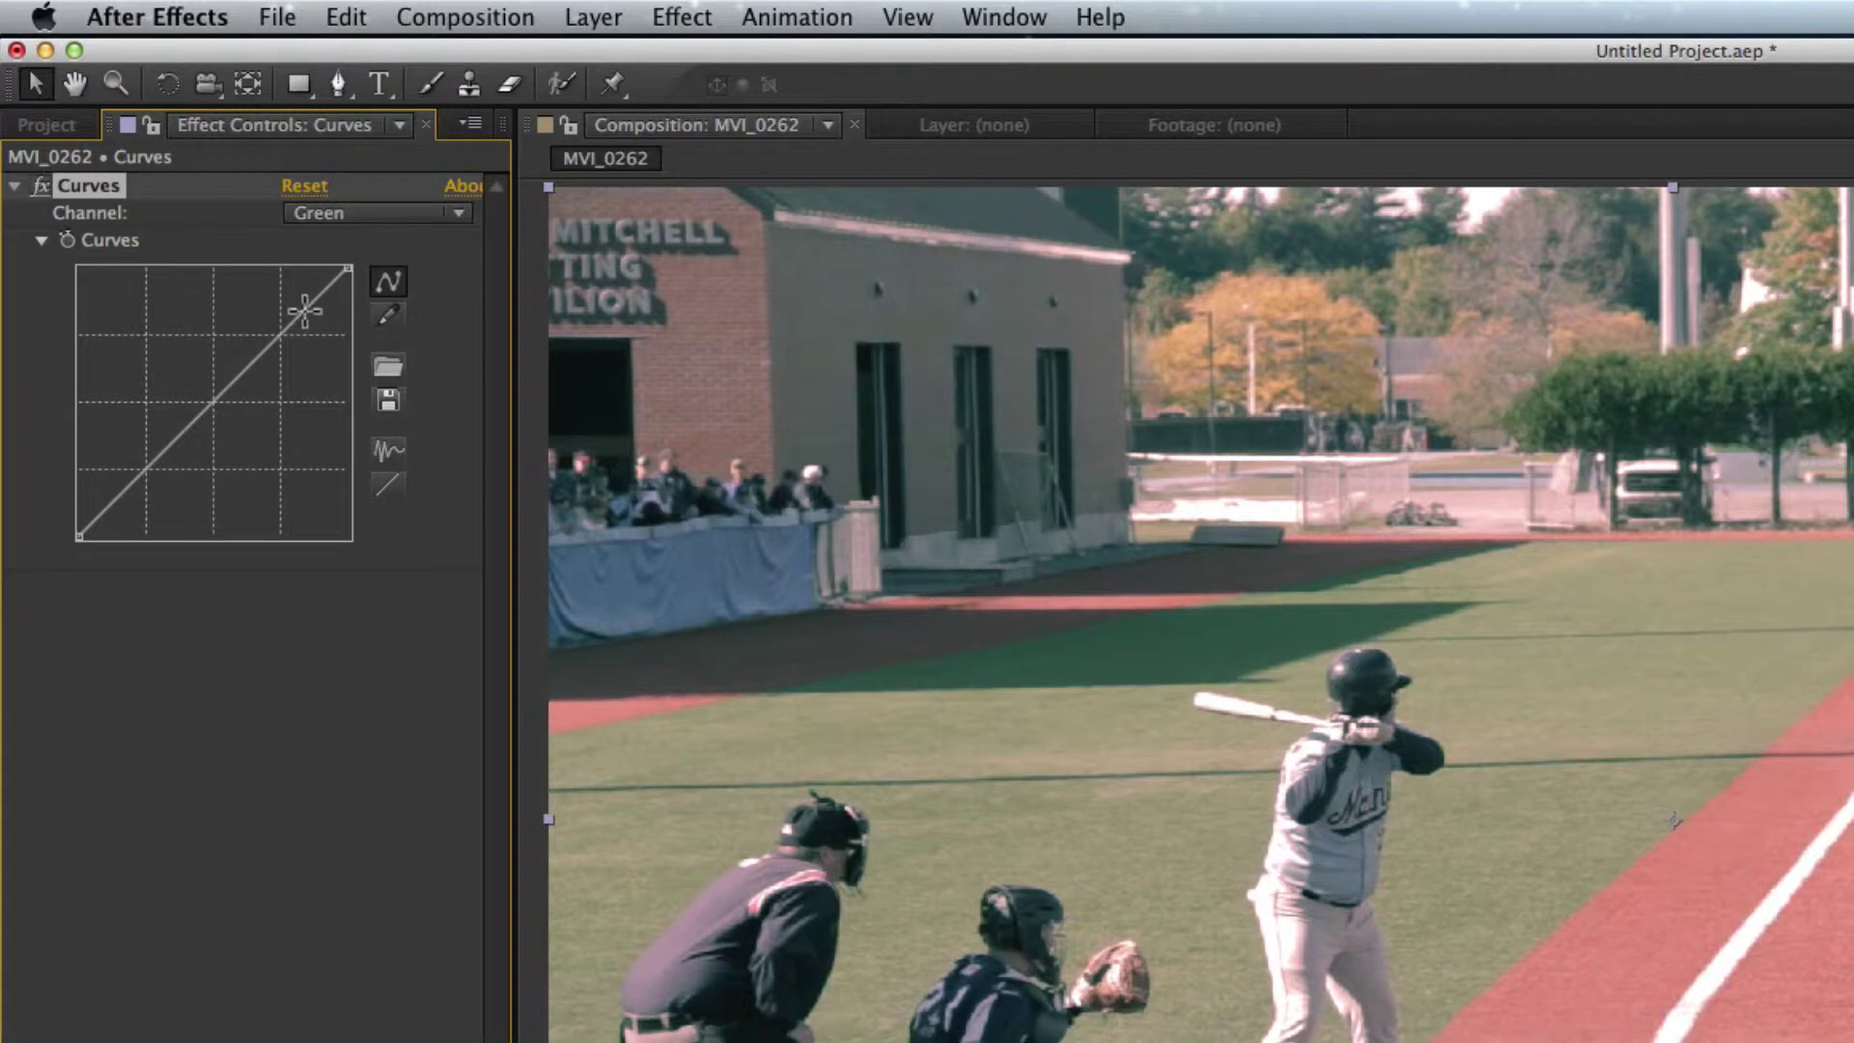
pyautogui.click(279, 333)
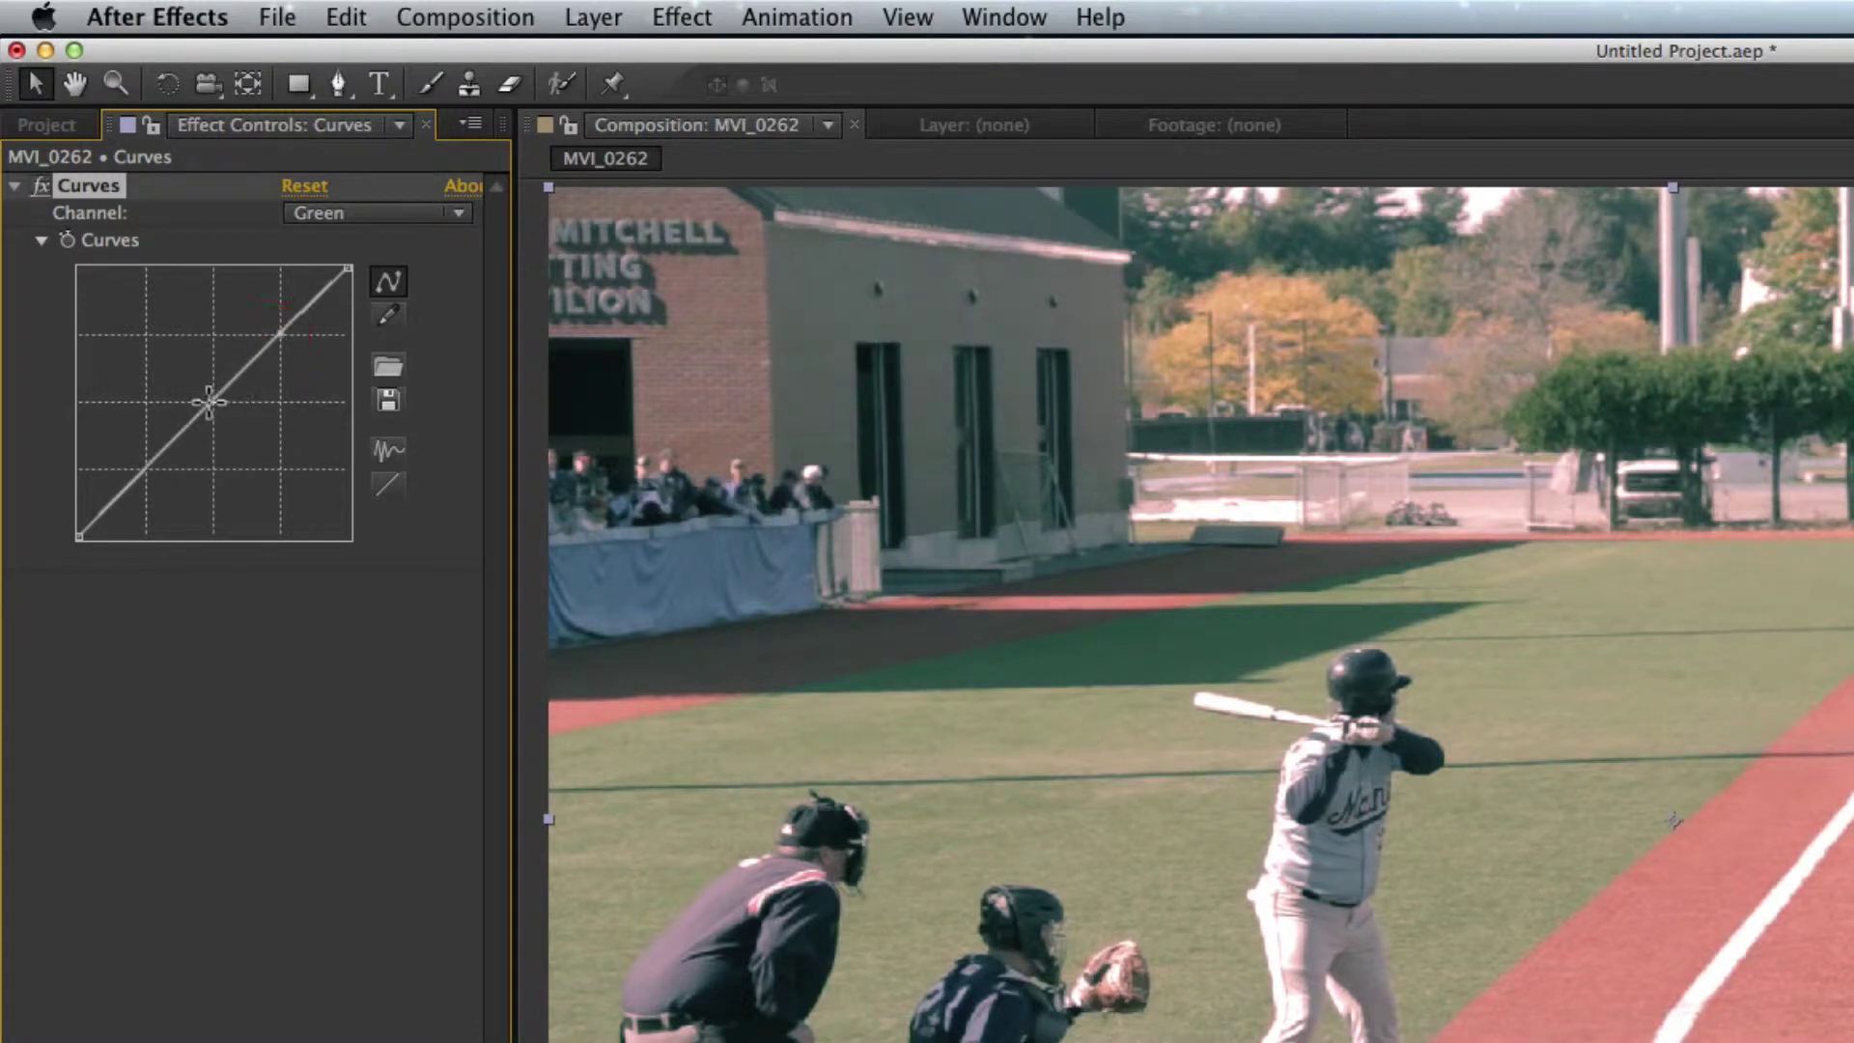
pyautogui.click(209, 398)
pyautogui.click(144, 470)
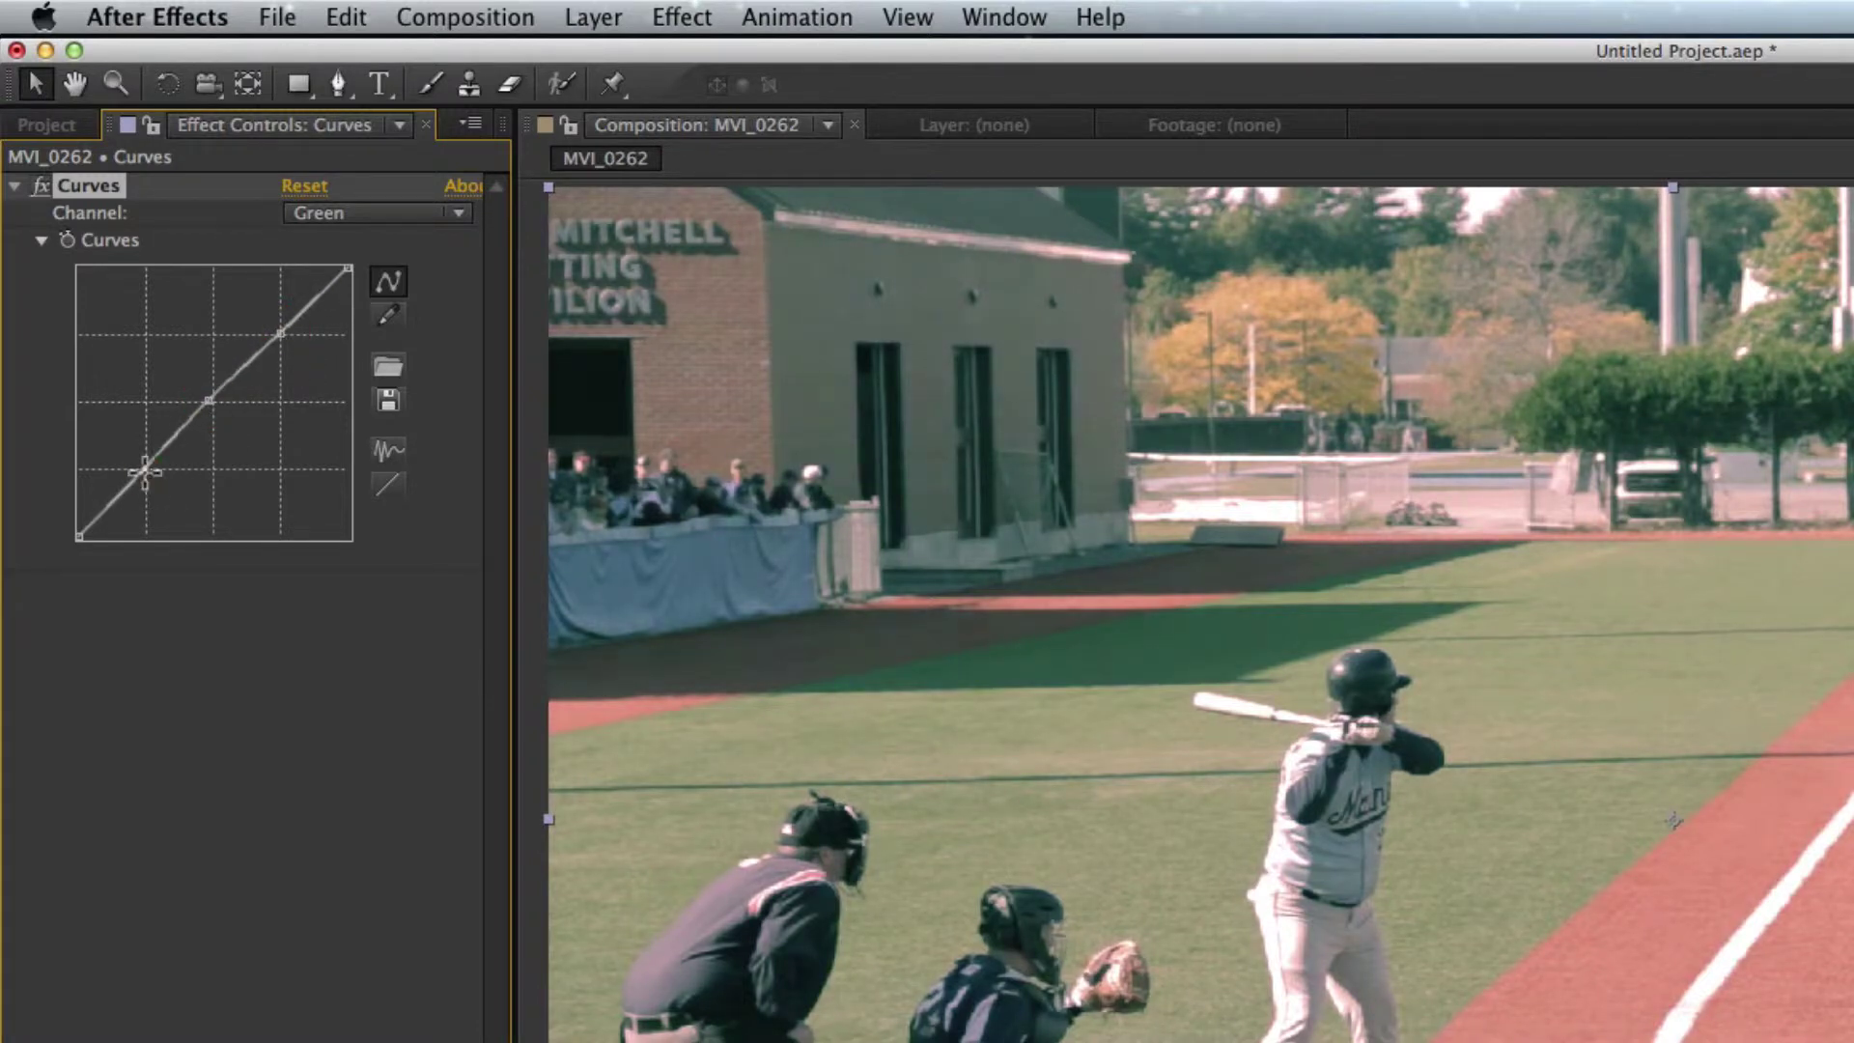
# Shape the Green channel into a mild S-curve by slightly raising the highlight point and lowering the shadow point
pyautogui.click(282, 338)
pyautogui.moveTo(282, 335); pyautogui.dragTo(286, 310)
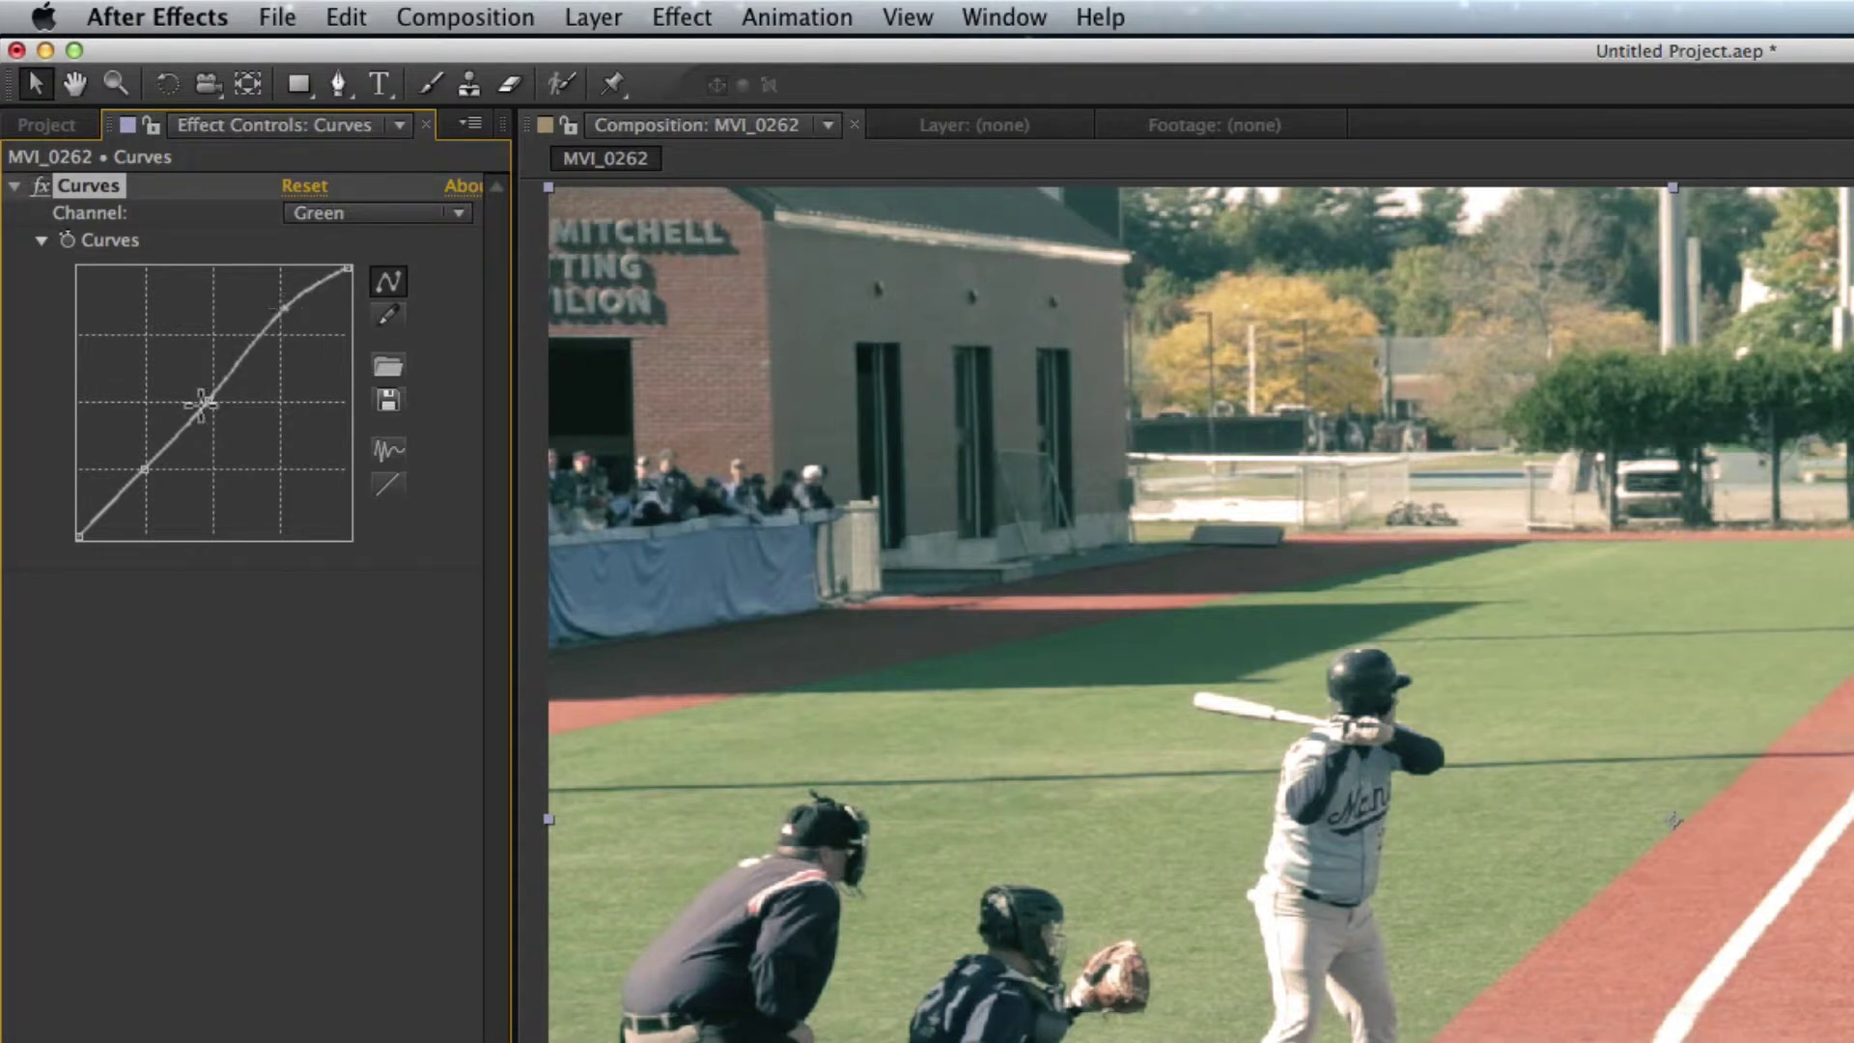
pyautogui.click(145, 470)
pyautogui.moveTo(145, 471); pyautogui.dragTo(144, 486)
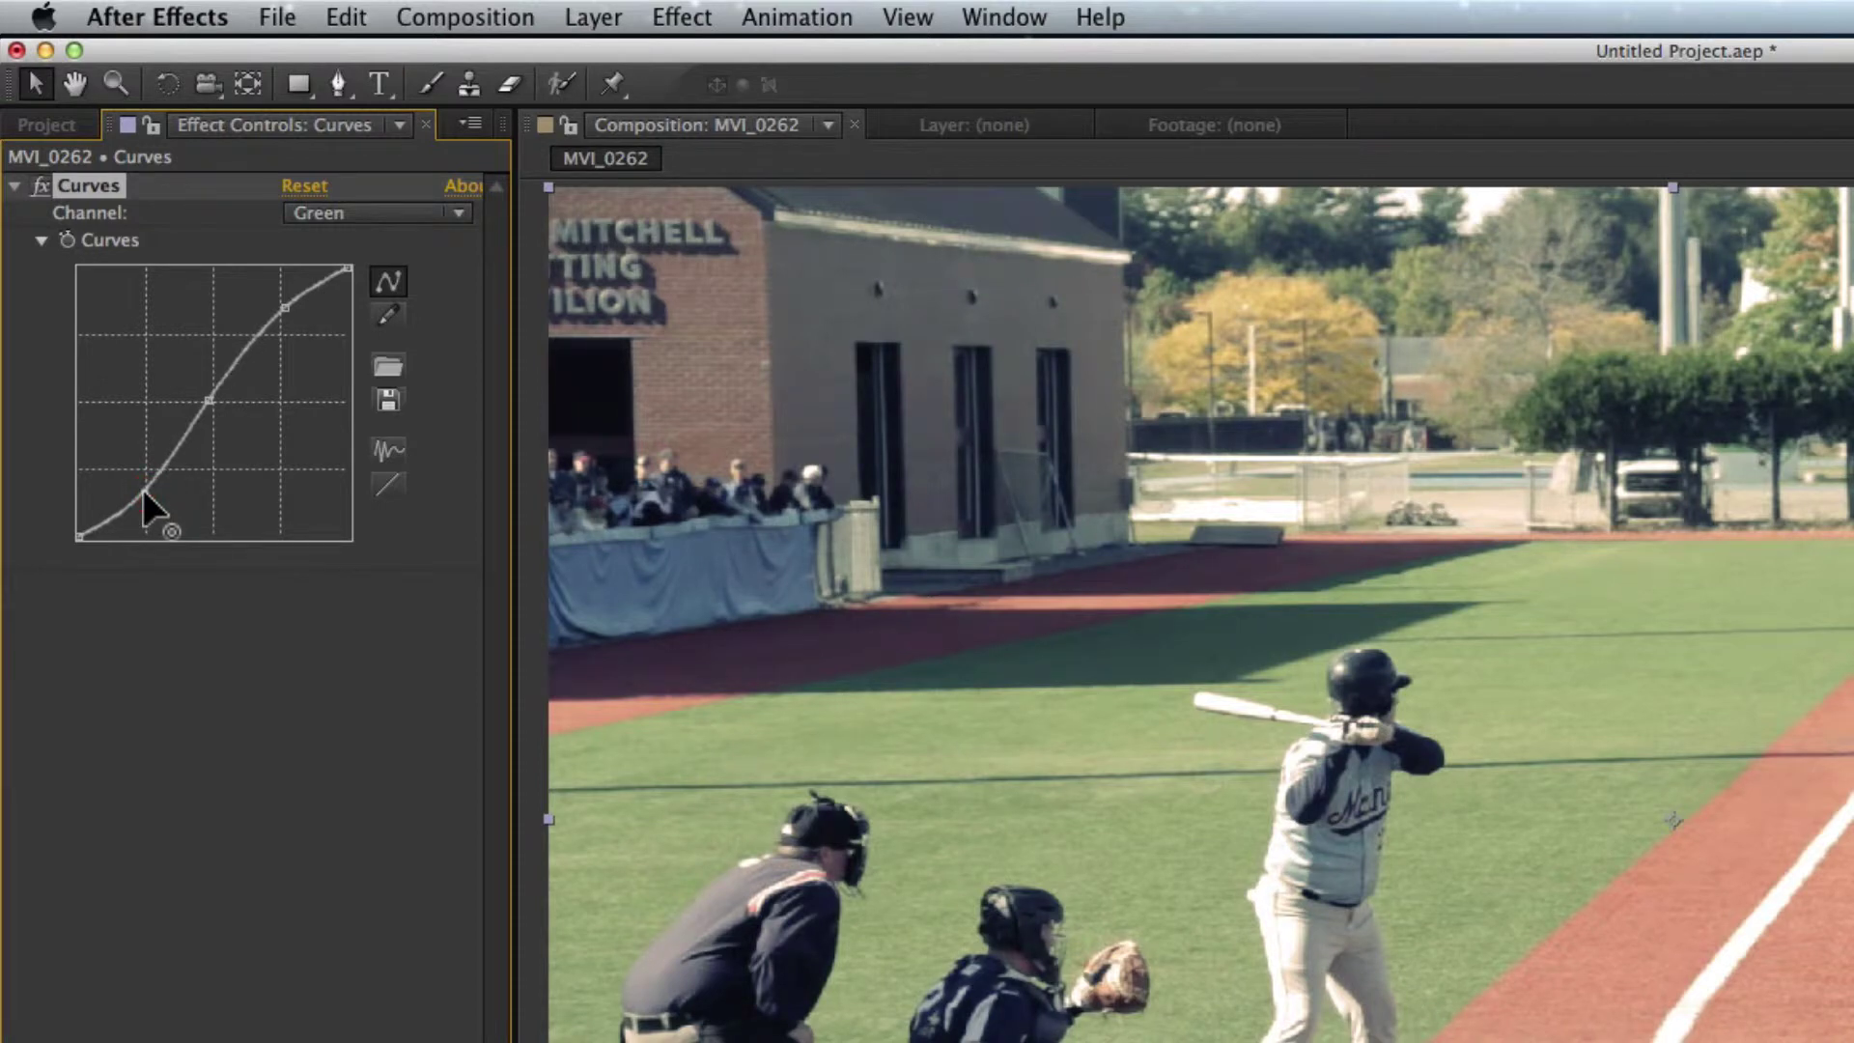
# Switch the Curves effect to the Blue channel and add highlight, midtone and shadow points along the curve
pyautogui.click(361, 212)
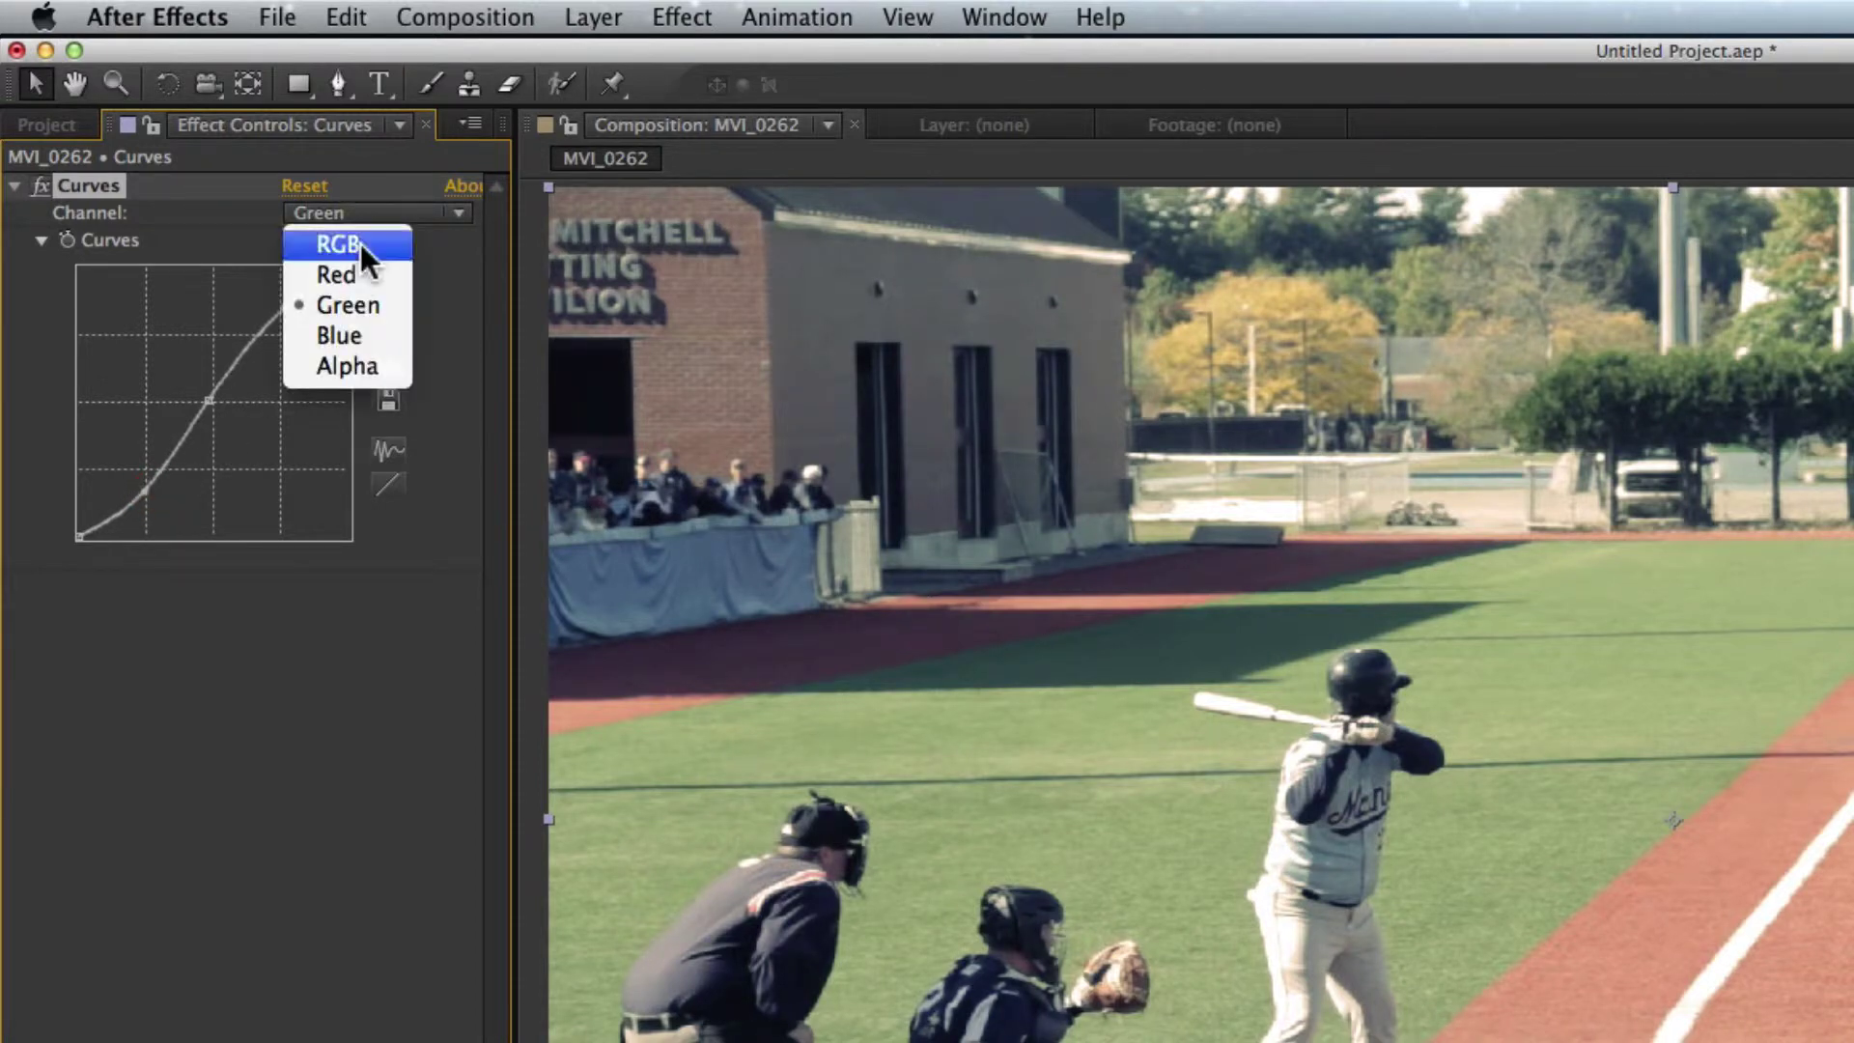
pyautogui.click(361, 333)
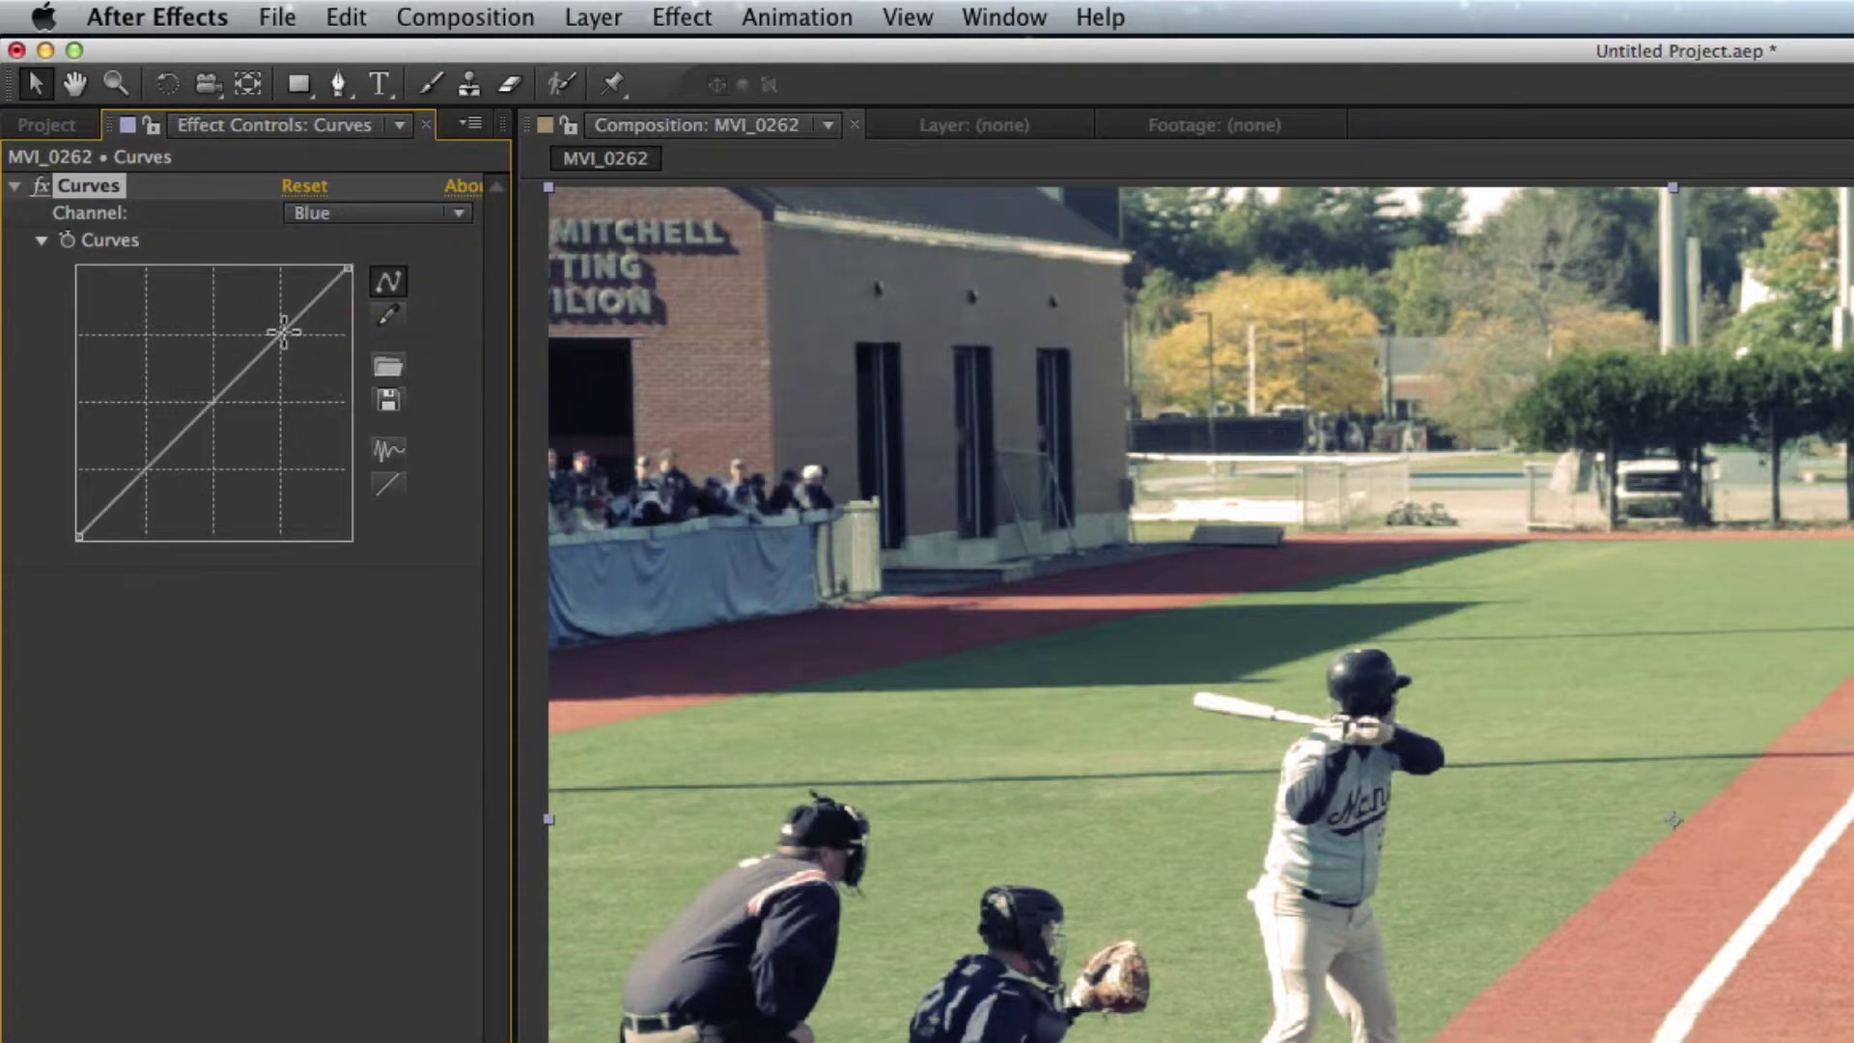
pyautogui.click(282, 332)
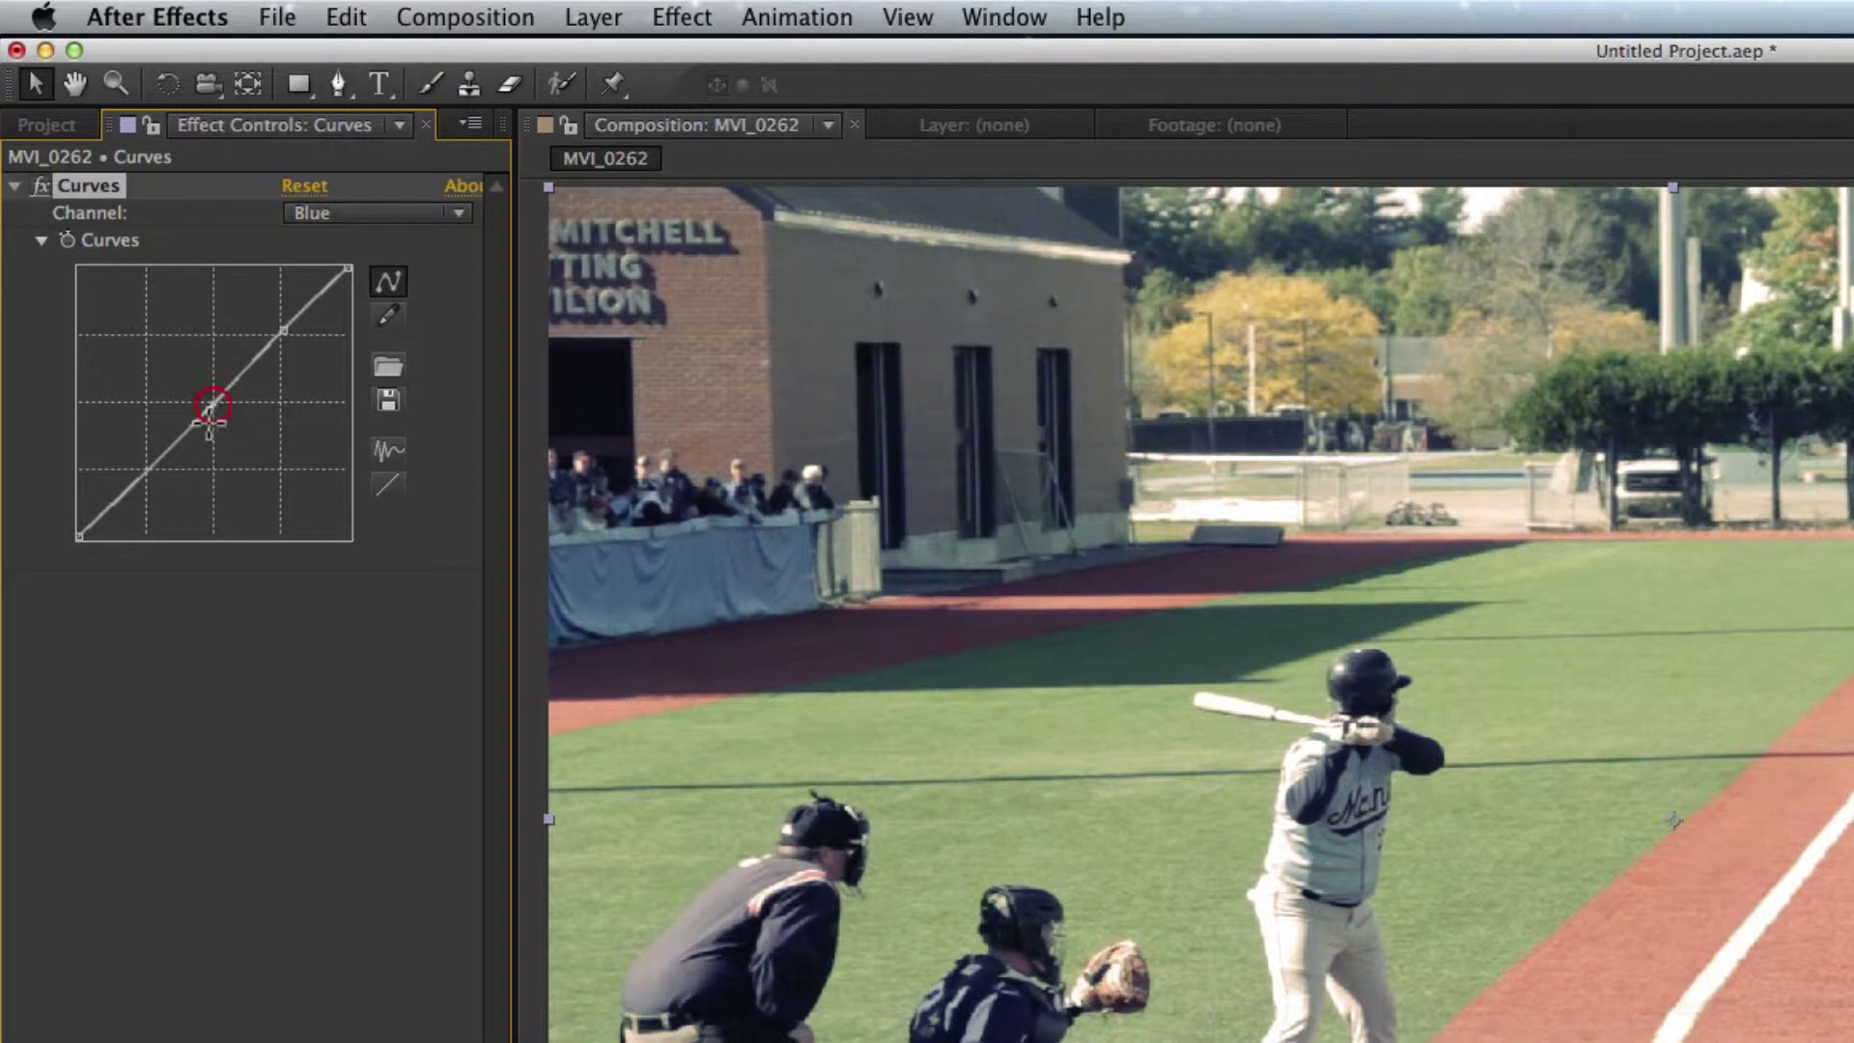
pyautogui.click(150, 471)
pyautogui.click(290, 331)
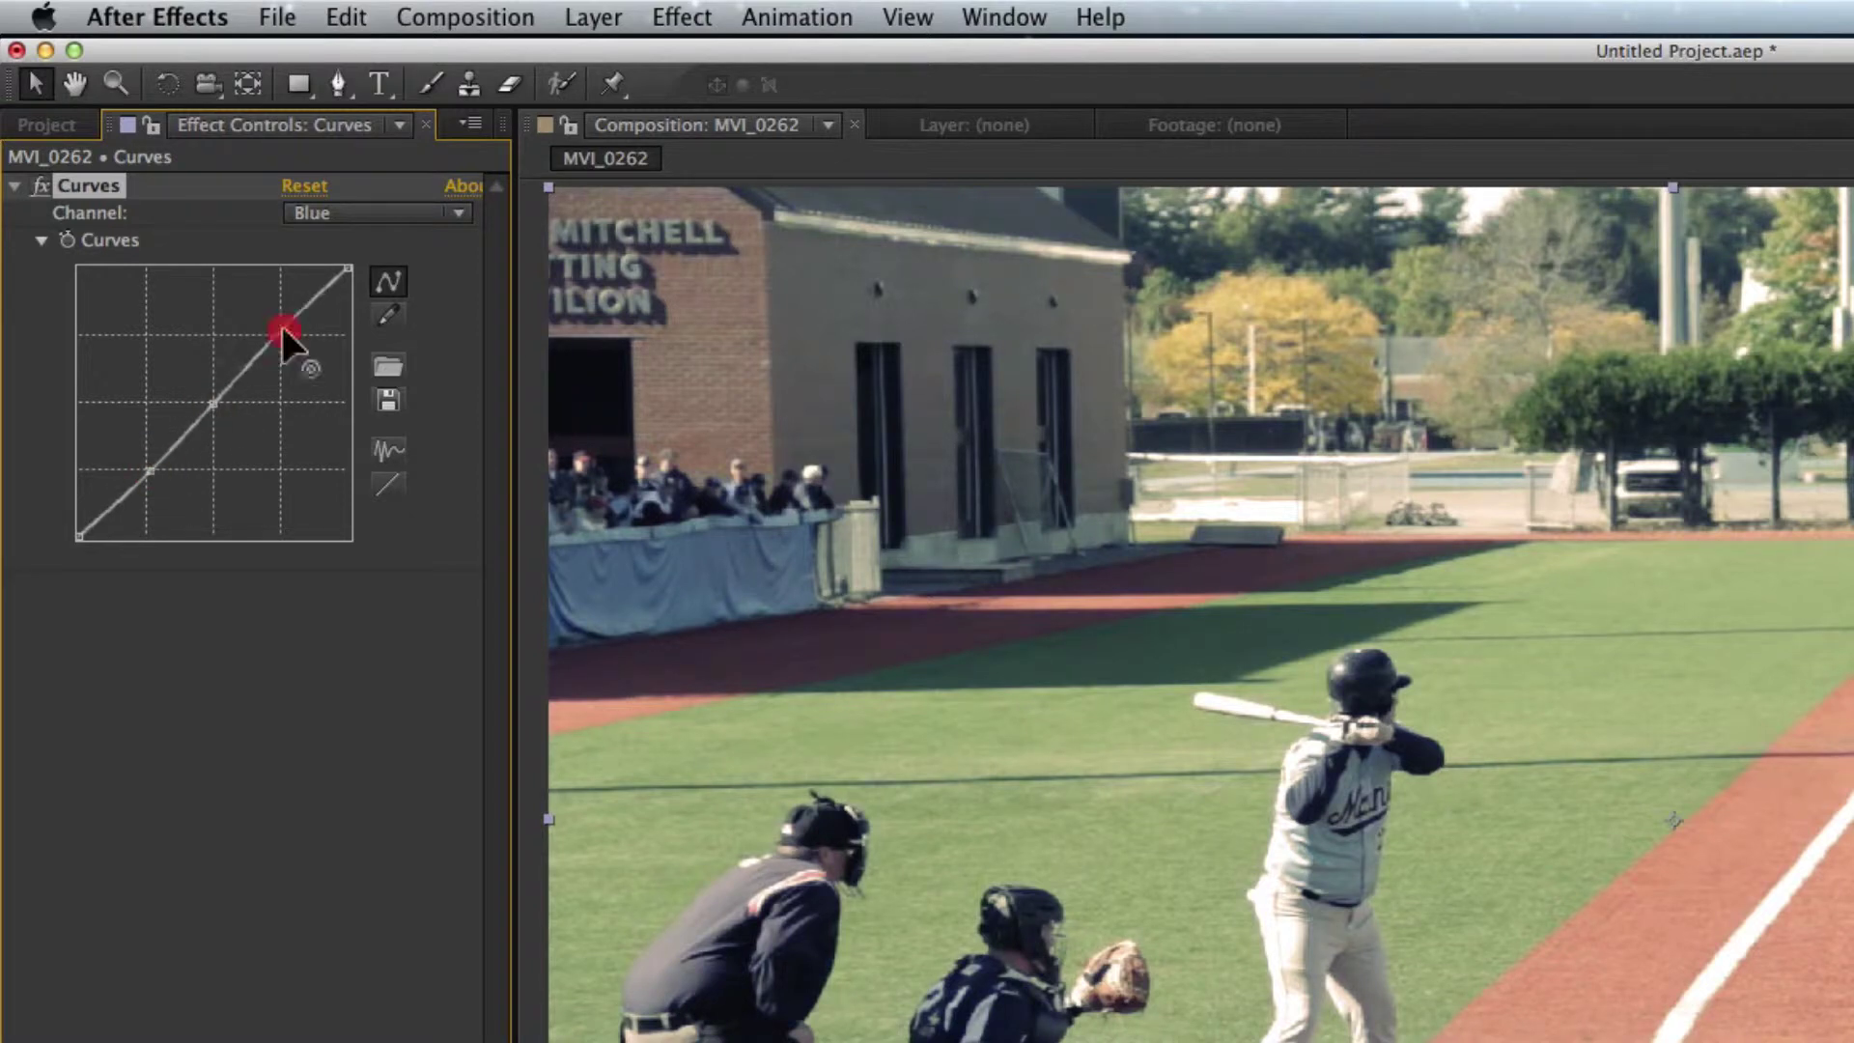
# Lower the Blue channel's white end and highlight point, raise its black end, and smooth the curve between them
pyautogui.moveTo(293, 330); pyautogui.dragTo(311, 336)
pyautogui.moveTo(349, 269); pyautogui.dragTo(349, 290)
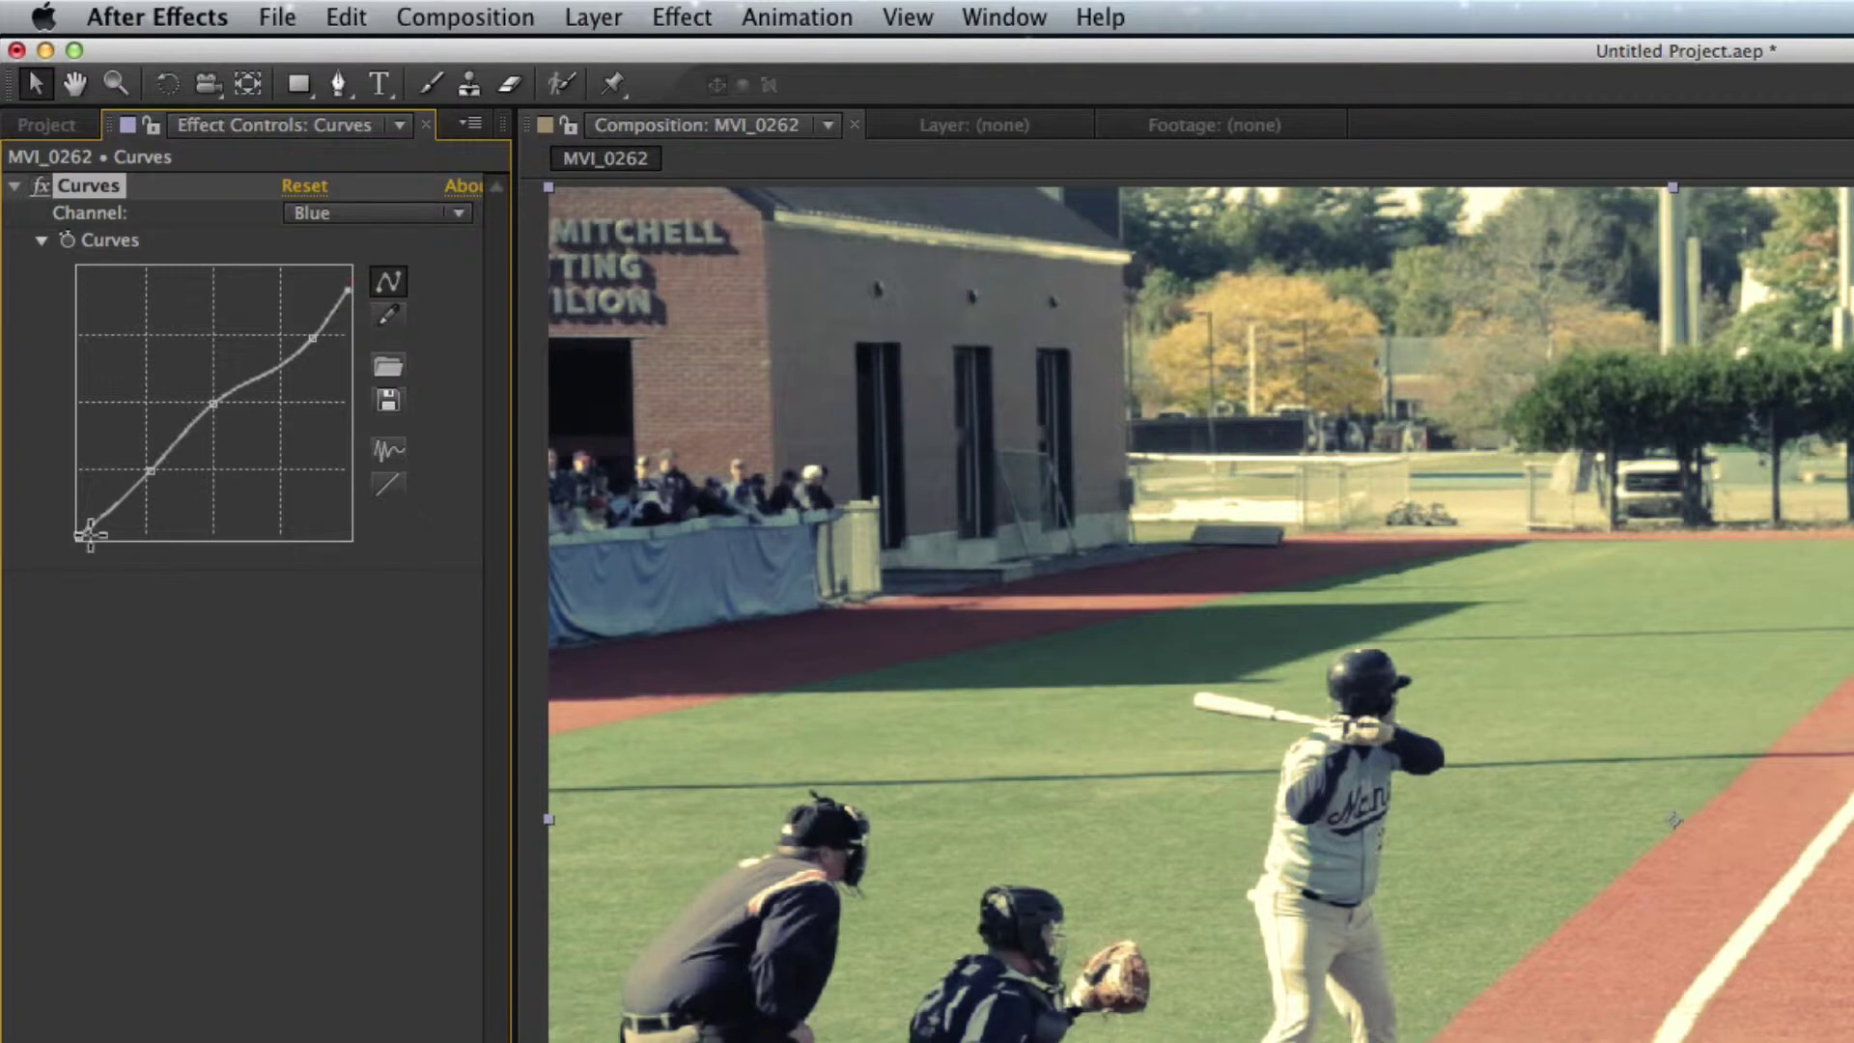
pyautogui.moveTo(77, 534); pyautogui.dragTo(222, 401)
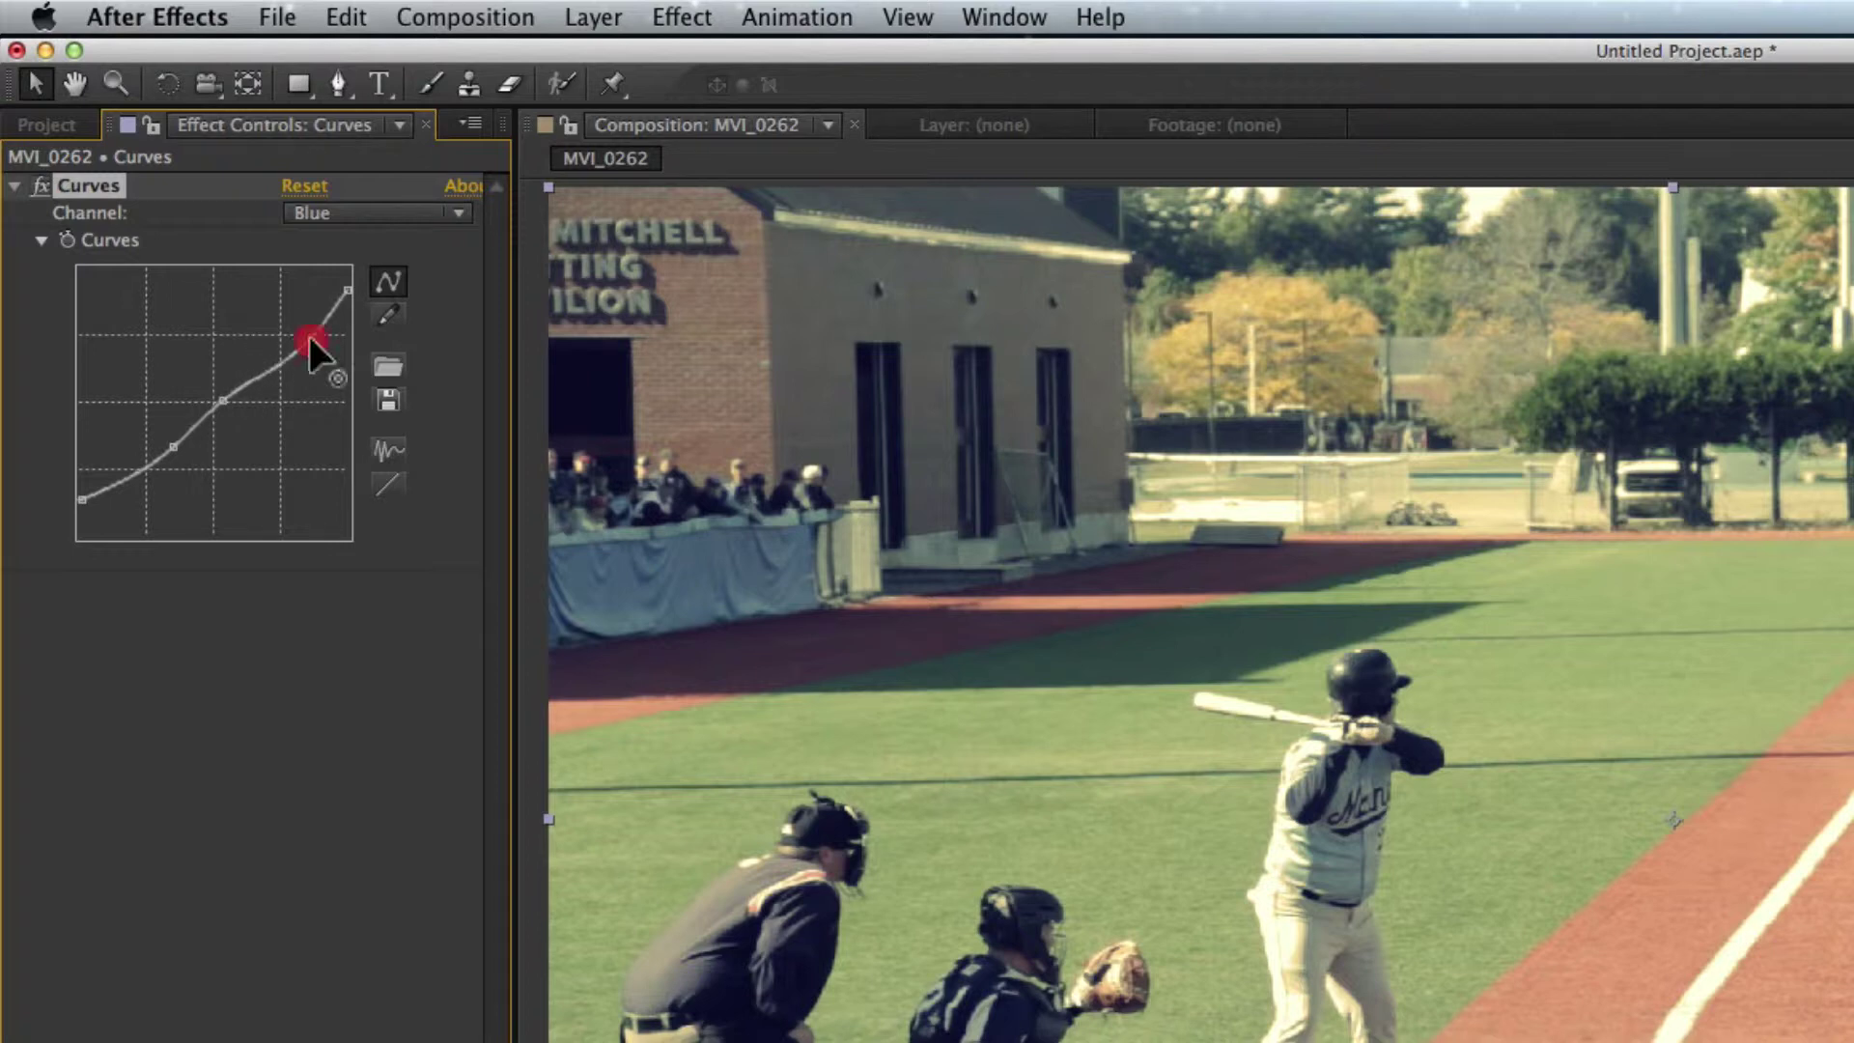
pyautogui.moveTo(309, 334); pyautogui.dragTo(301, 339)
pyautogui.moveTo(153, 462); pyautogui.dragTo(151, 467)
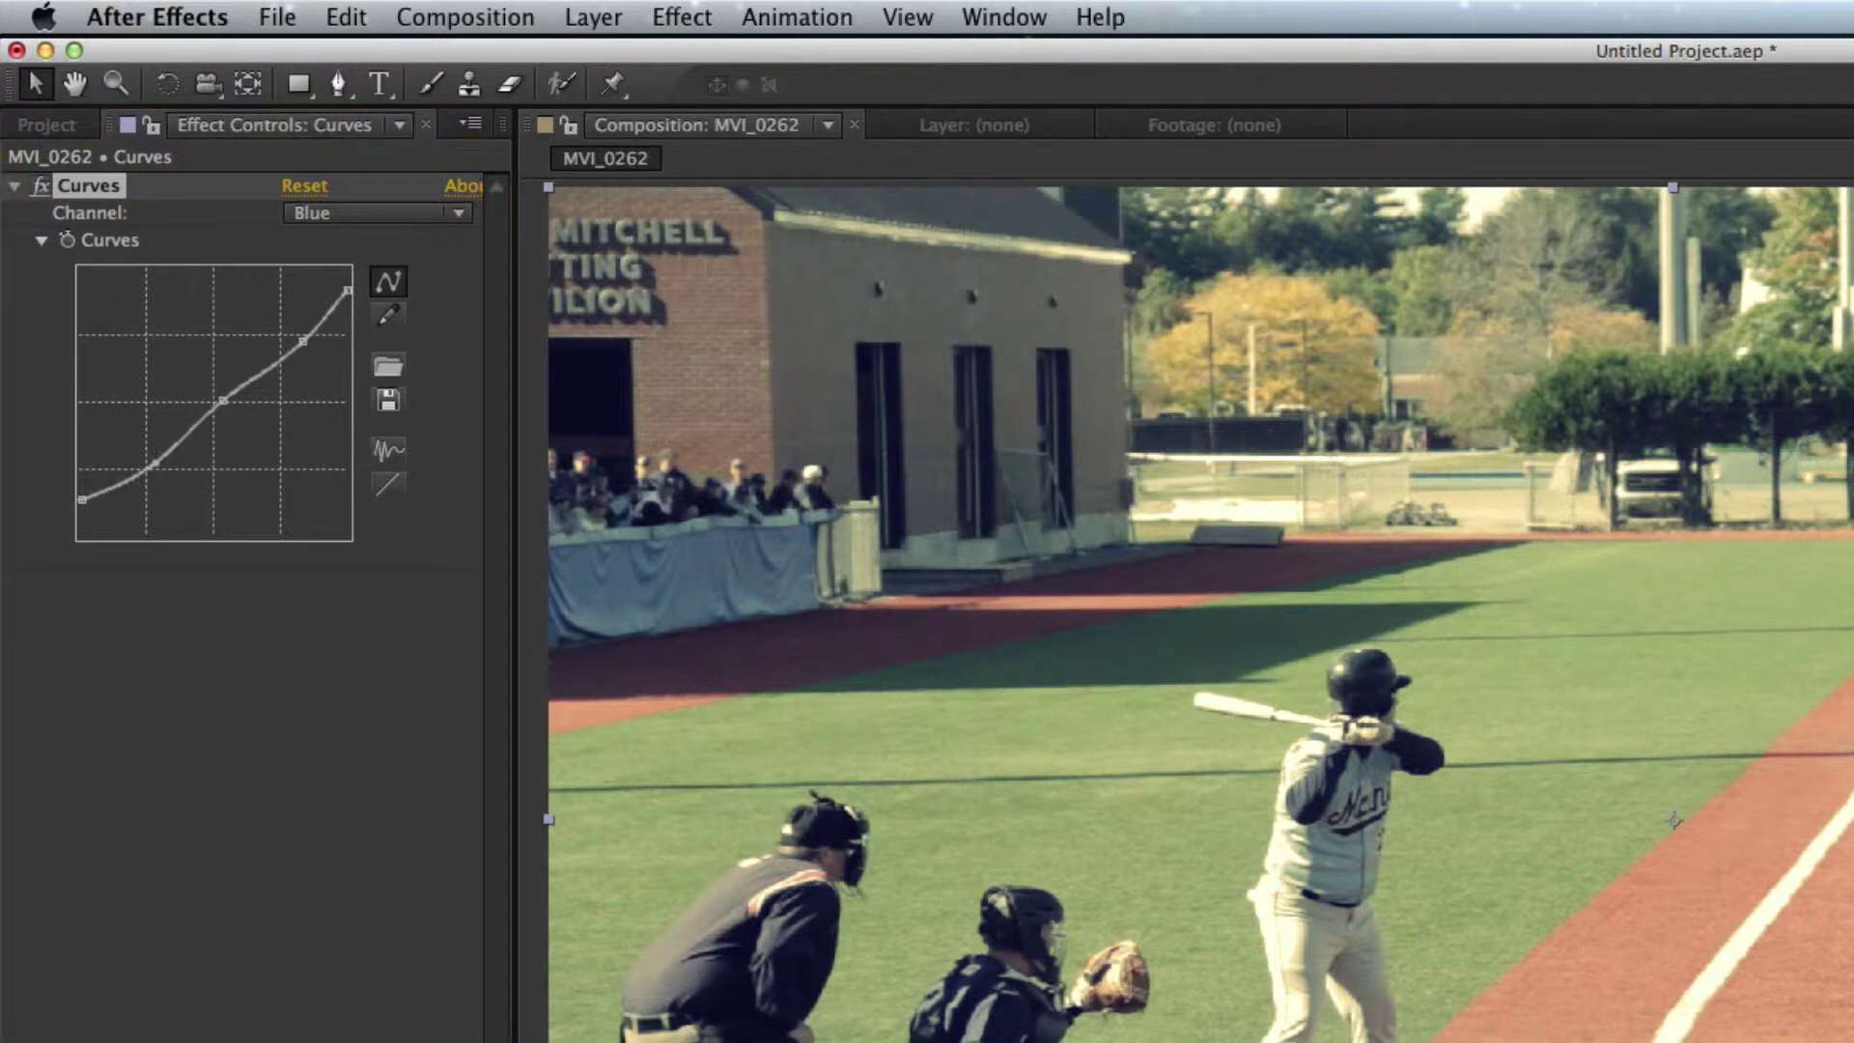
# Compare the graded frame with the stored snapshot, and nudge the white end point of the blue curve
pyautogui.press('F5')
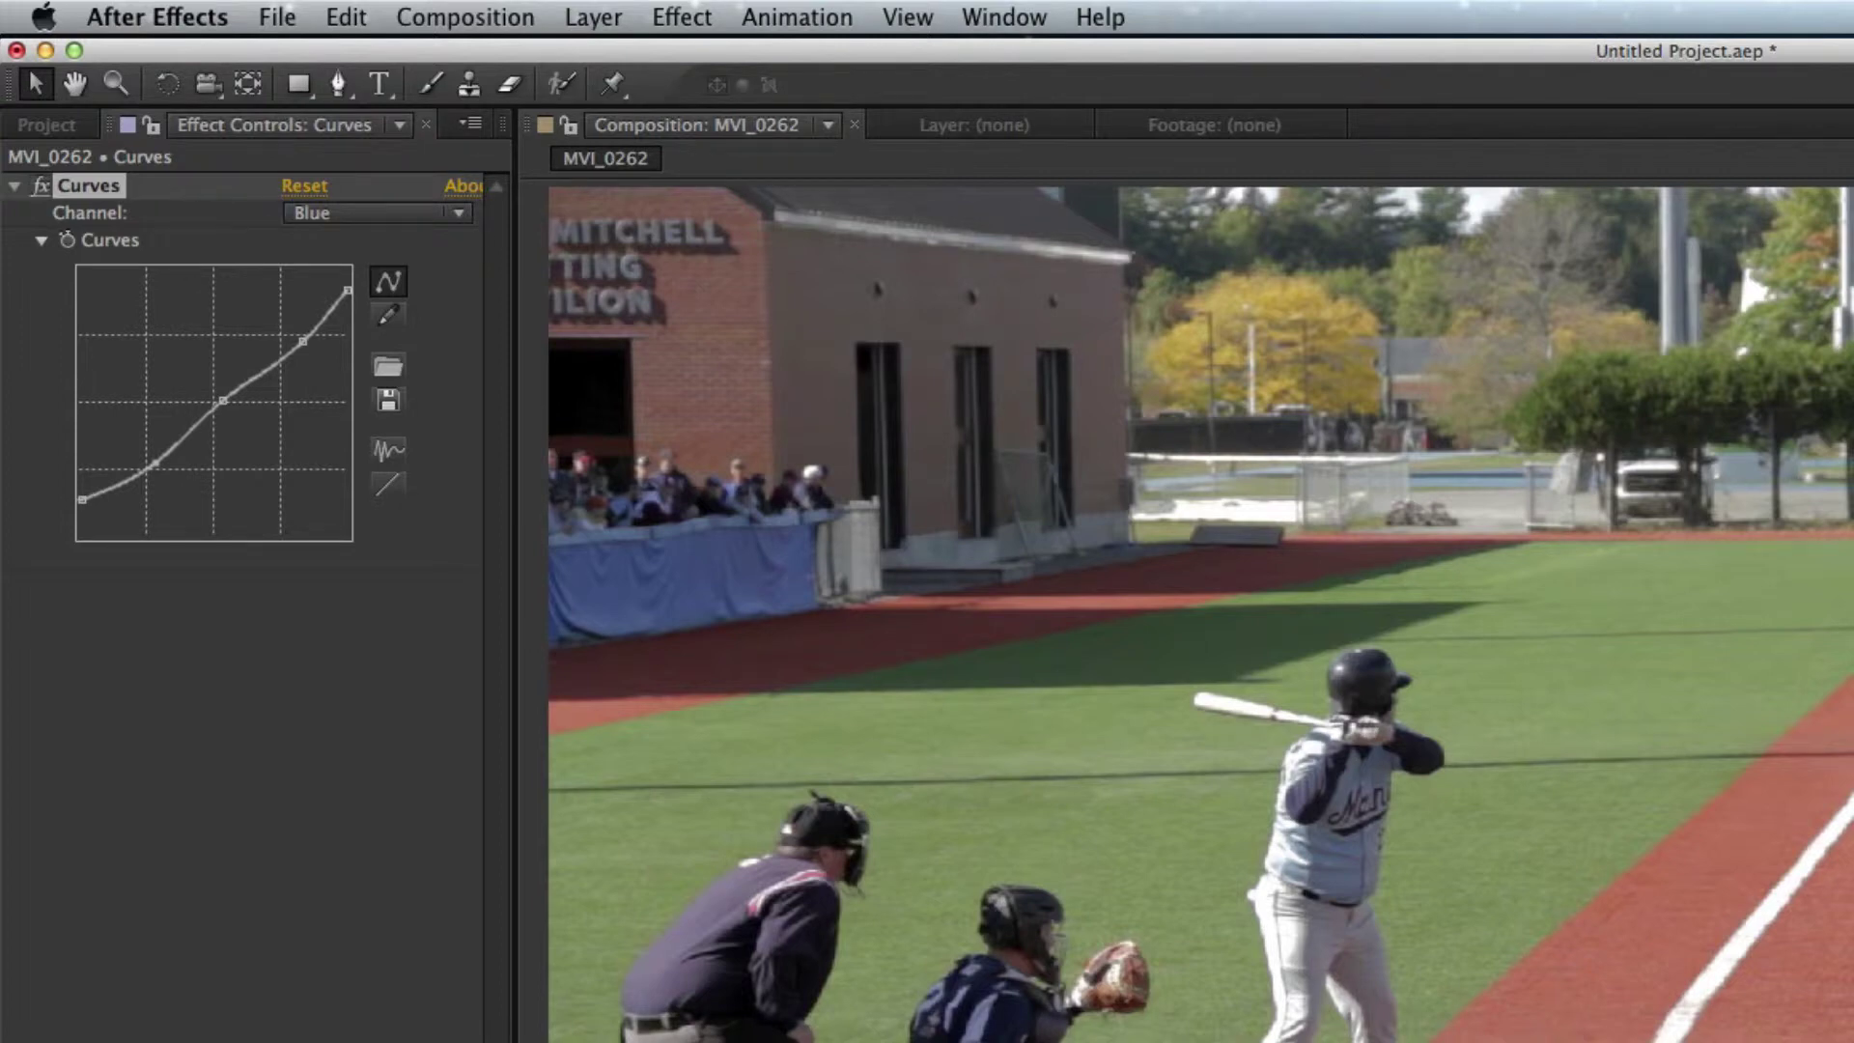
pyautogui.press('F5')
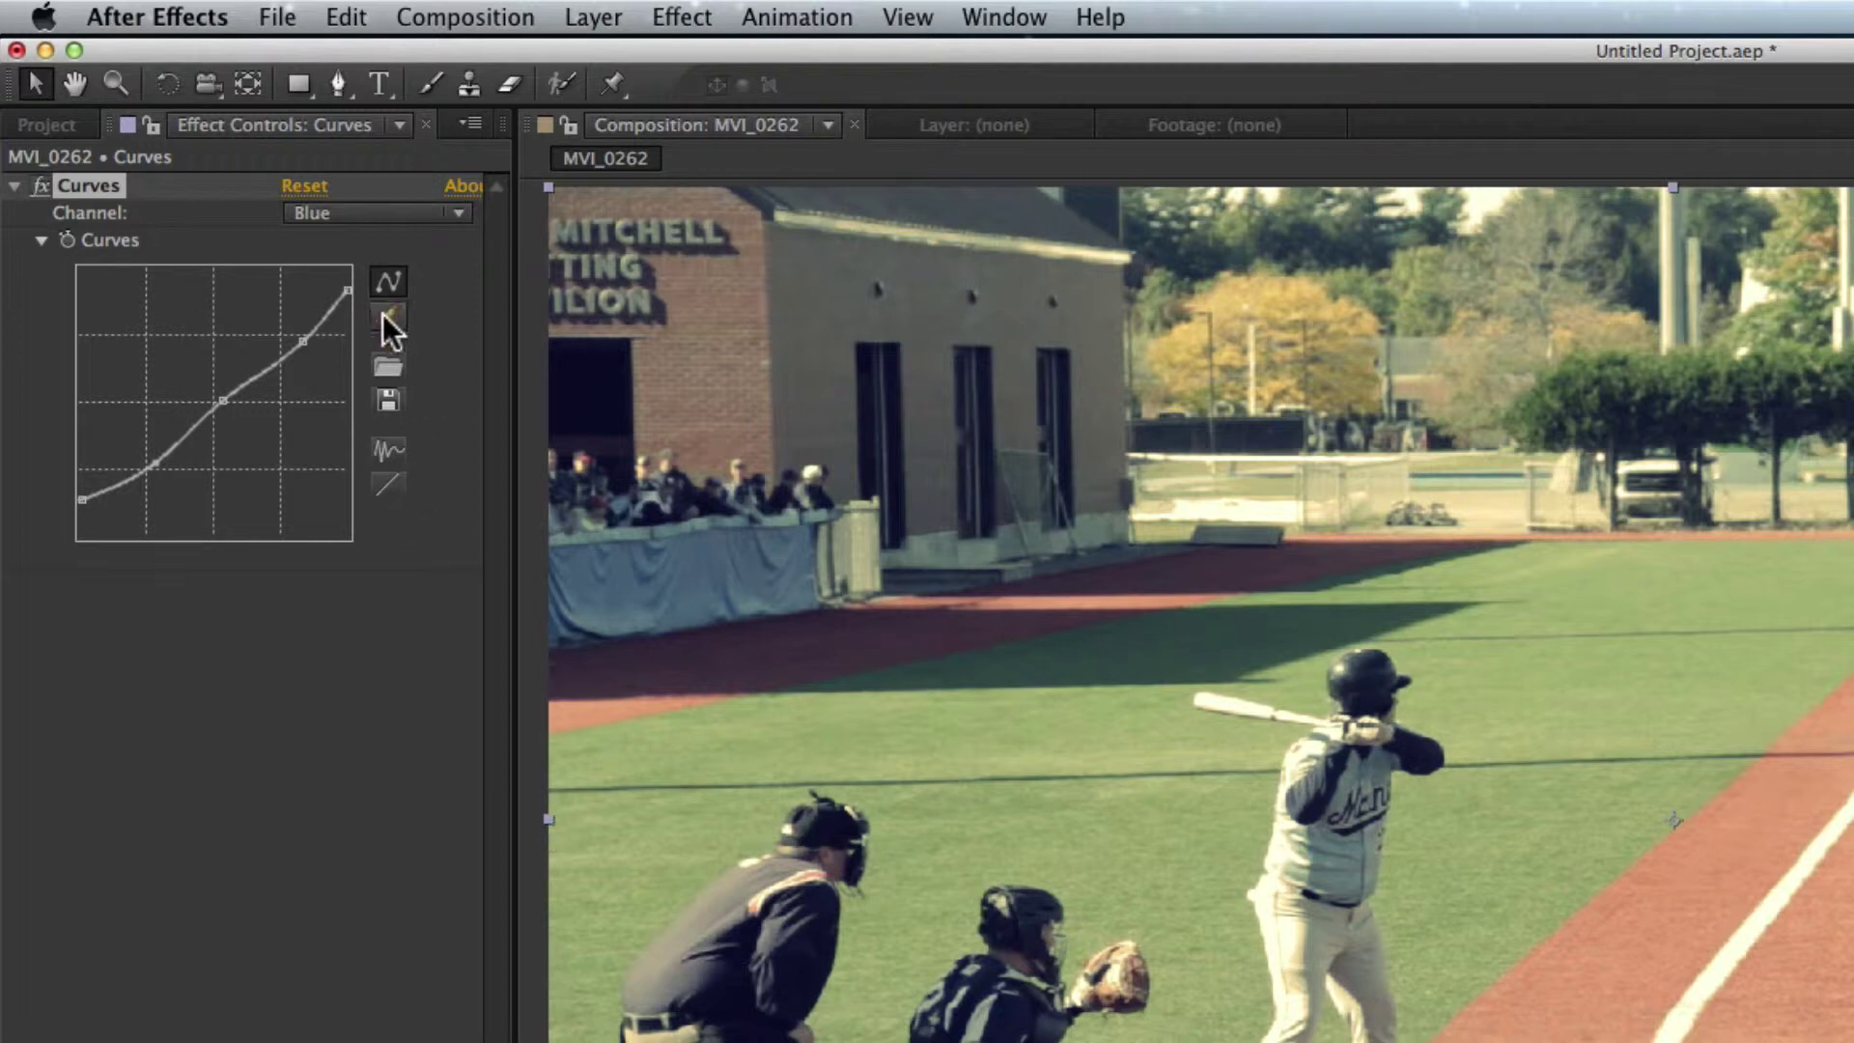
pyautogui.moveTo(348, 292)
pyautogui.mouseDown()
pyautogui.moveTo(351, 311)
pyautogui.moveTo(352, 289)
pyautogui.mouseUp()
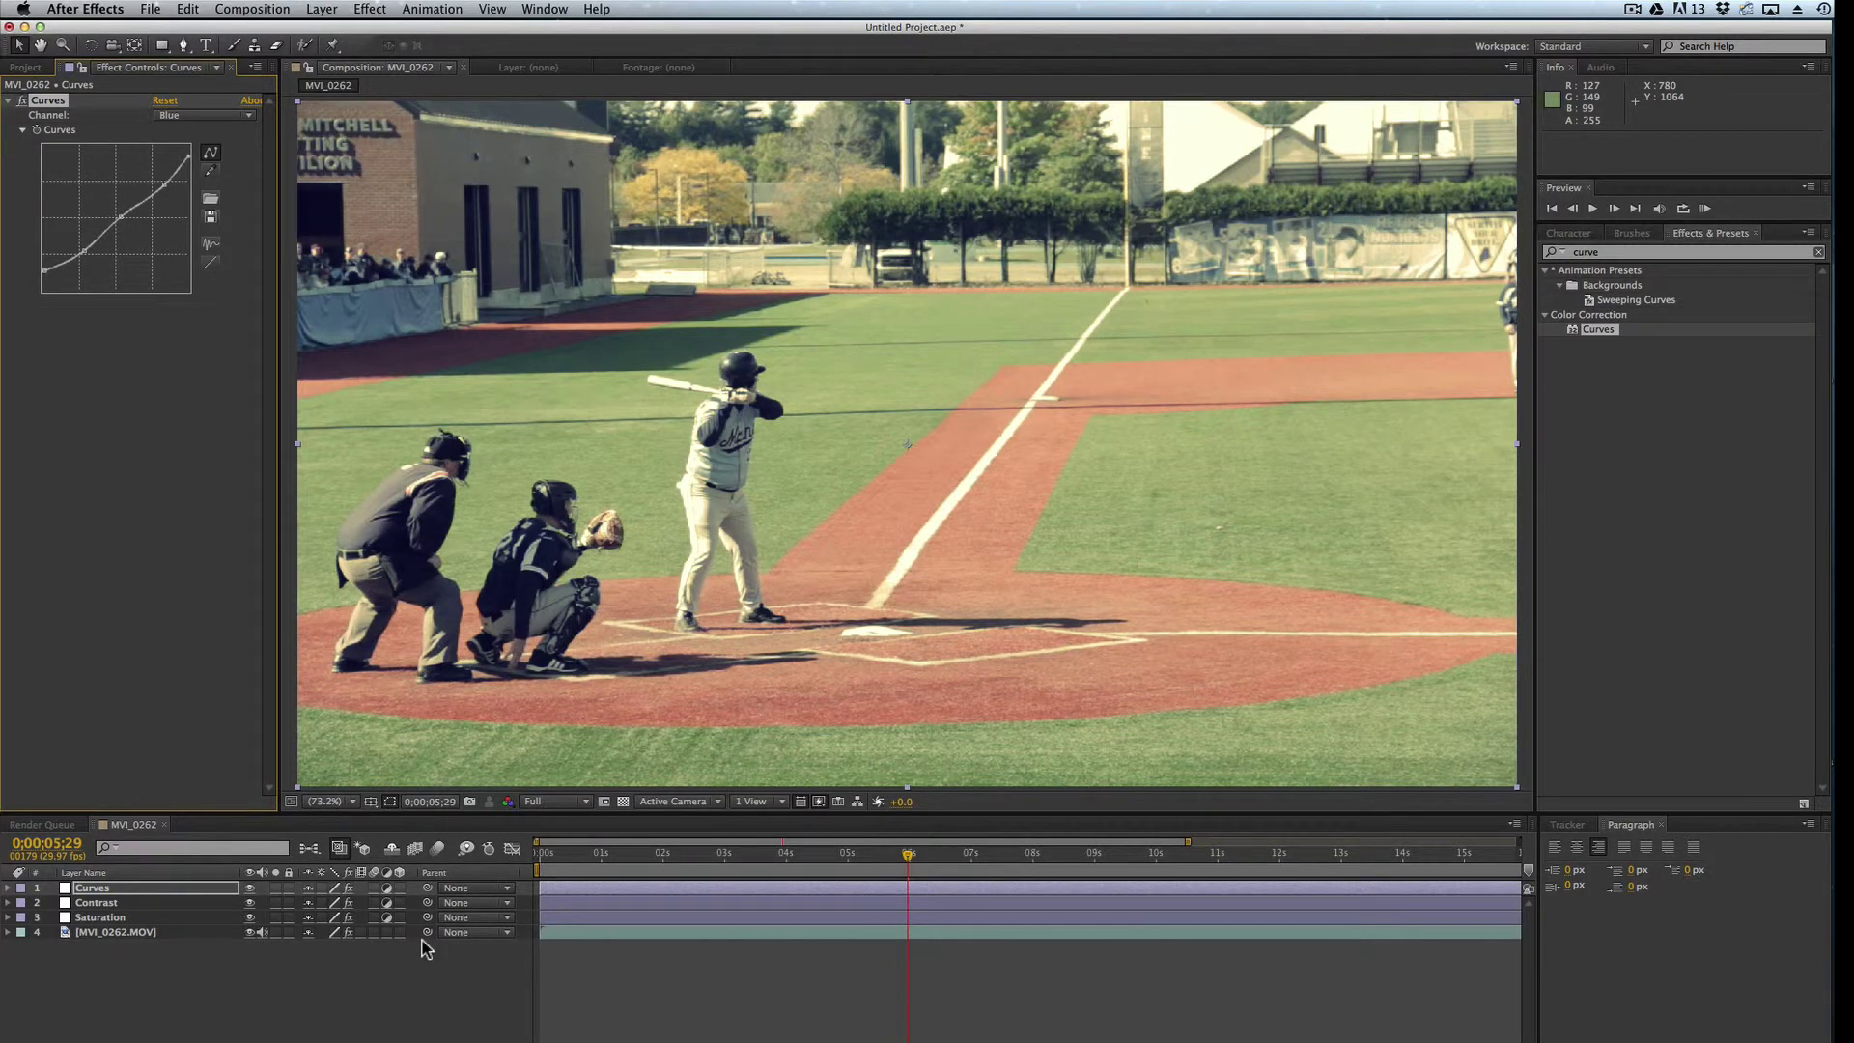
# Add a fourth adjustment layer above the Curves layer and name it Blur
pyautogui.rightClick(393, 964)
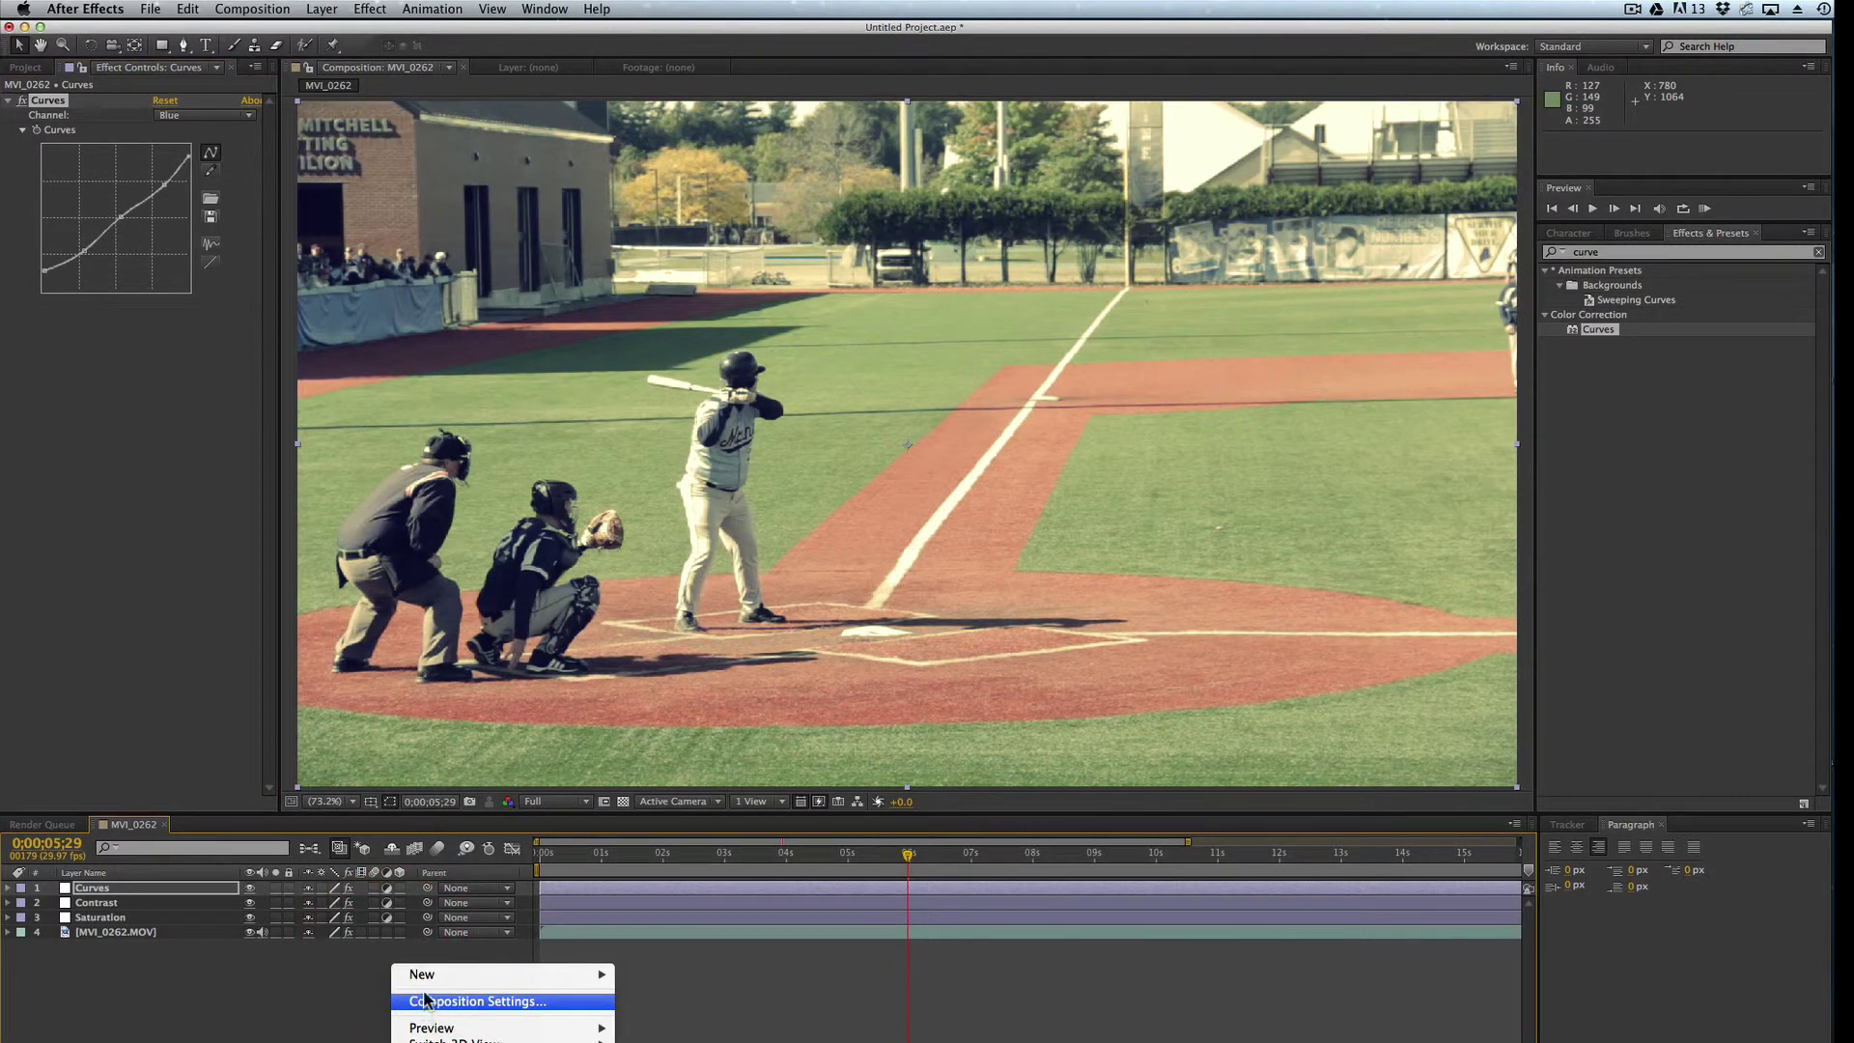
pyautogui.moveTo(427, 977)
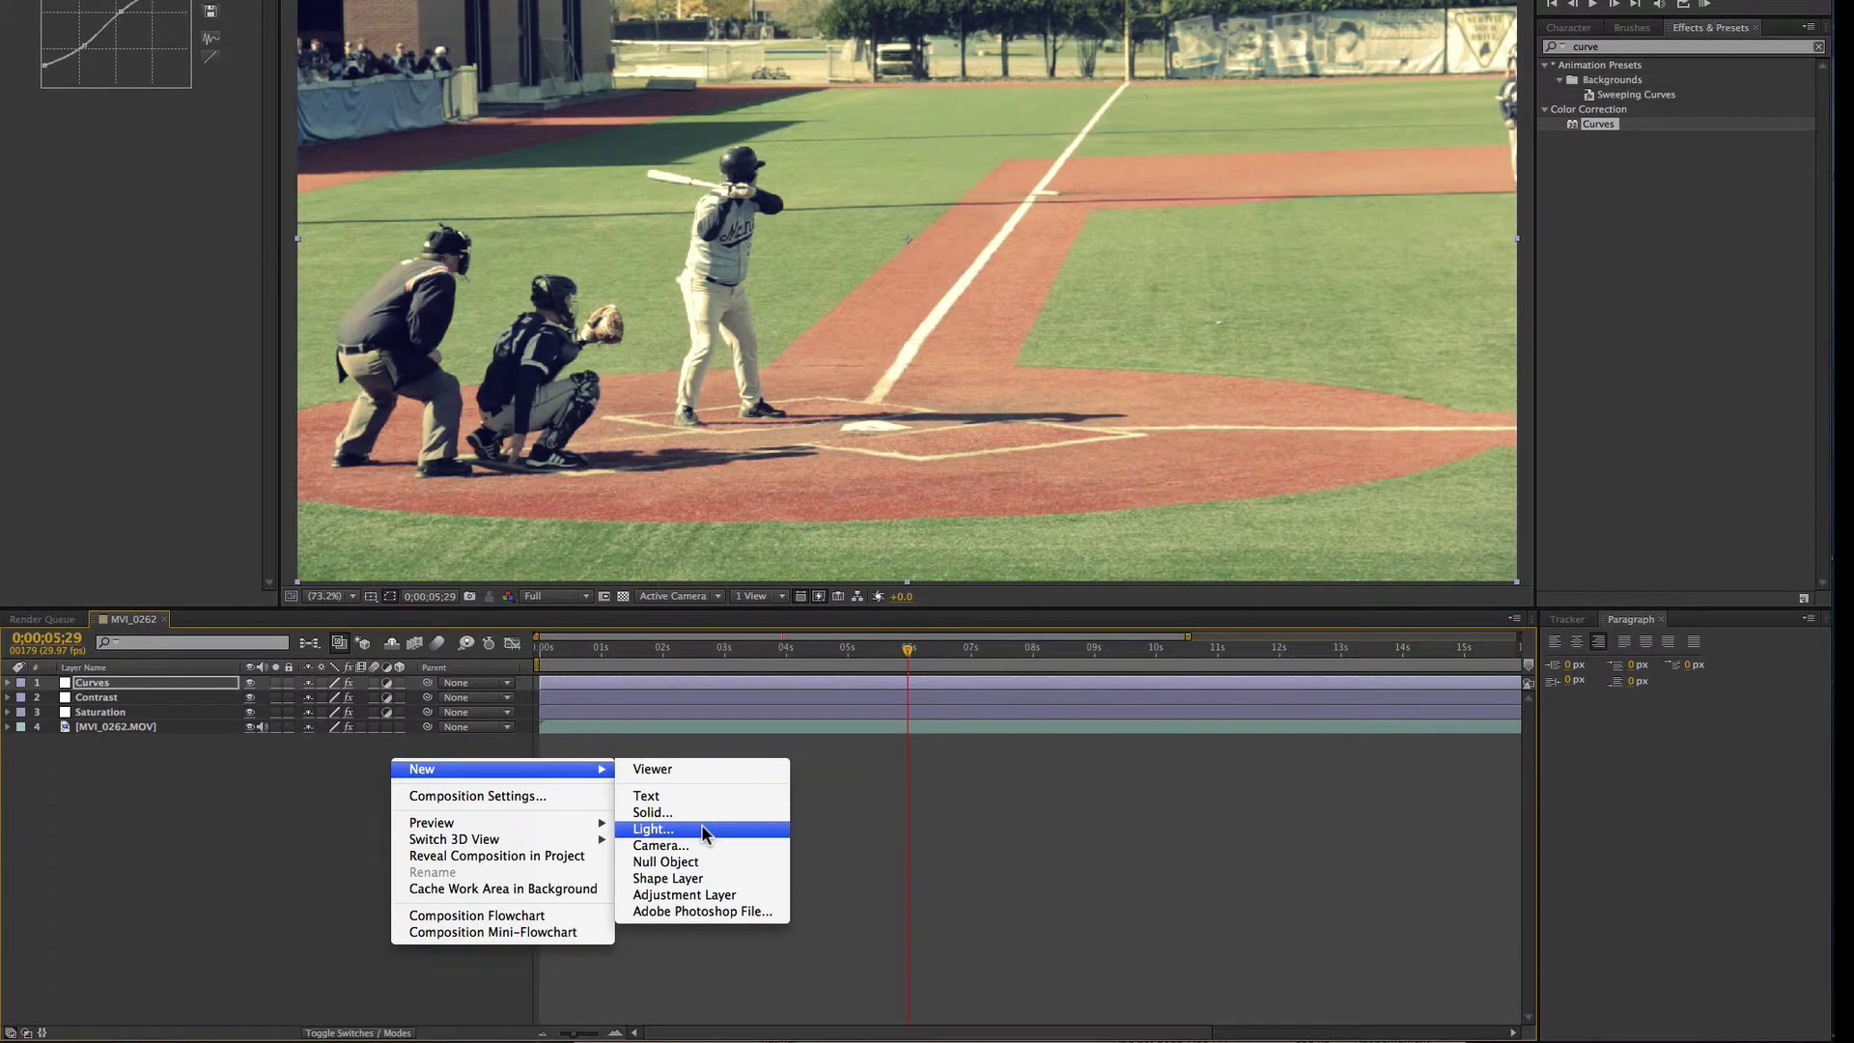
pyautogui.click(725, 897)
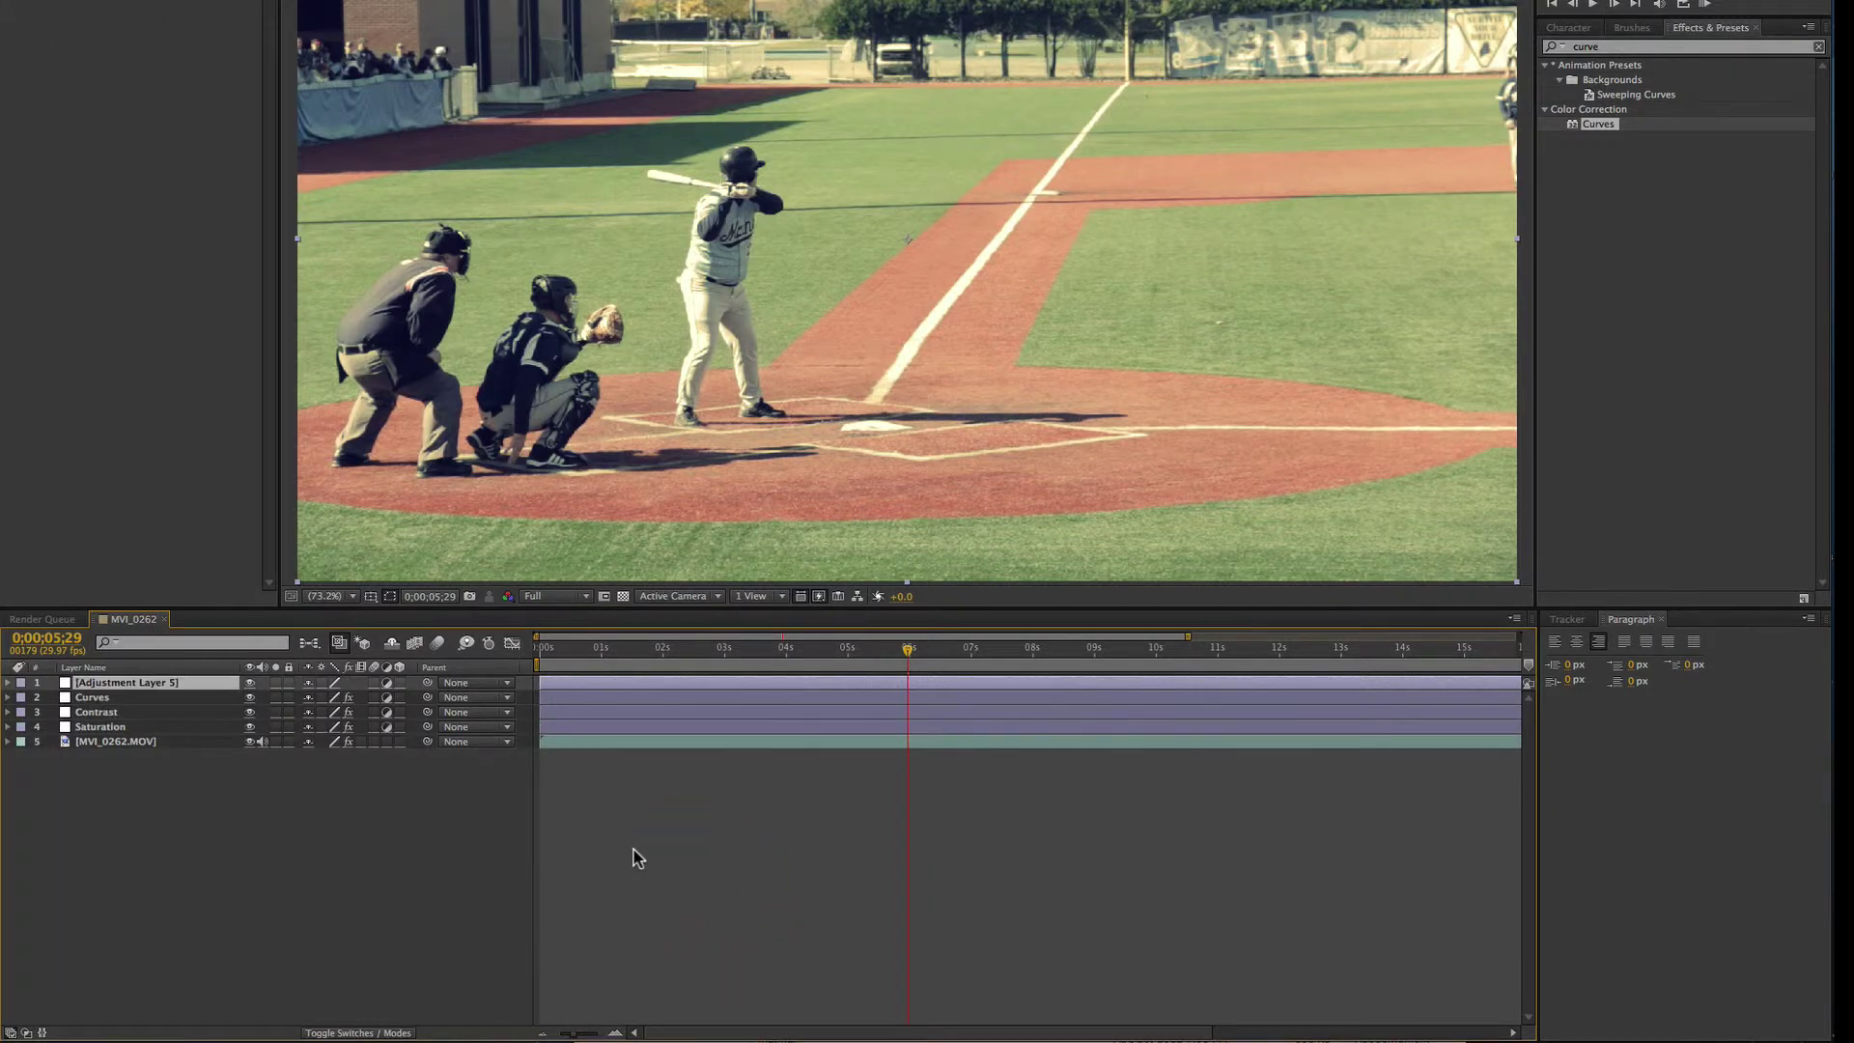
pyautogui.press('Return')
pyautogui.write('Blur')
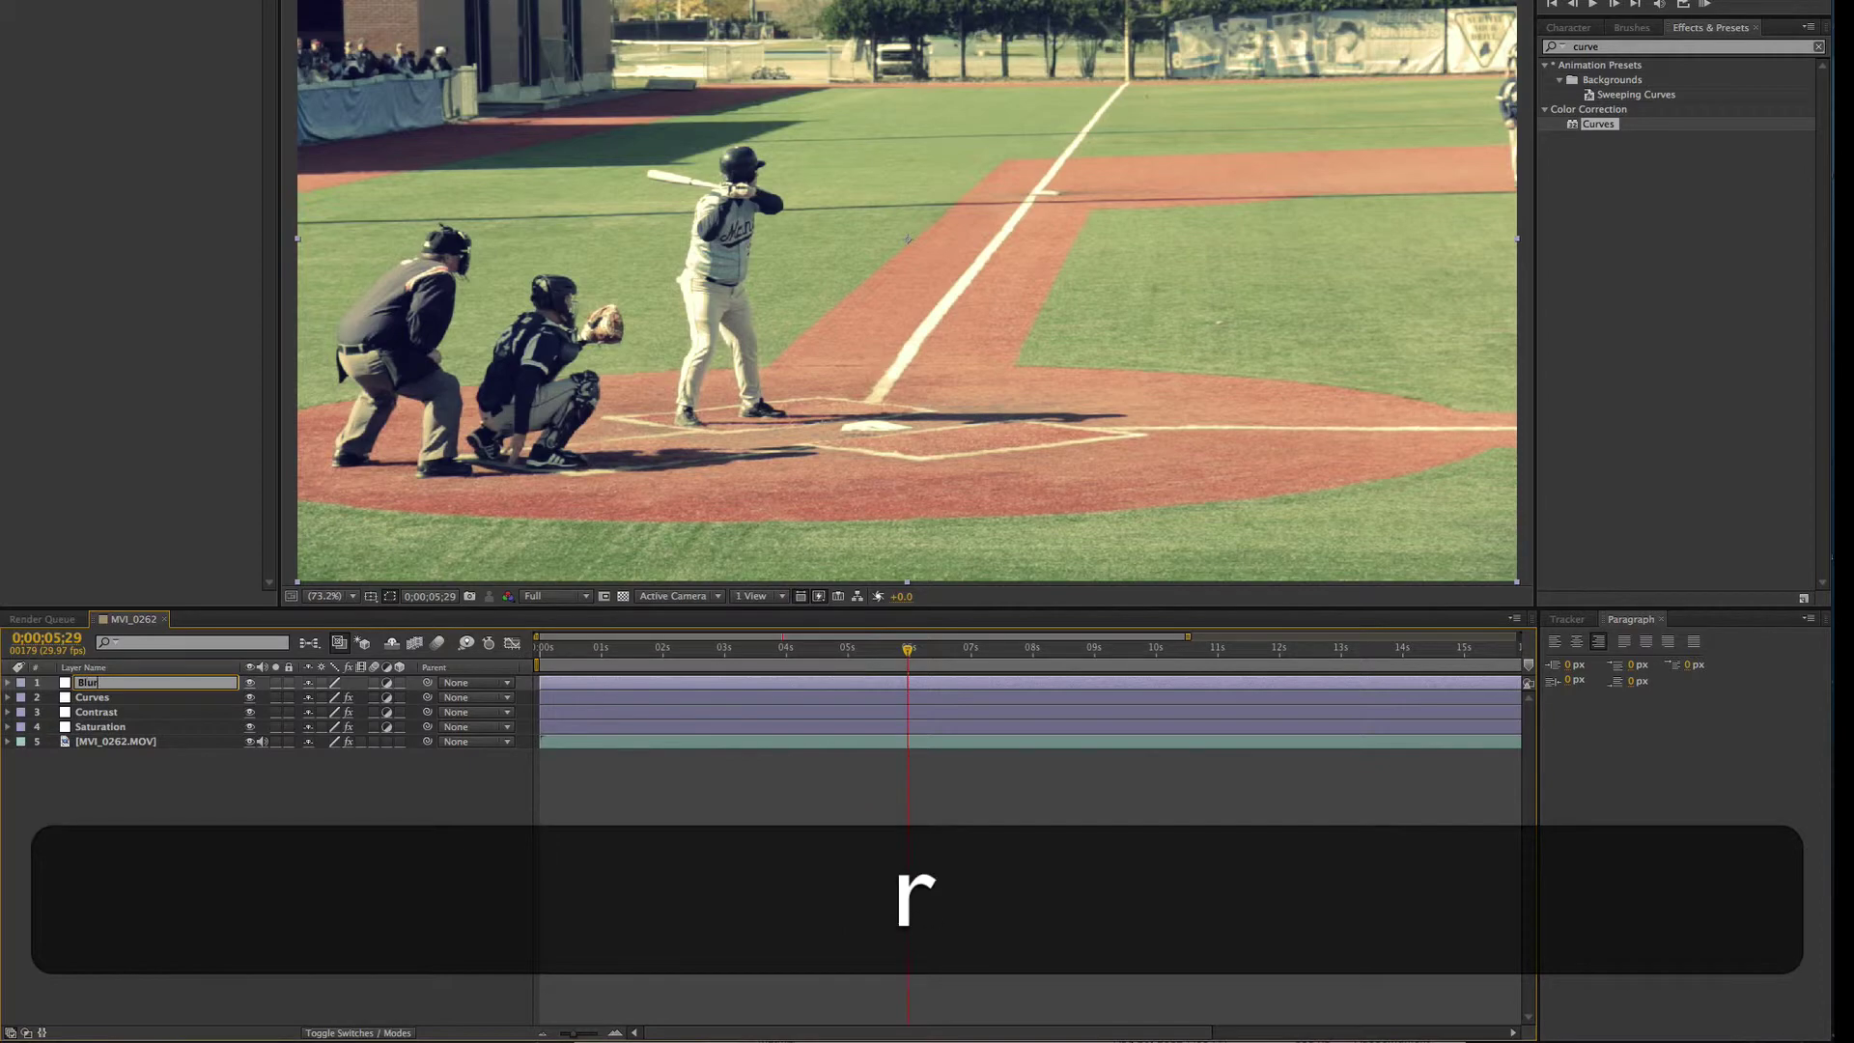
pyautogui.press('Return')
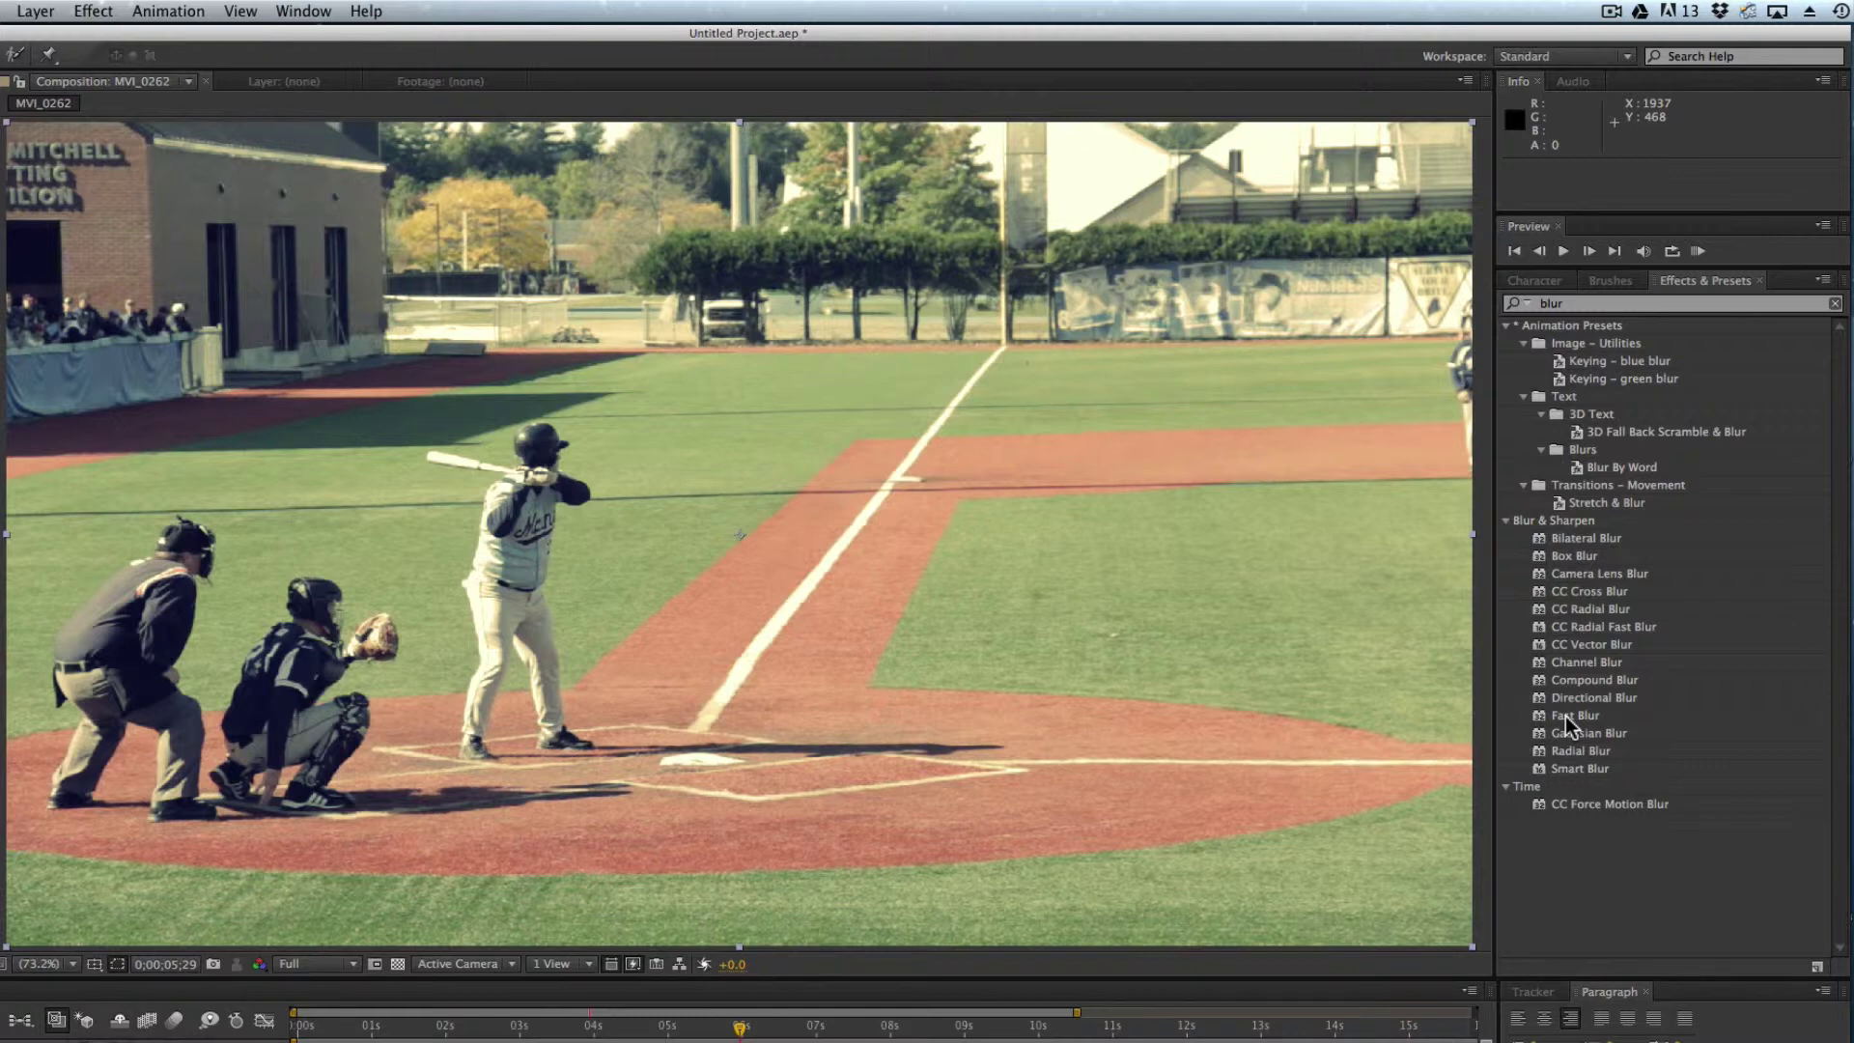
# Apply the Fast Blur effect from the "blur" search results to the Blur layer and set its Blurriness to 17.0
pyautogui.moveTo(1566, 716); pyautogui.dragTo(1294, 1042)
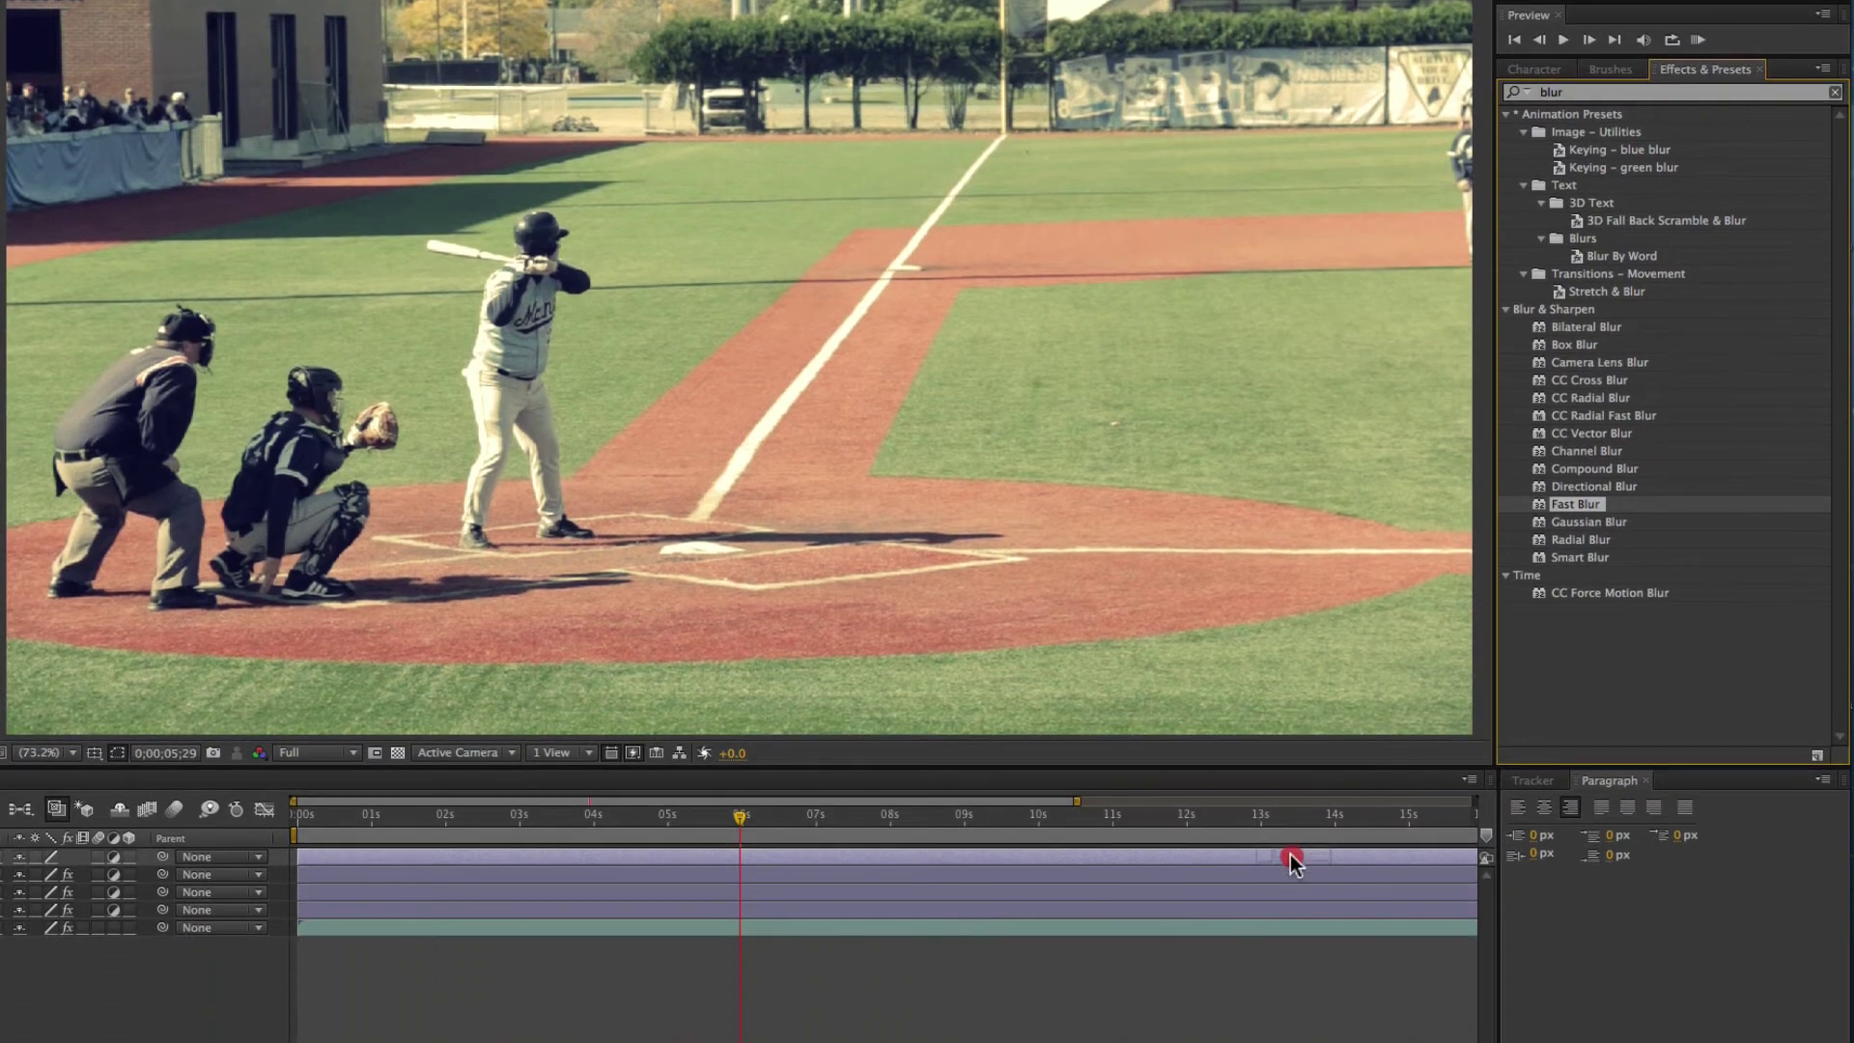
pyautogui.moveTo(1294, 862); pyautogui.dragTo(1291, 858)
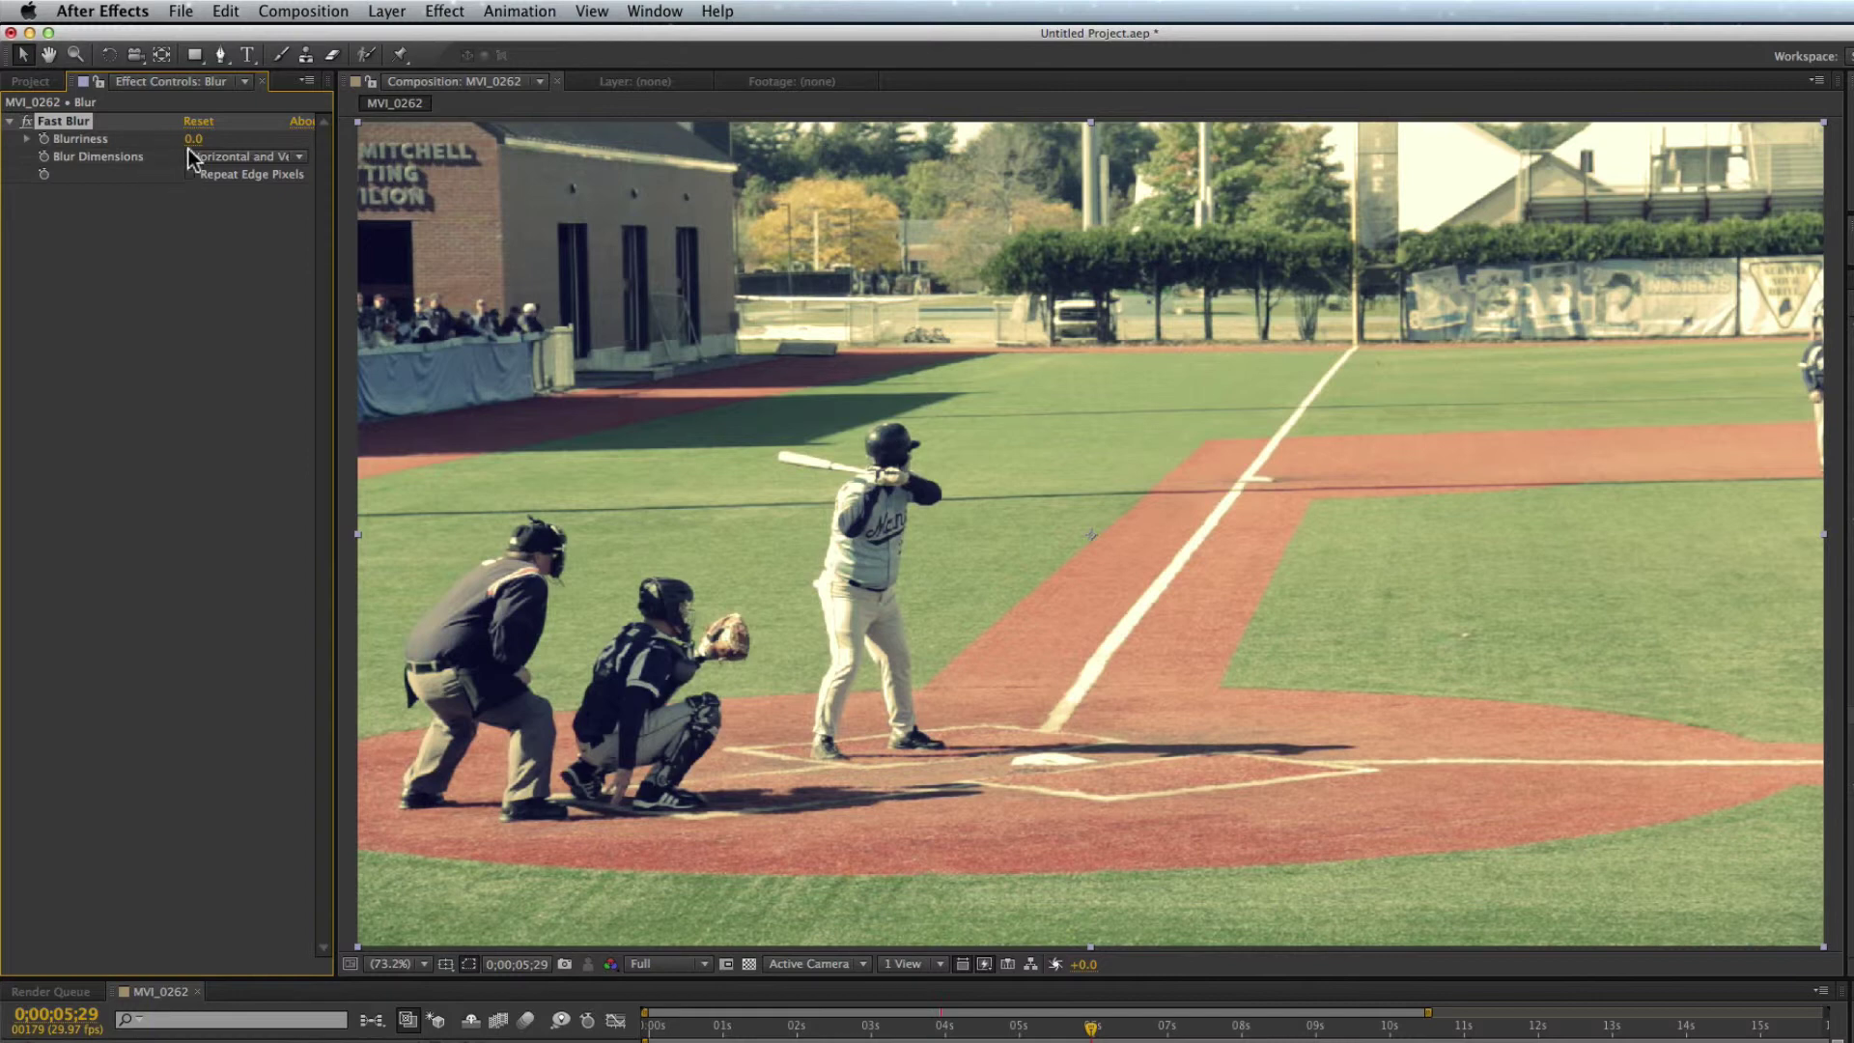
pyautogui.click(194, 157)
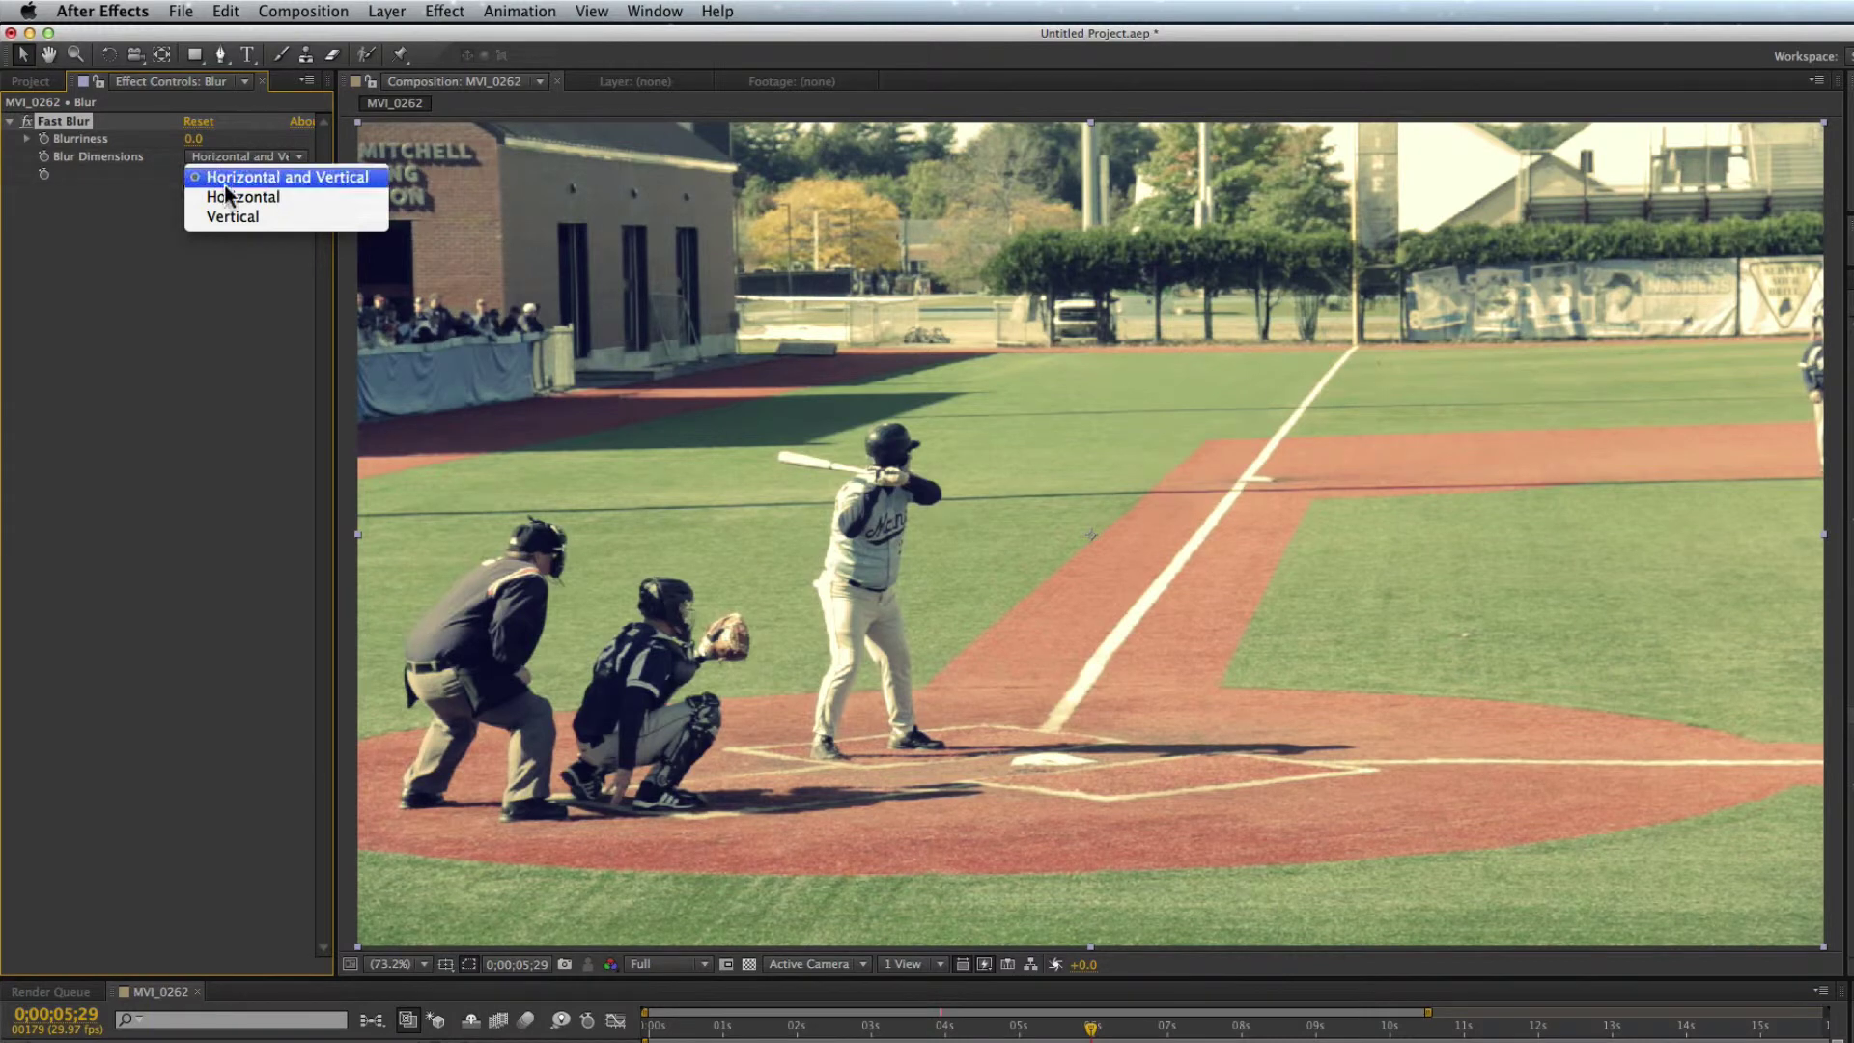
pyautogui.click(127, 224)
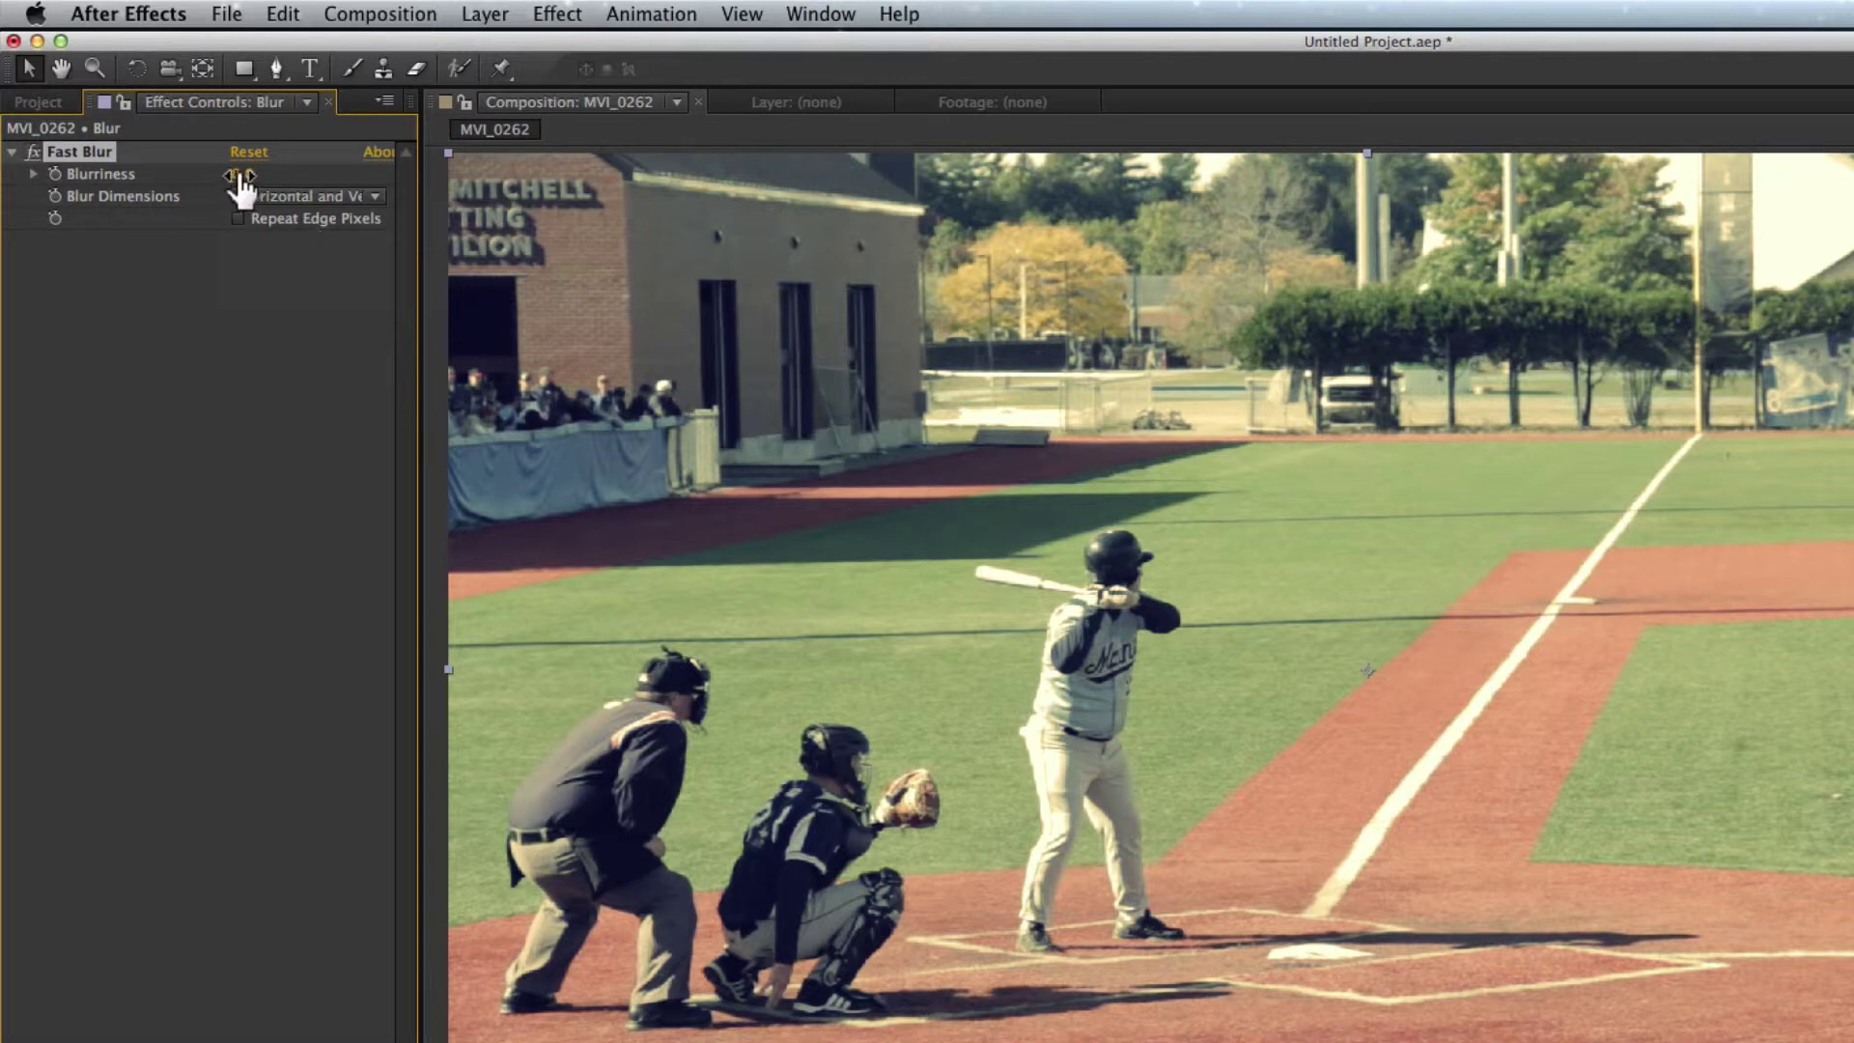
pyautogui.moveTo(244, 175); pyautogui.dragTo(264, 174)
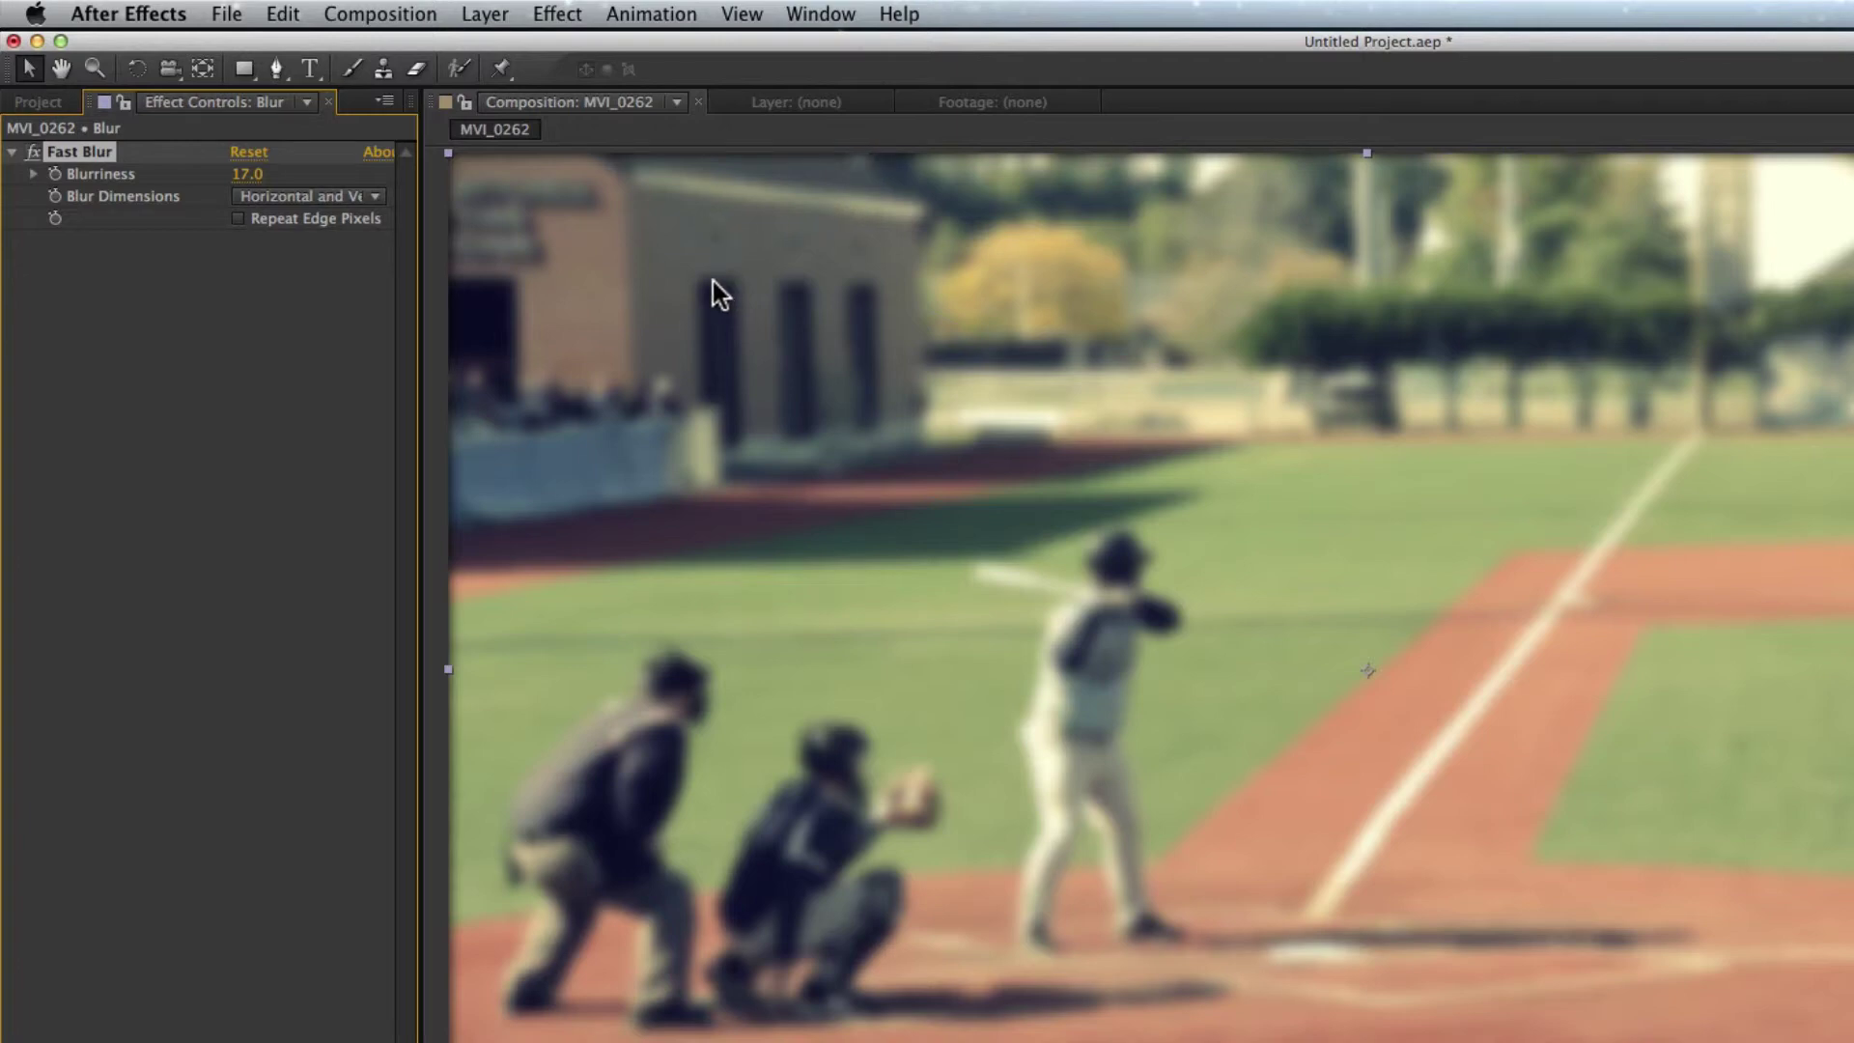
# Turn on Repeat Edge Pixels for the Fast Blur effect to clean up the frame's edges, and set its Blurriness to 7.0
pyautogui.press('h')
pyautogui.moveTo(708, 281); pyautogui.dragTo(1110, 541)
pyautogui.press('v')
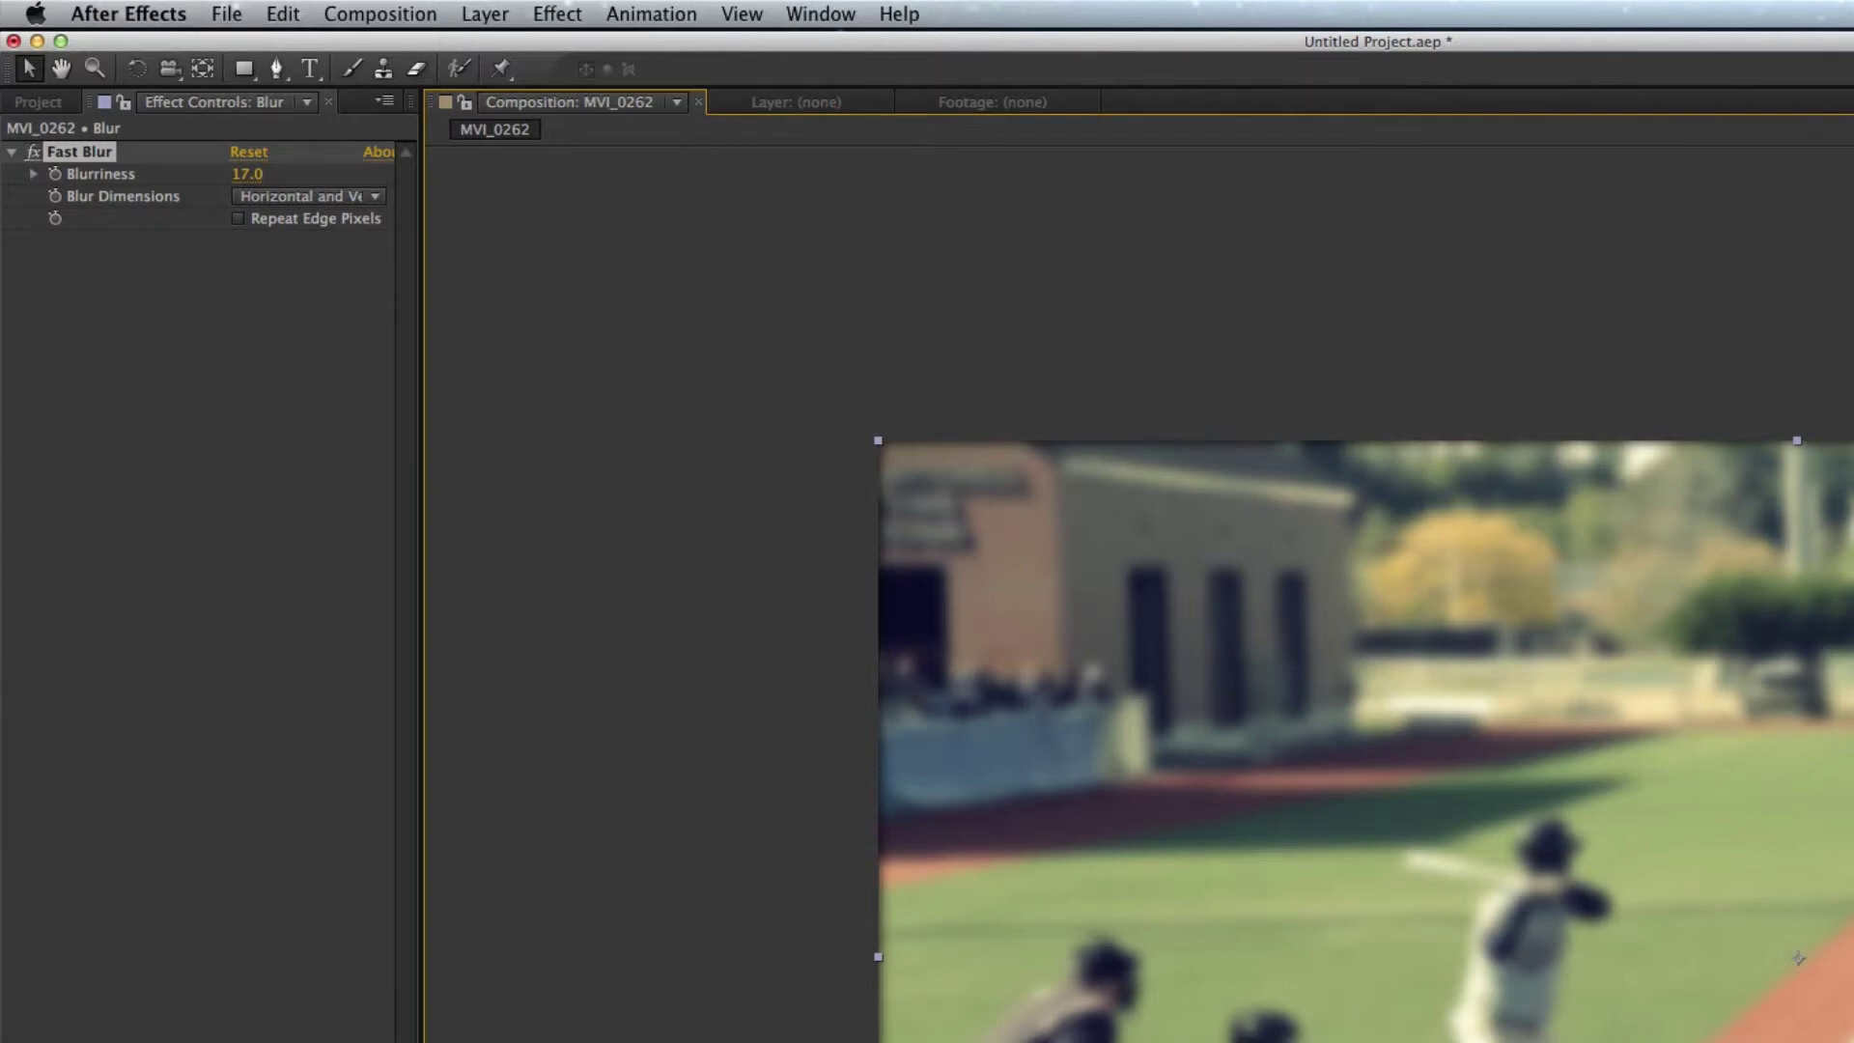
pyautogui.scroll(3, 1372, 668)
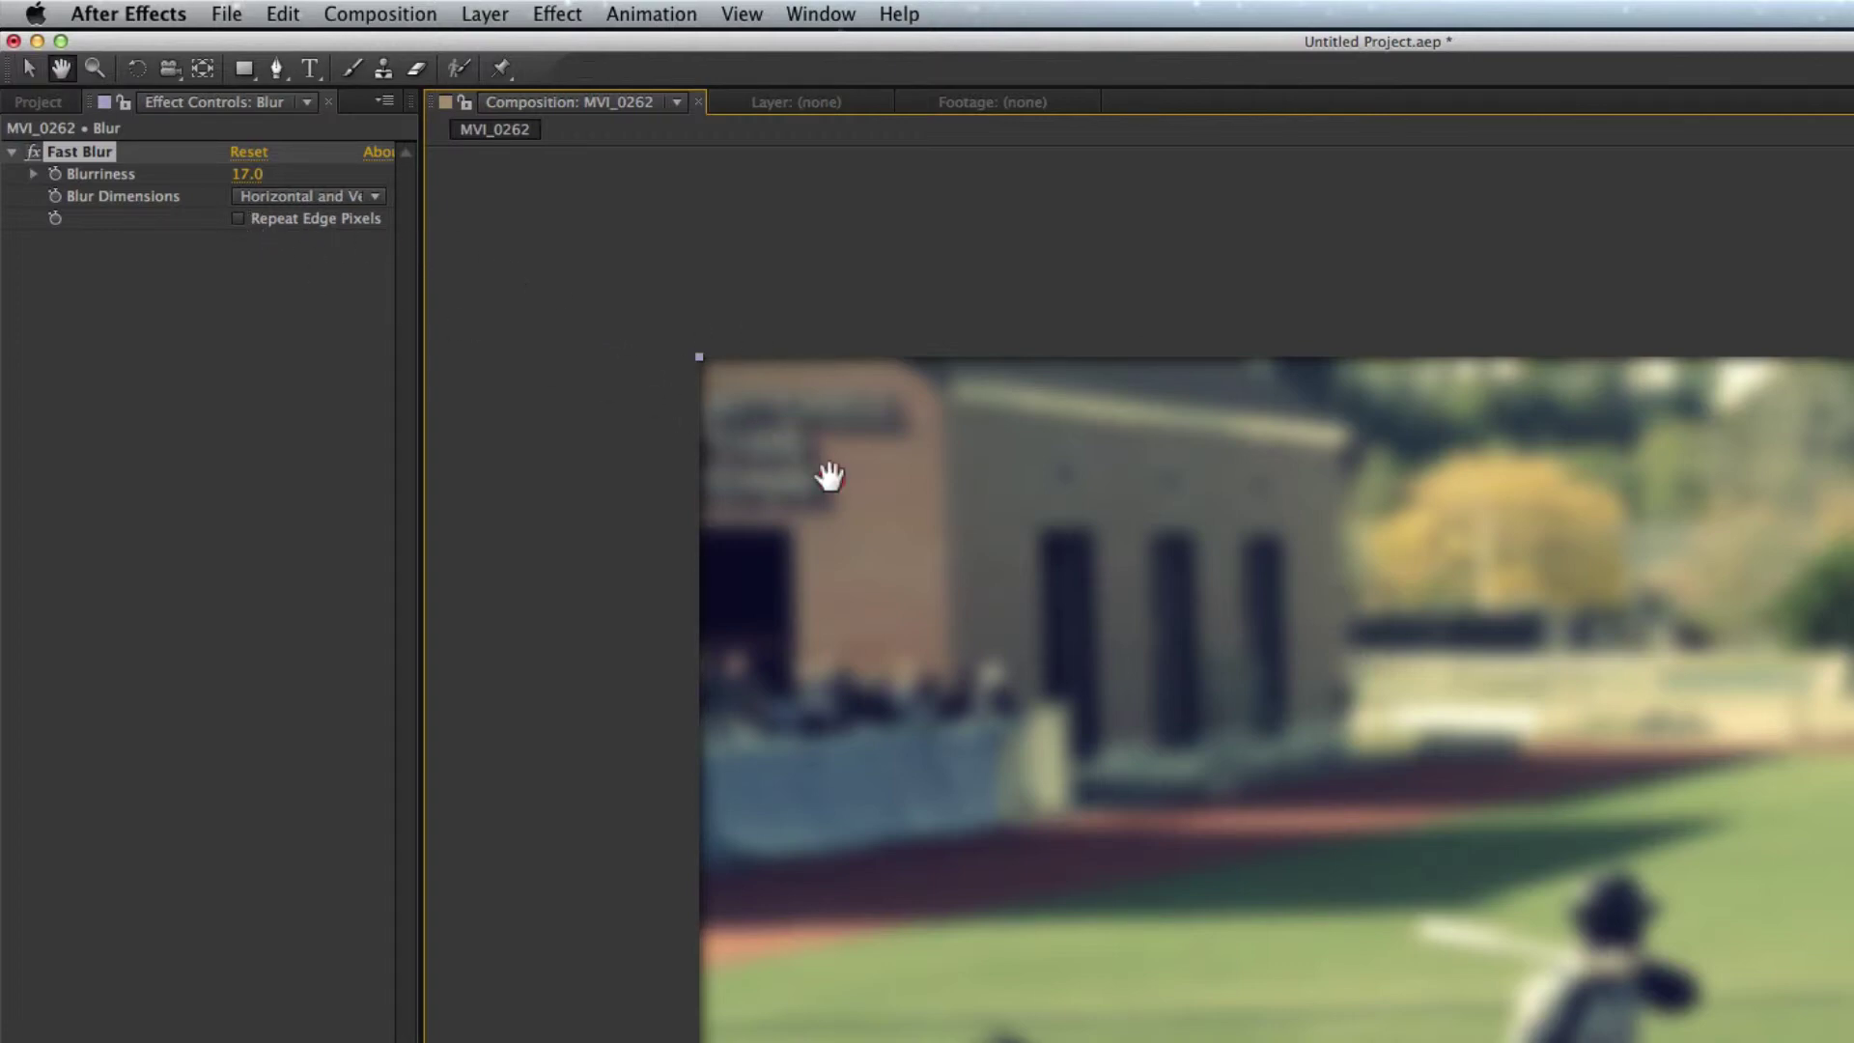
pyautogui.moveTo(827, 471); pyautogui.dragTo(608, 340)
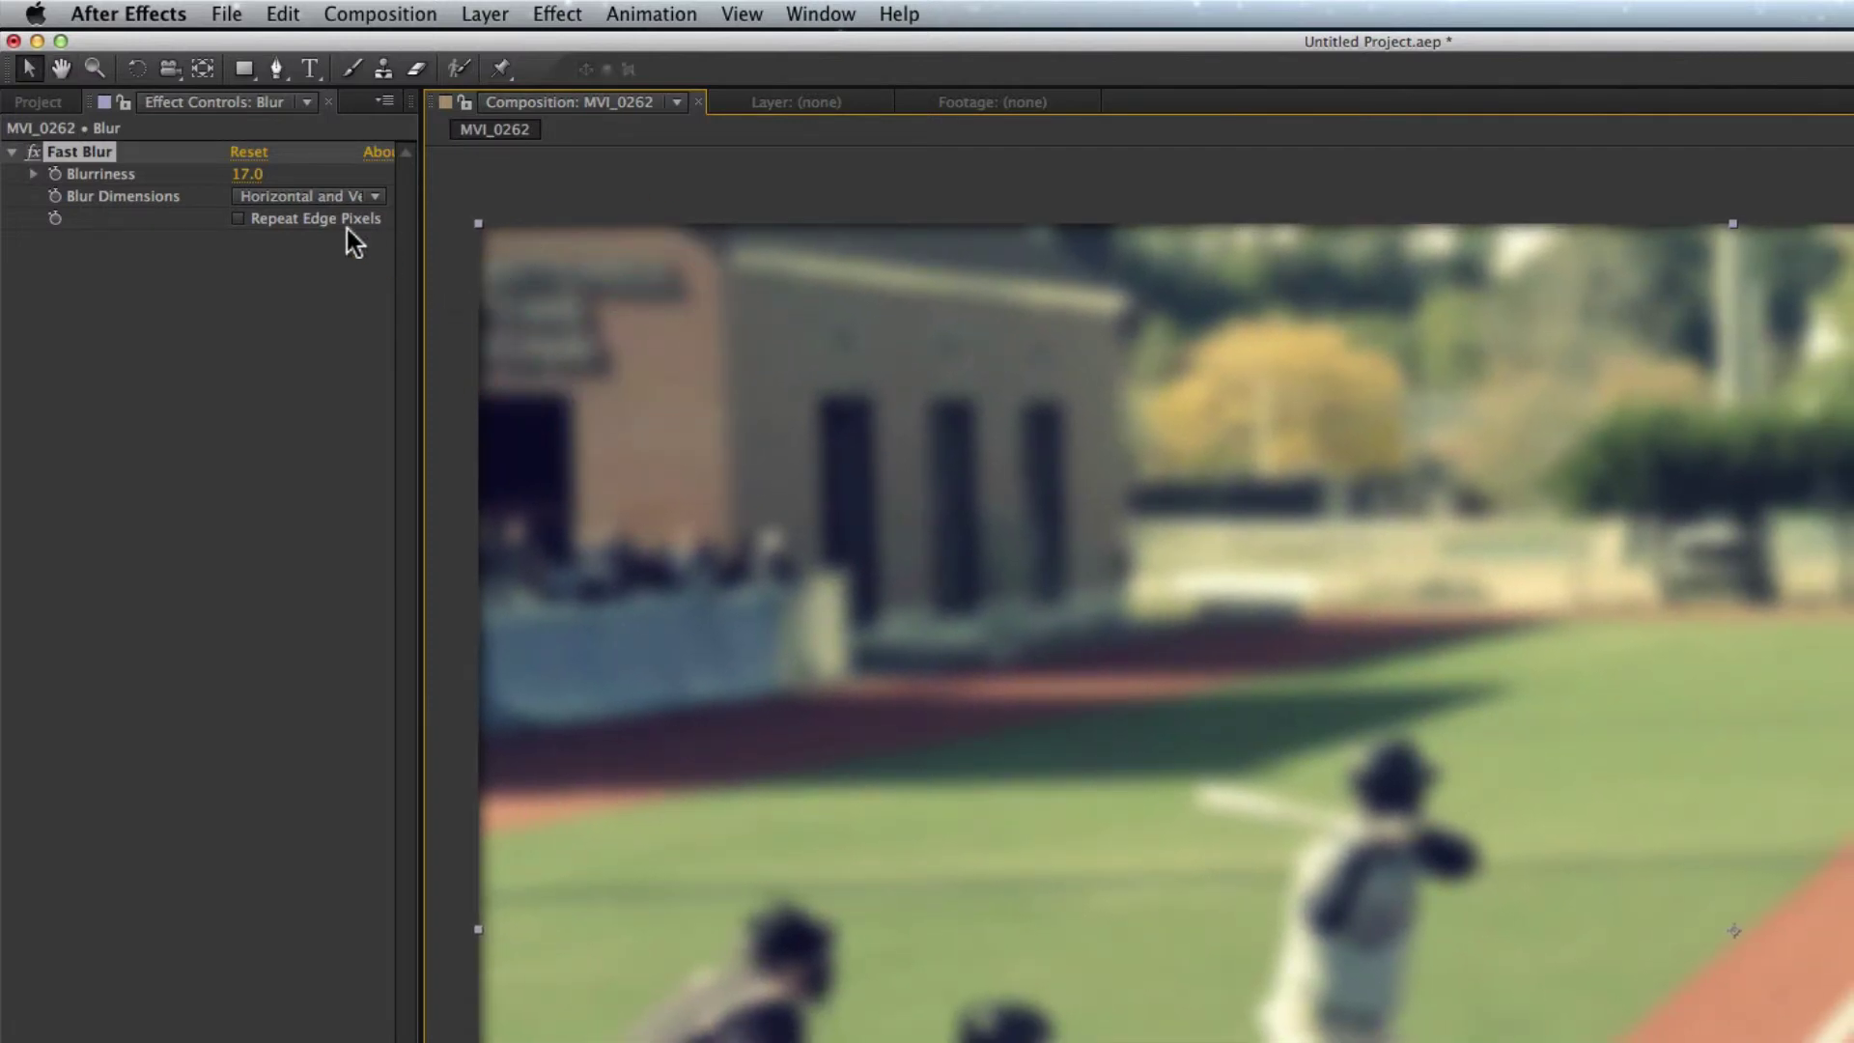
pyautogui.click(239, 218)
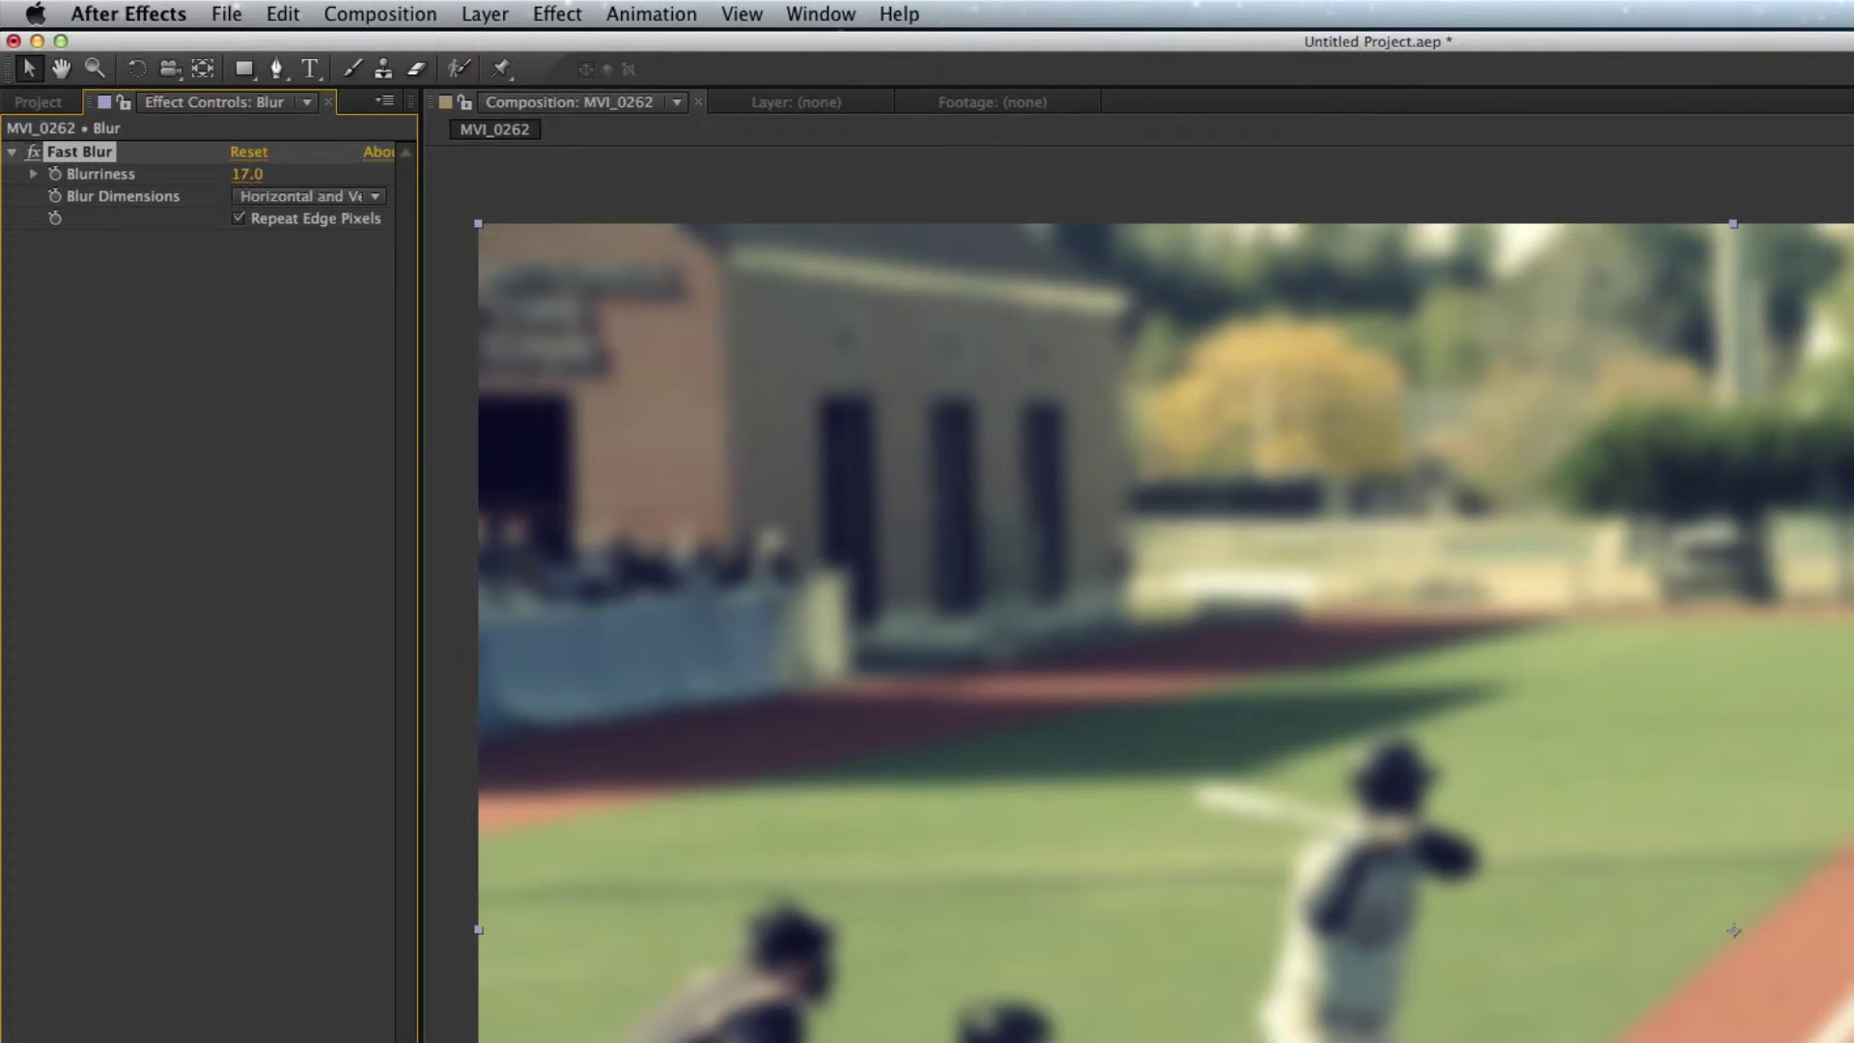
pyautogui.click(1733, 930)
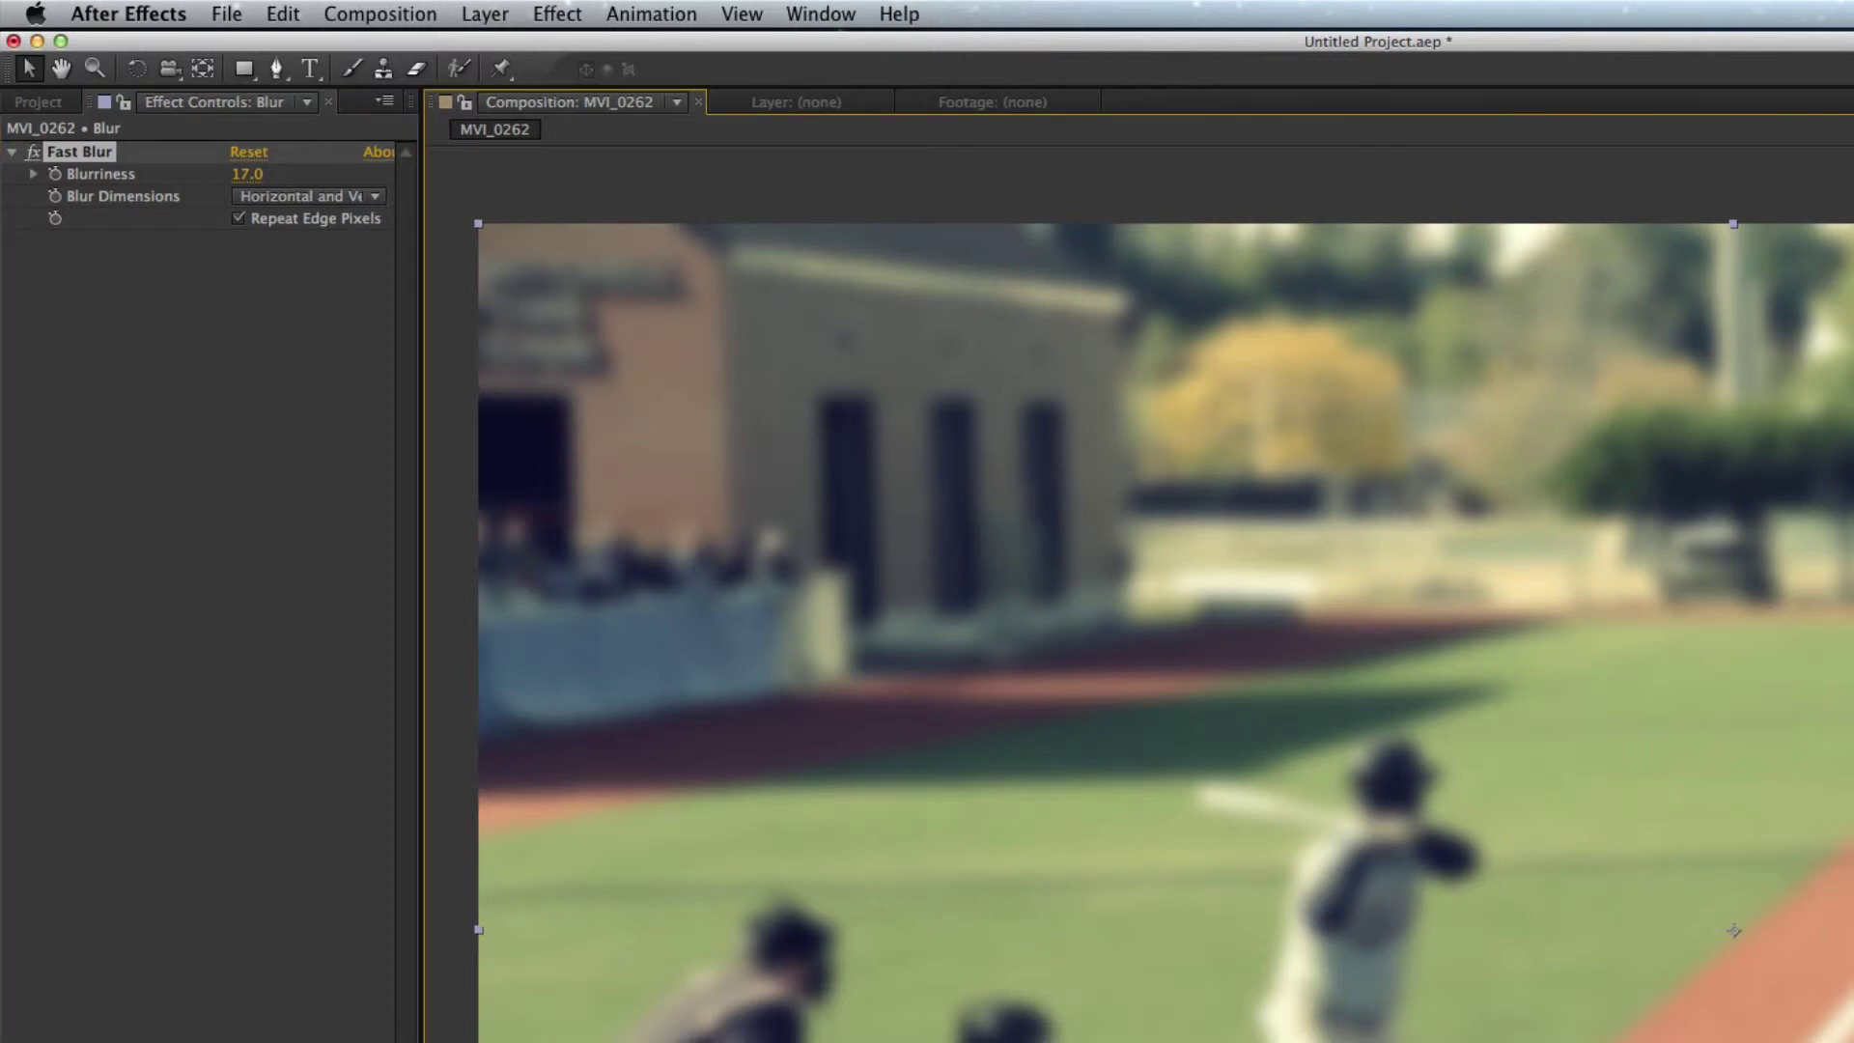
pyautogui.click(577, 1041)
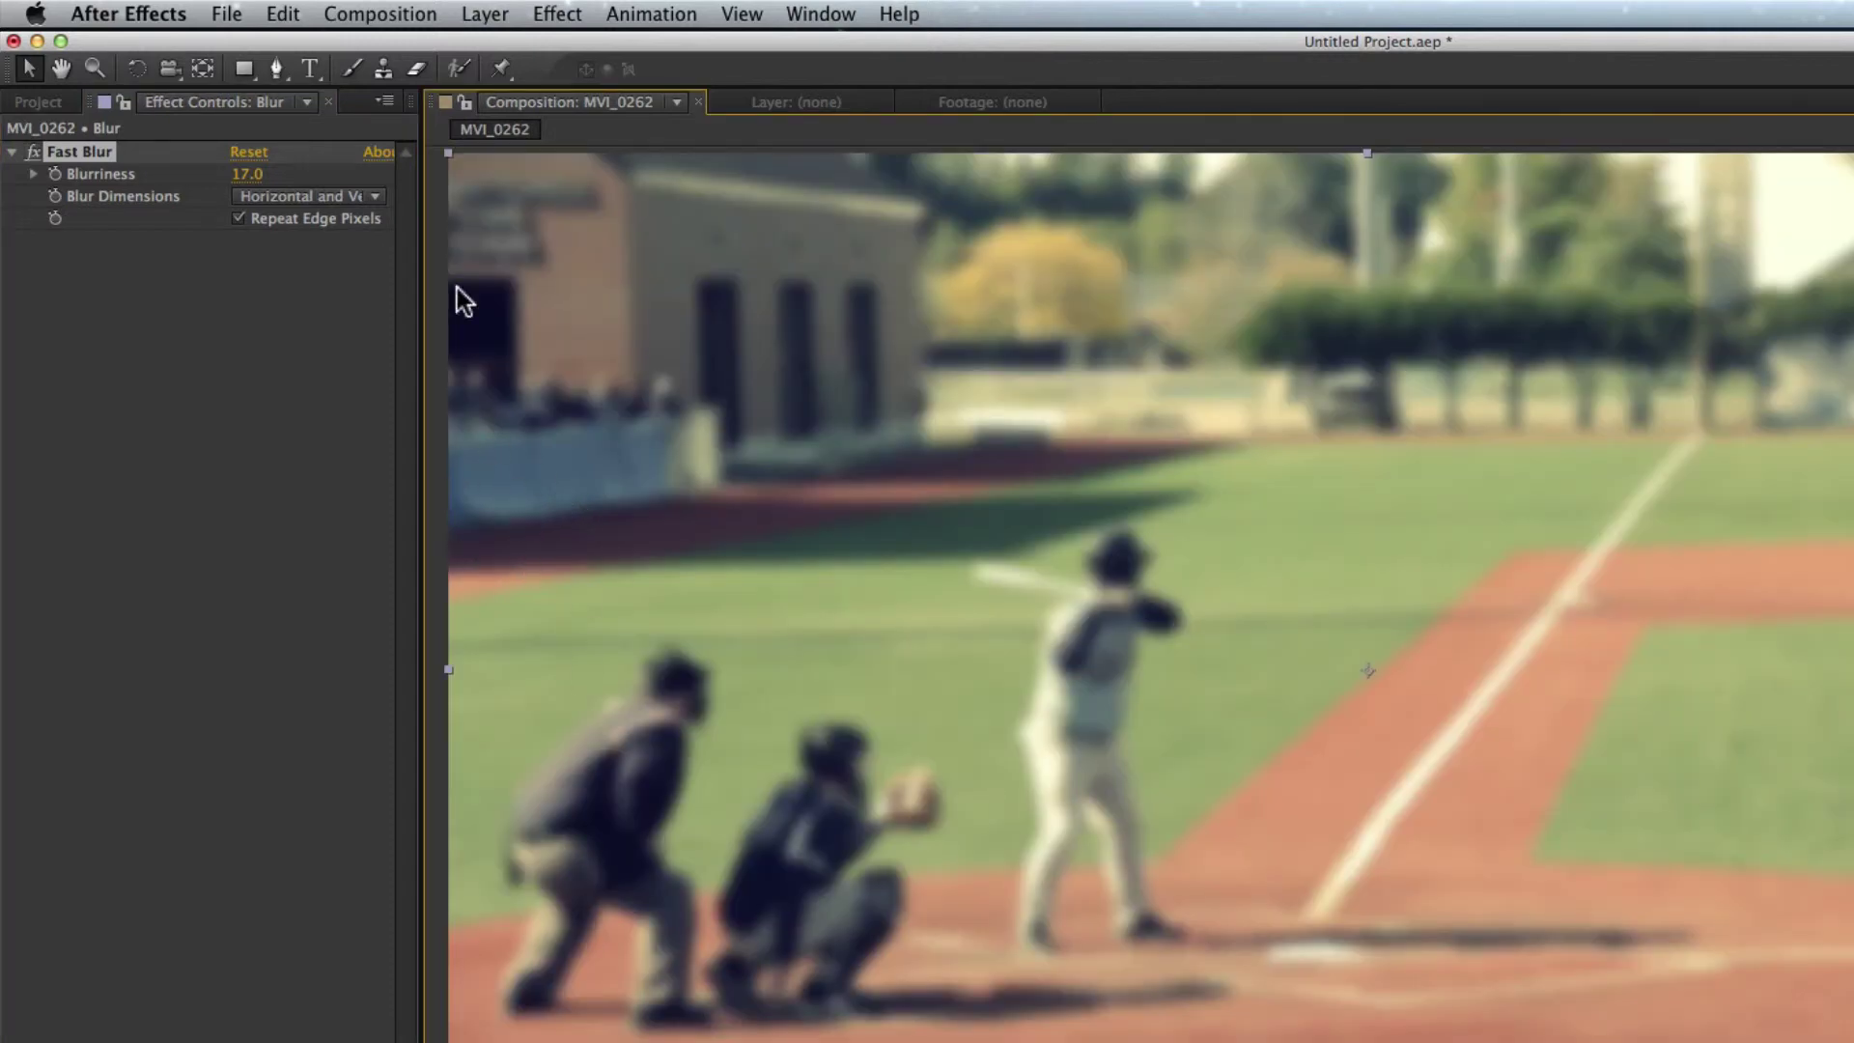
pyautogui.moveTo(245, 175); pyautogui.dragTo(236, 178)
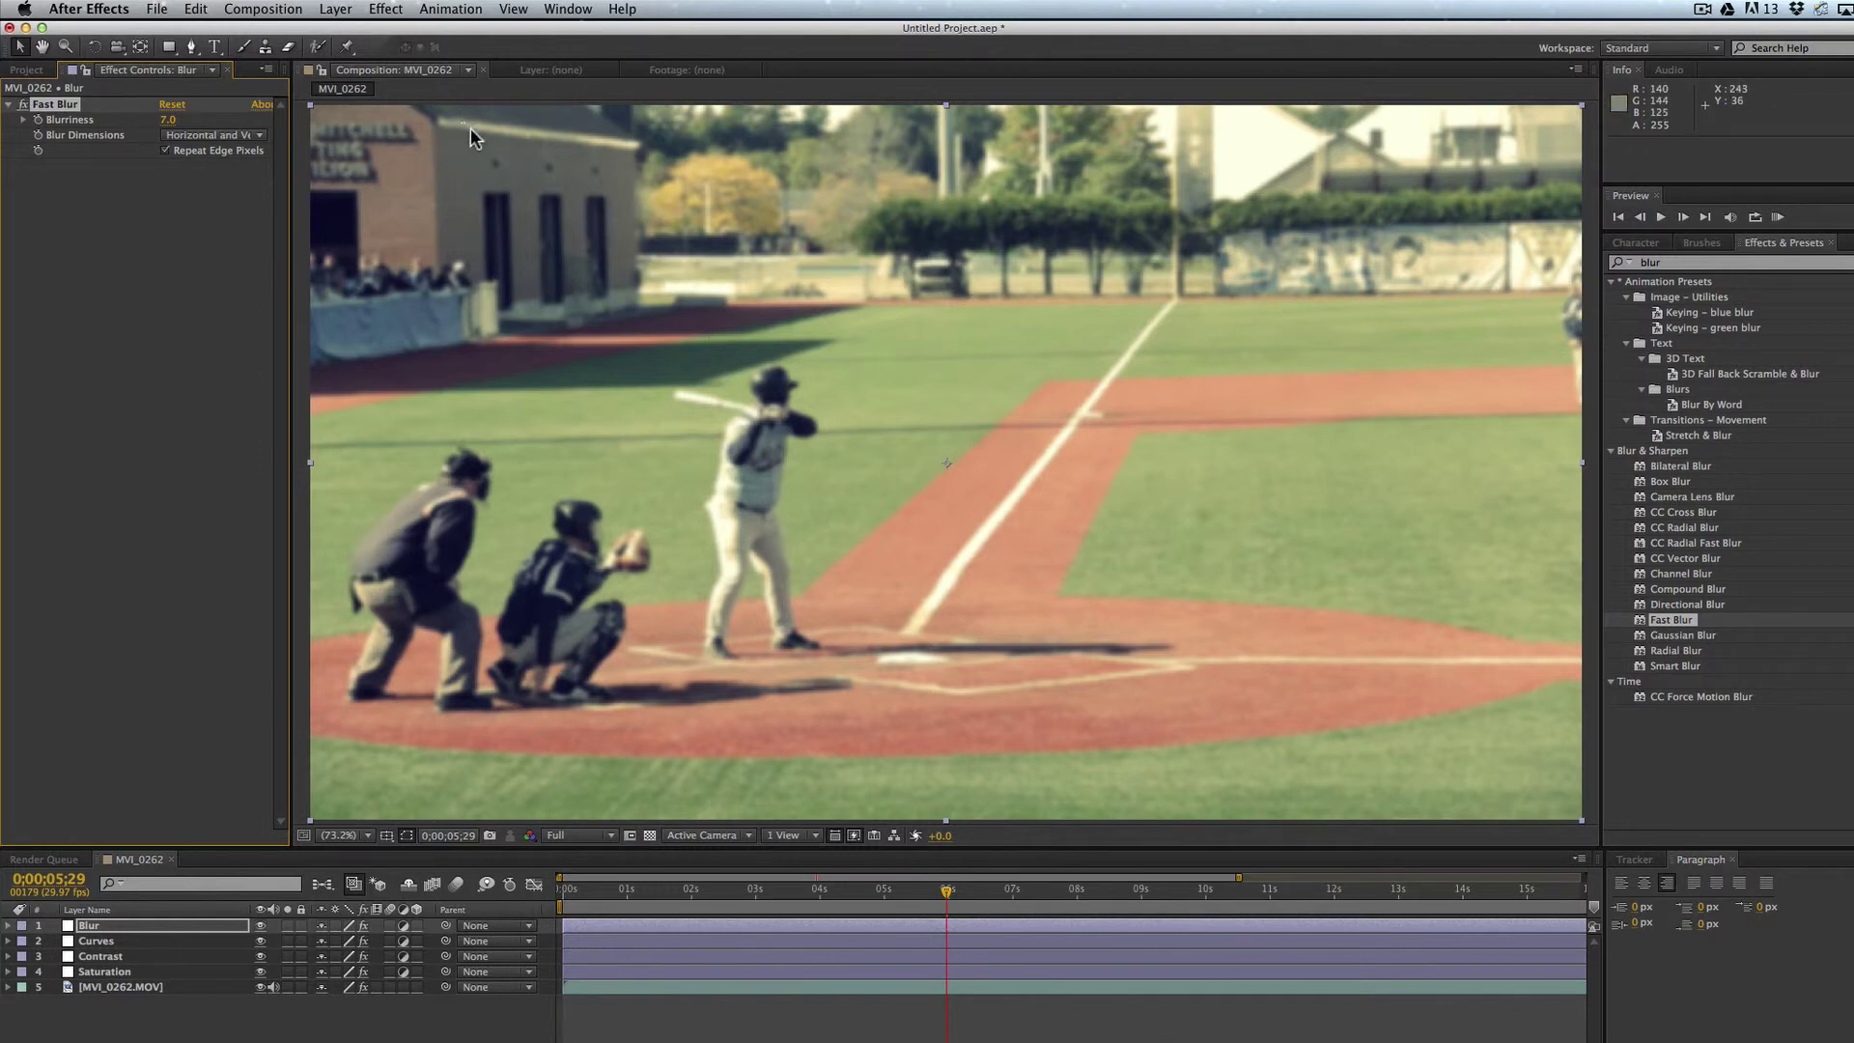
# Draw a closed four-point oval mask around the infield on the Blur layer with the Pen tool, and refine its curve handles
pyautogui.click(191, 47)
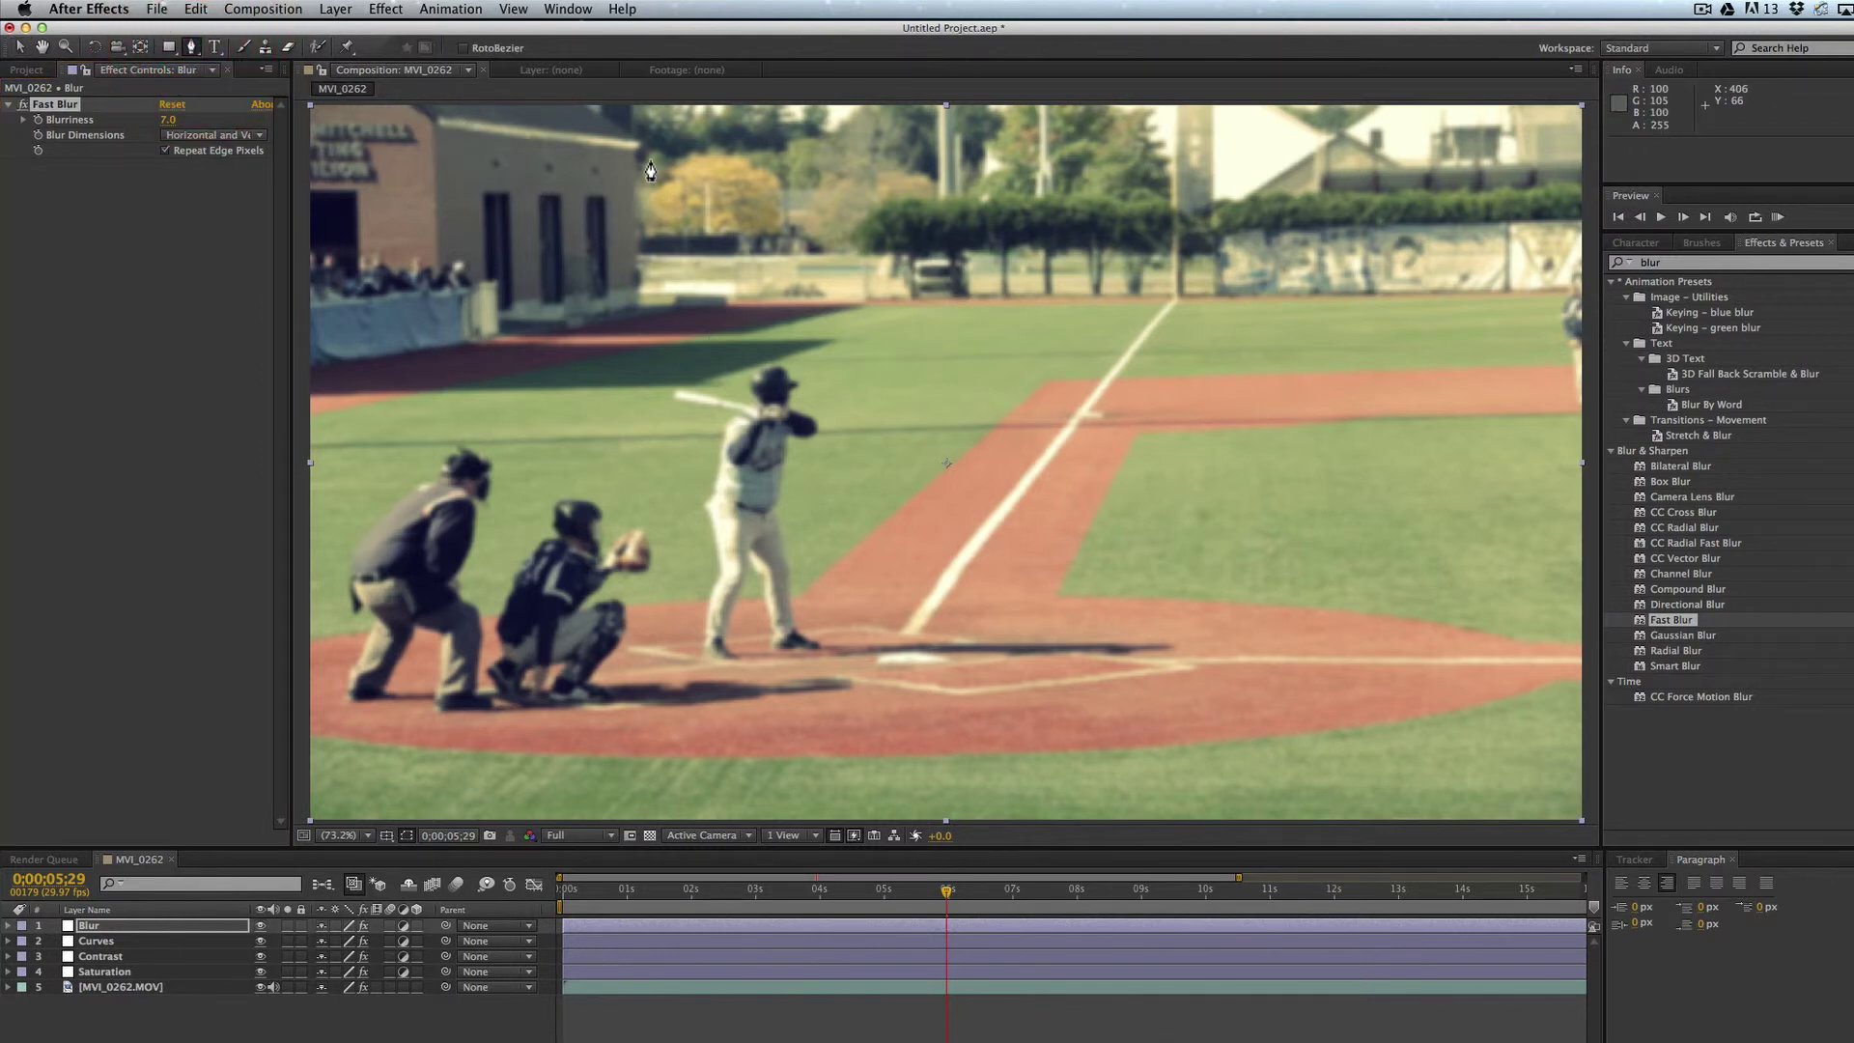
pyautogui.click(946, 130)
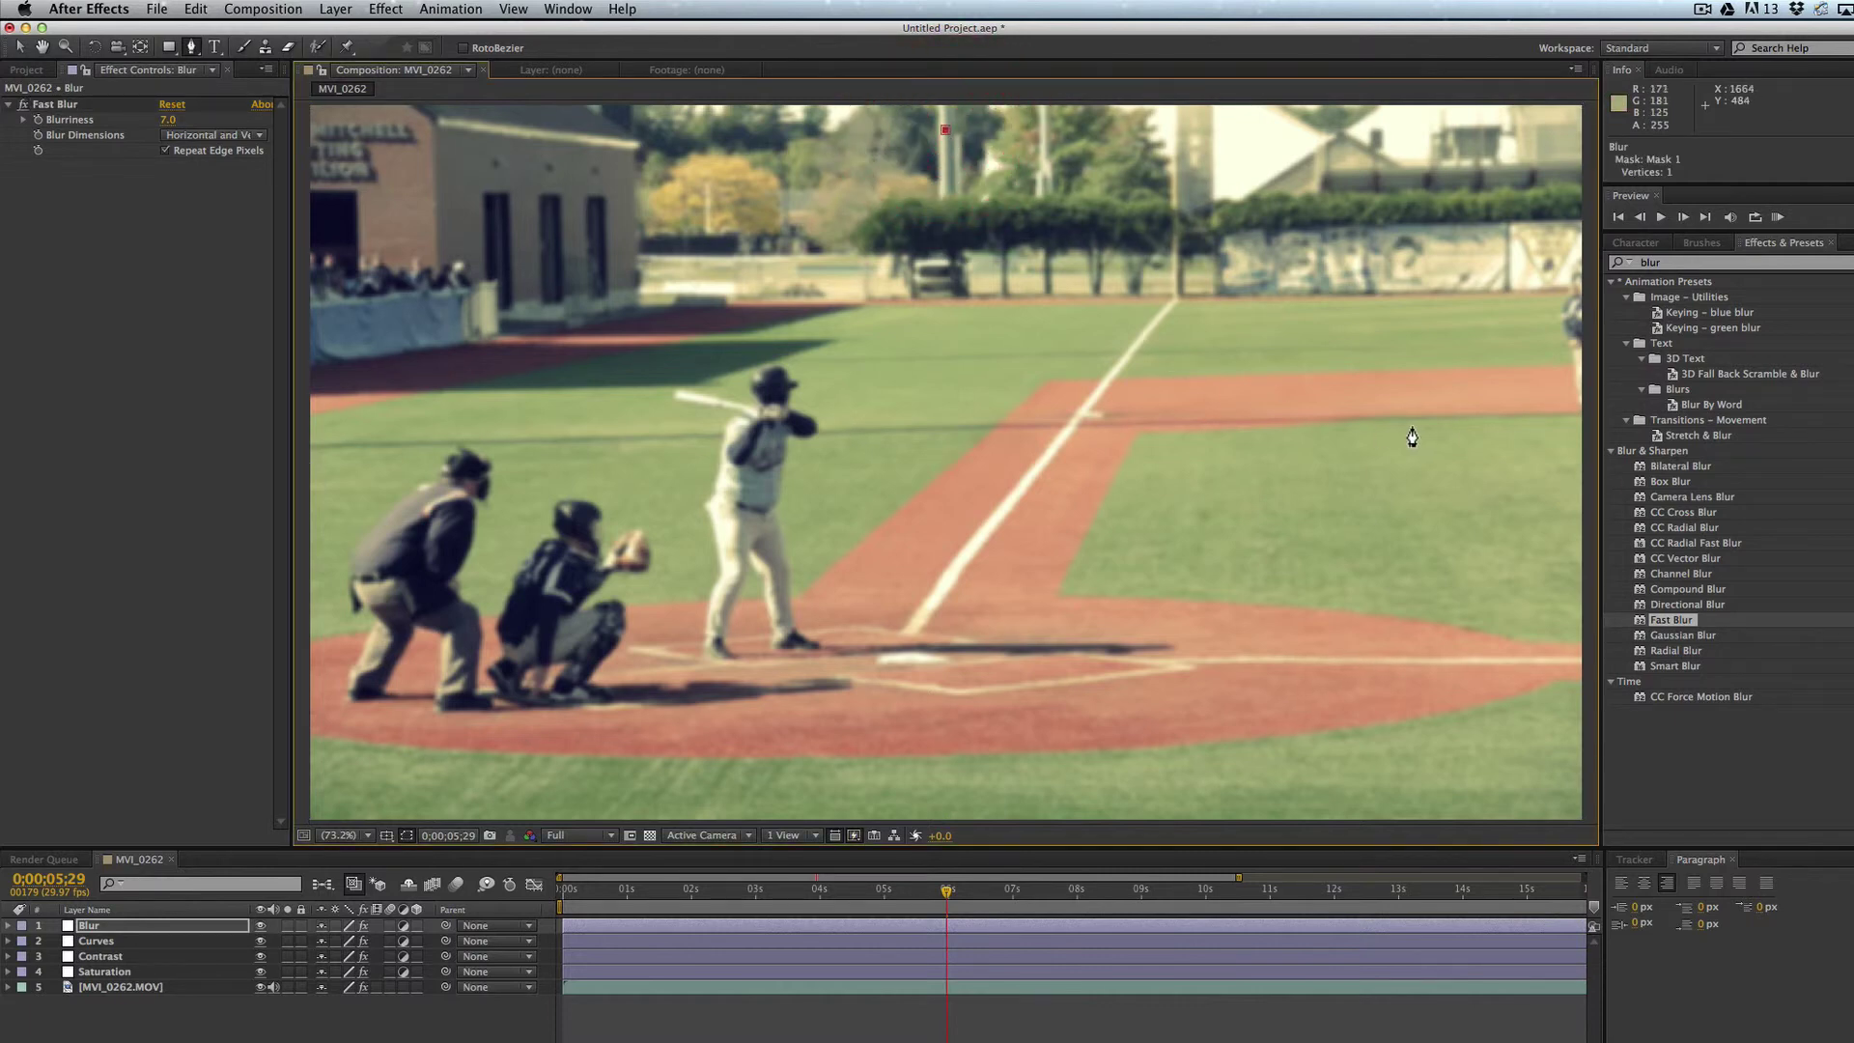
pyautogui.moveTo(1463, 468); pyautogui.dragTo(1460, 645)
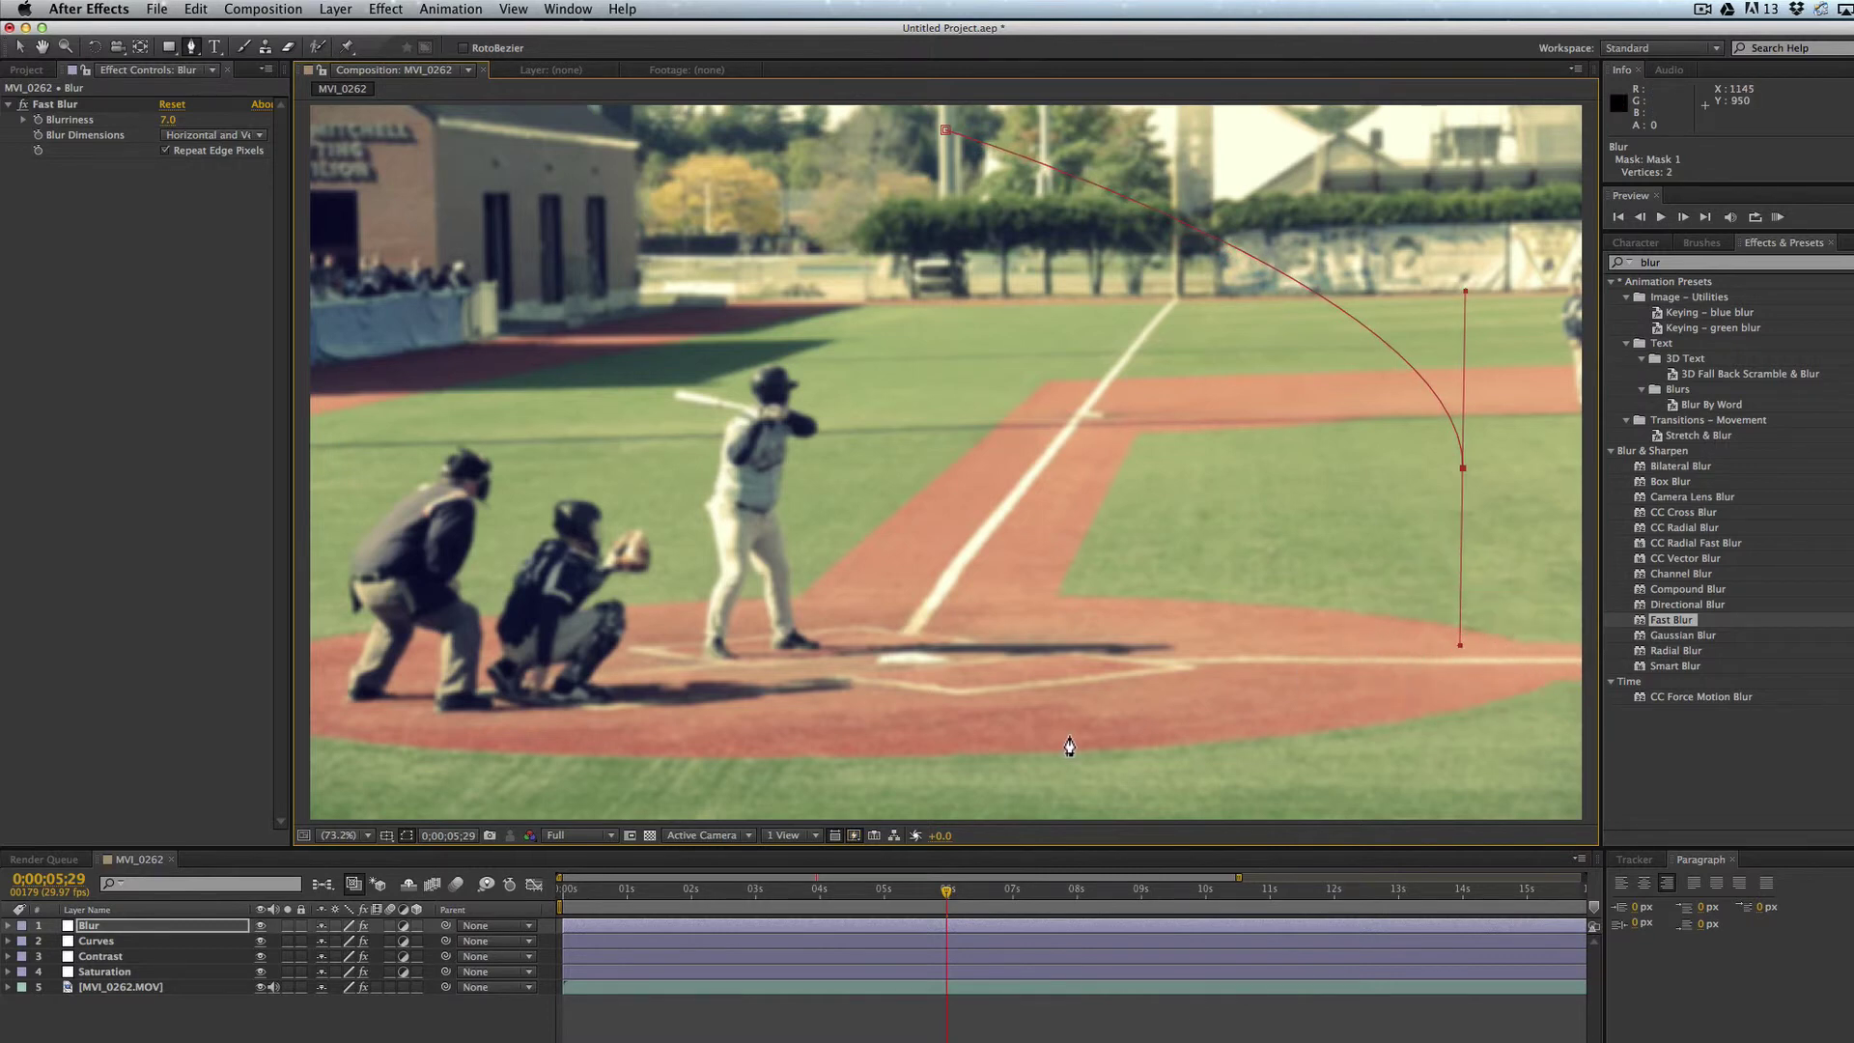
pyautogui.moveTo(895, 792); pyautogui.dragTo(773, 796)
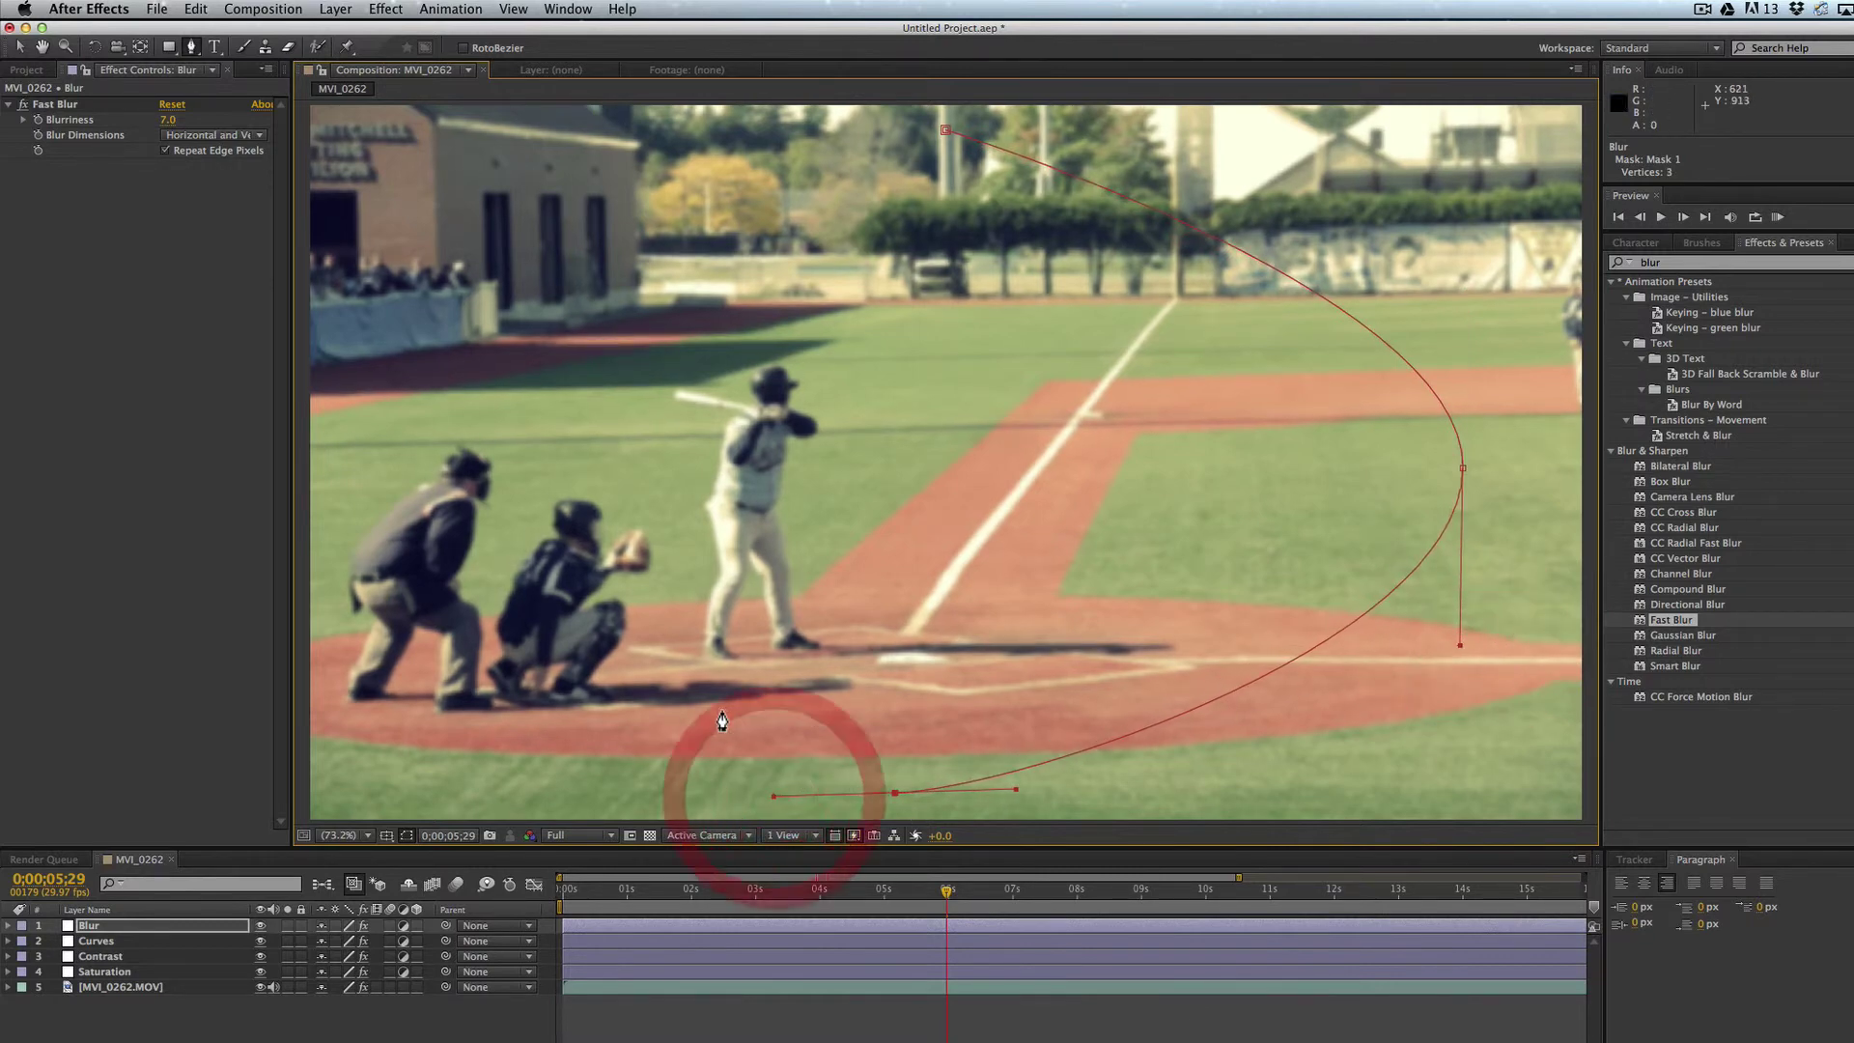
pyautogui.moveTo(384, 444); pyautogui.dragTo(396, 149)
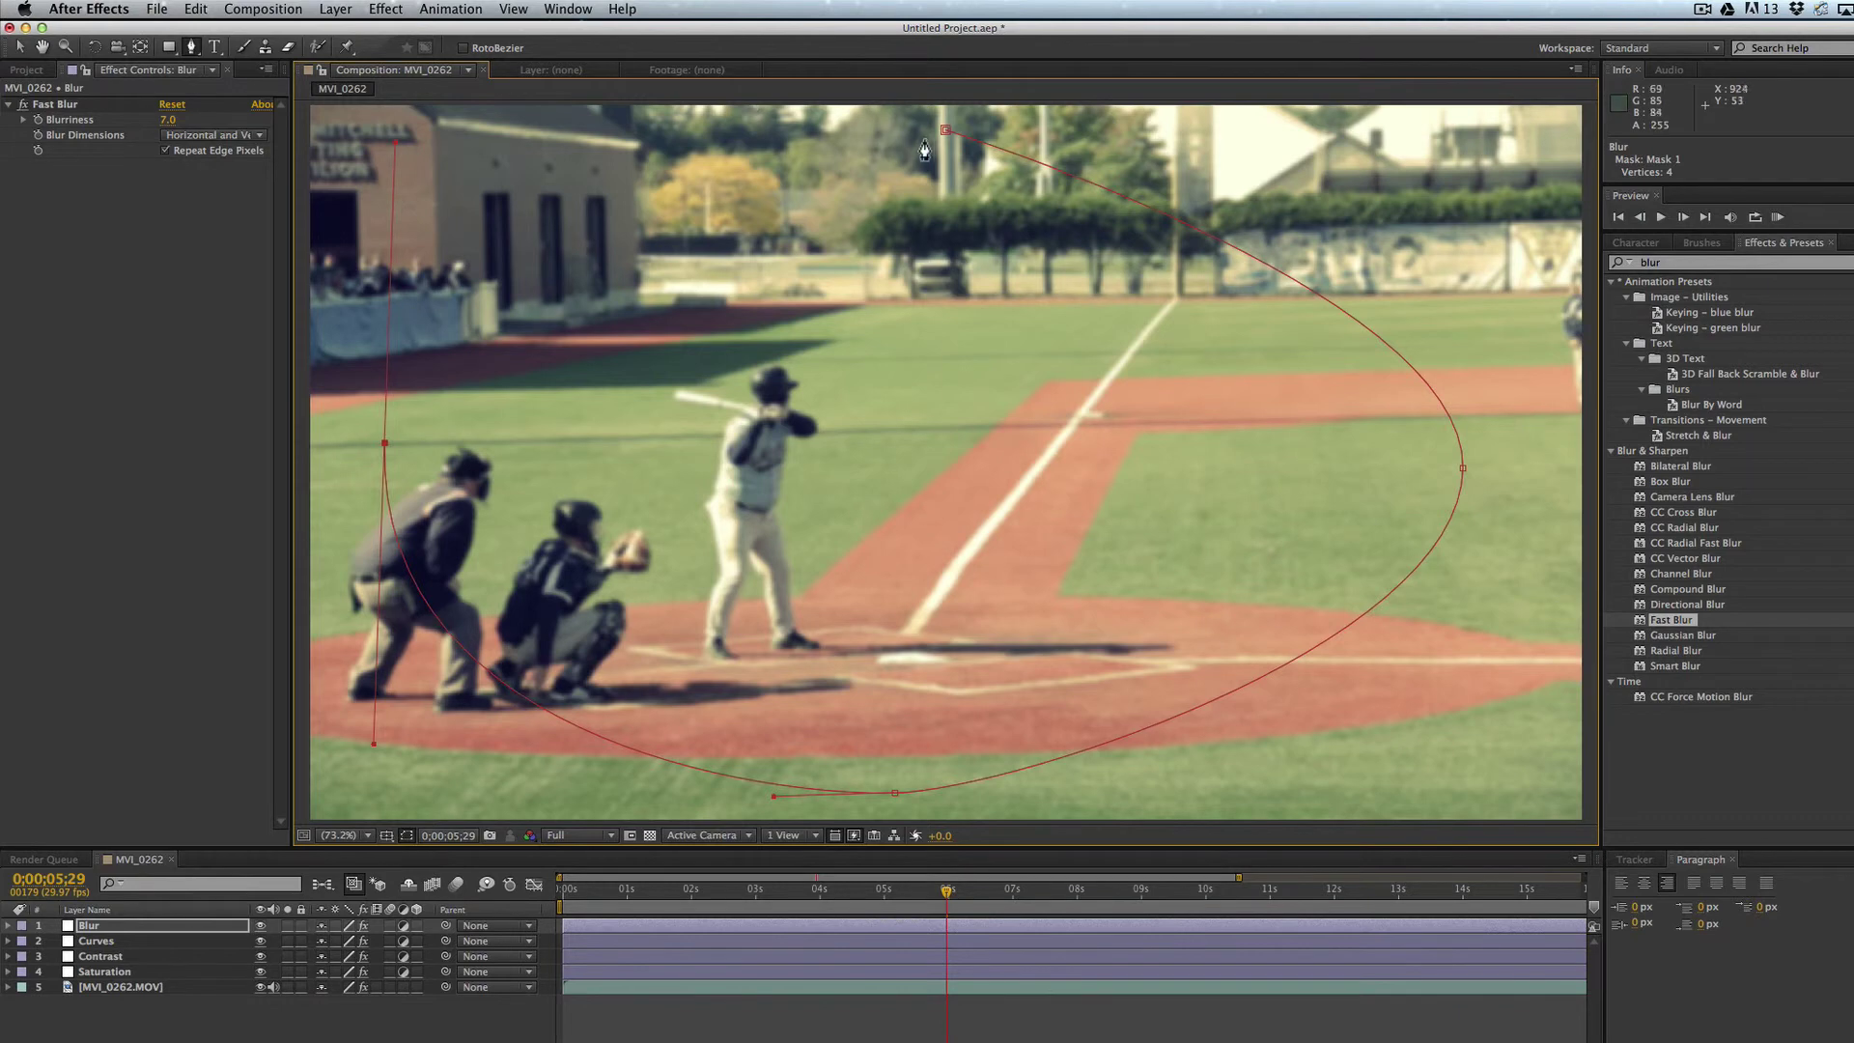
pyautogui.click(945, 131)
pyautogui.moveTo(945, 134); pyautogui.dragTo(1221, 122)
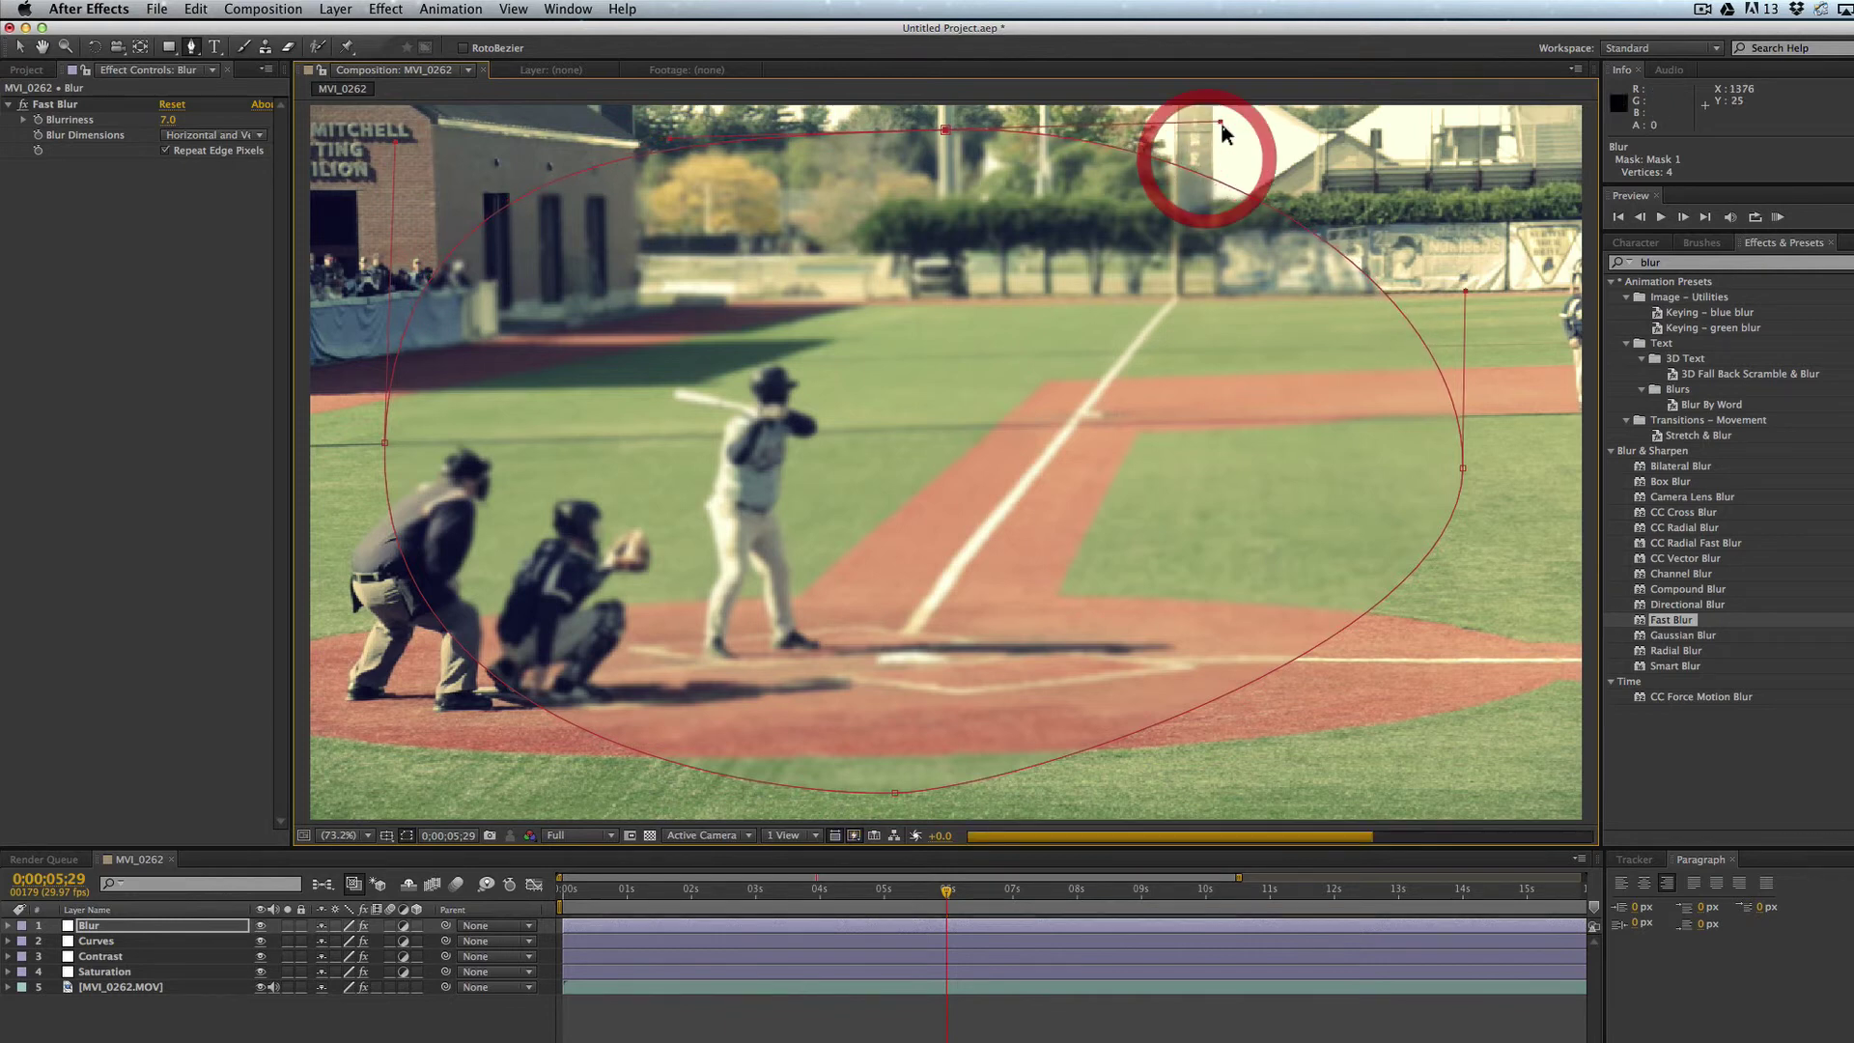
pyautogui.click(1462, 468)
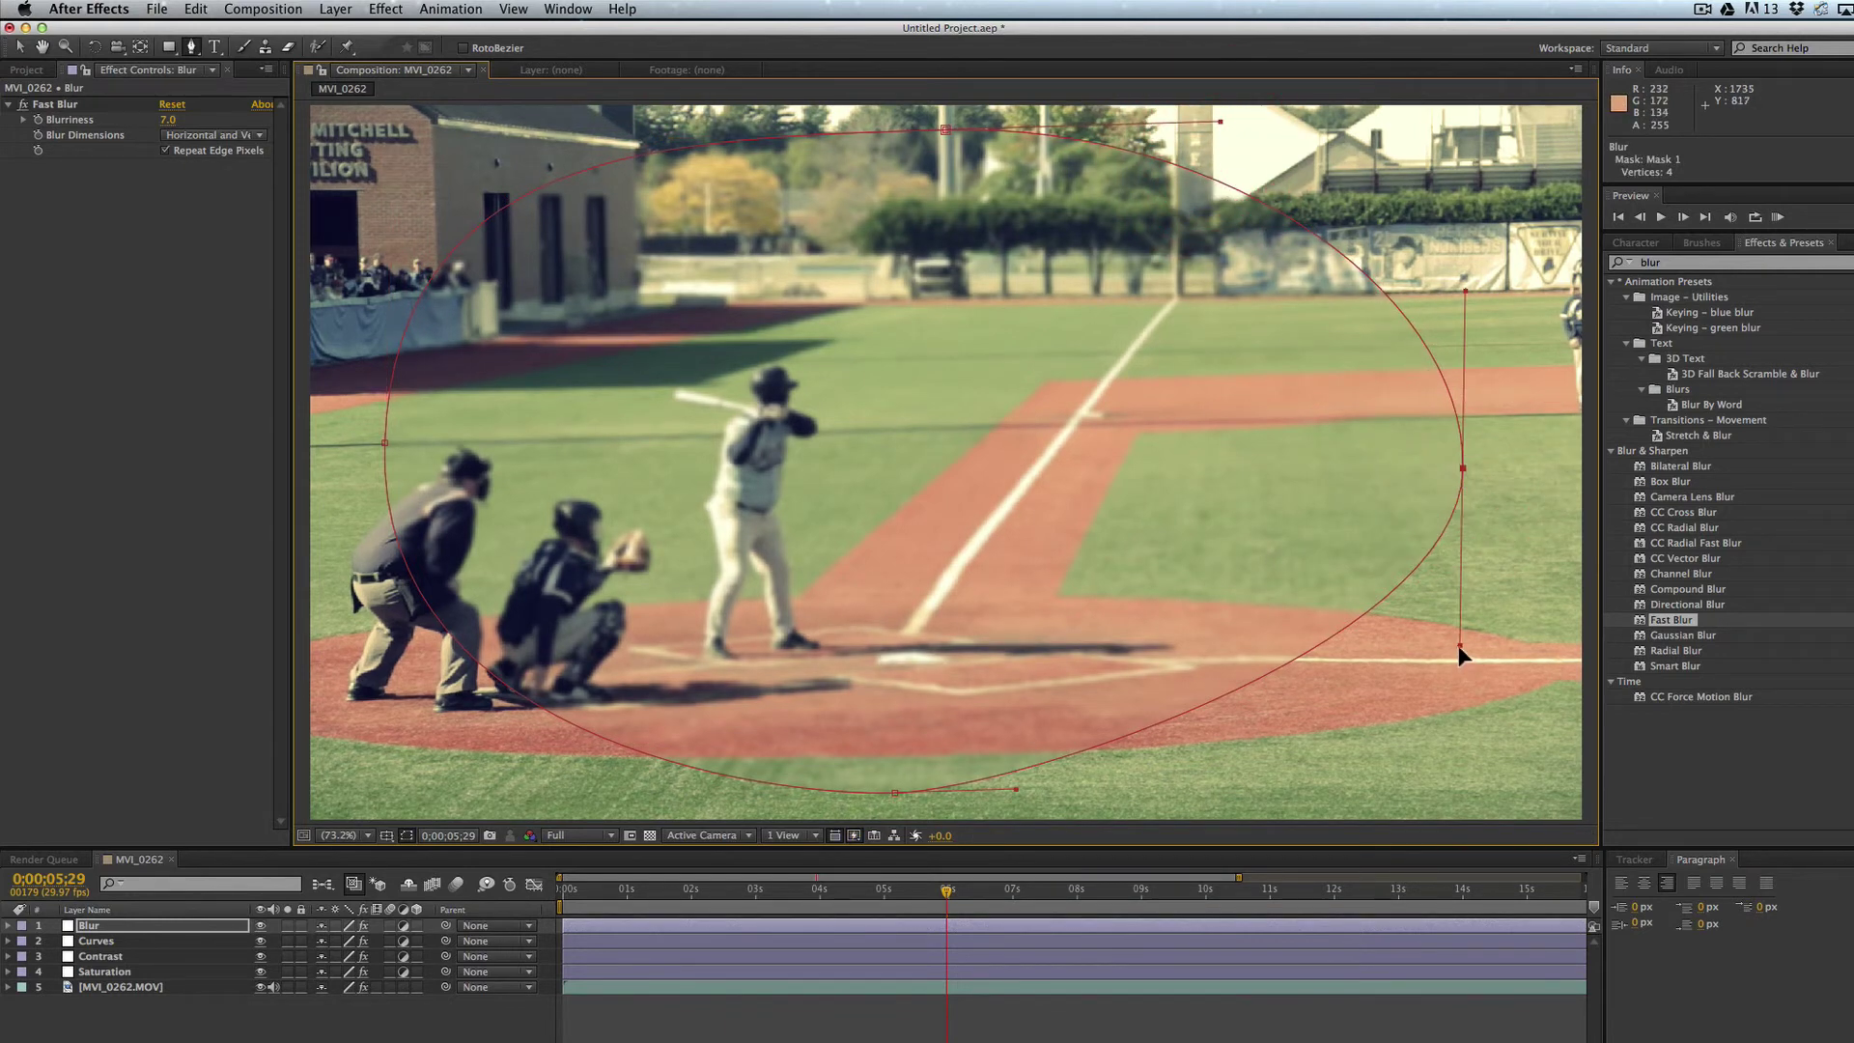
pyautogui.moveTo(1458, 645); pyautogui.dragTo(1468, 720)
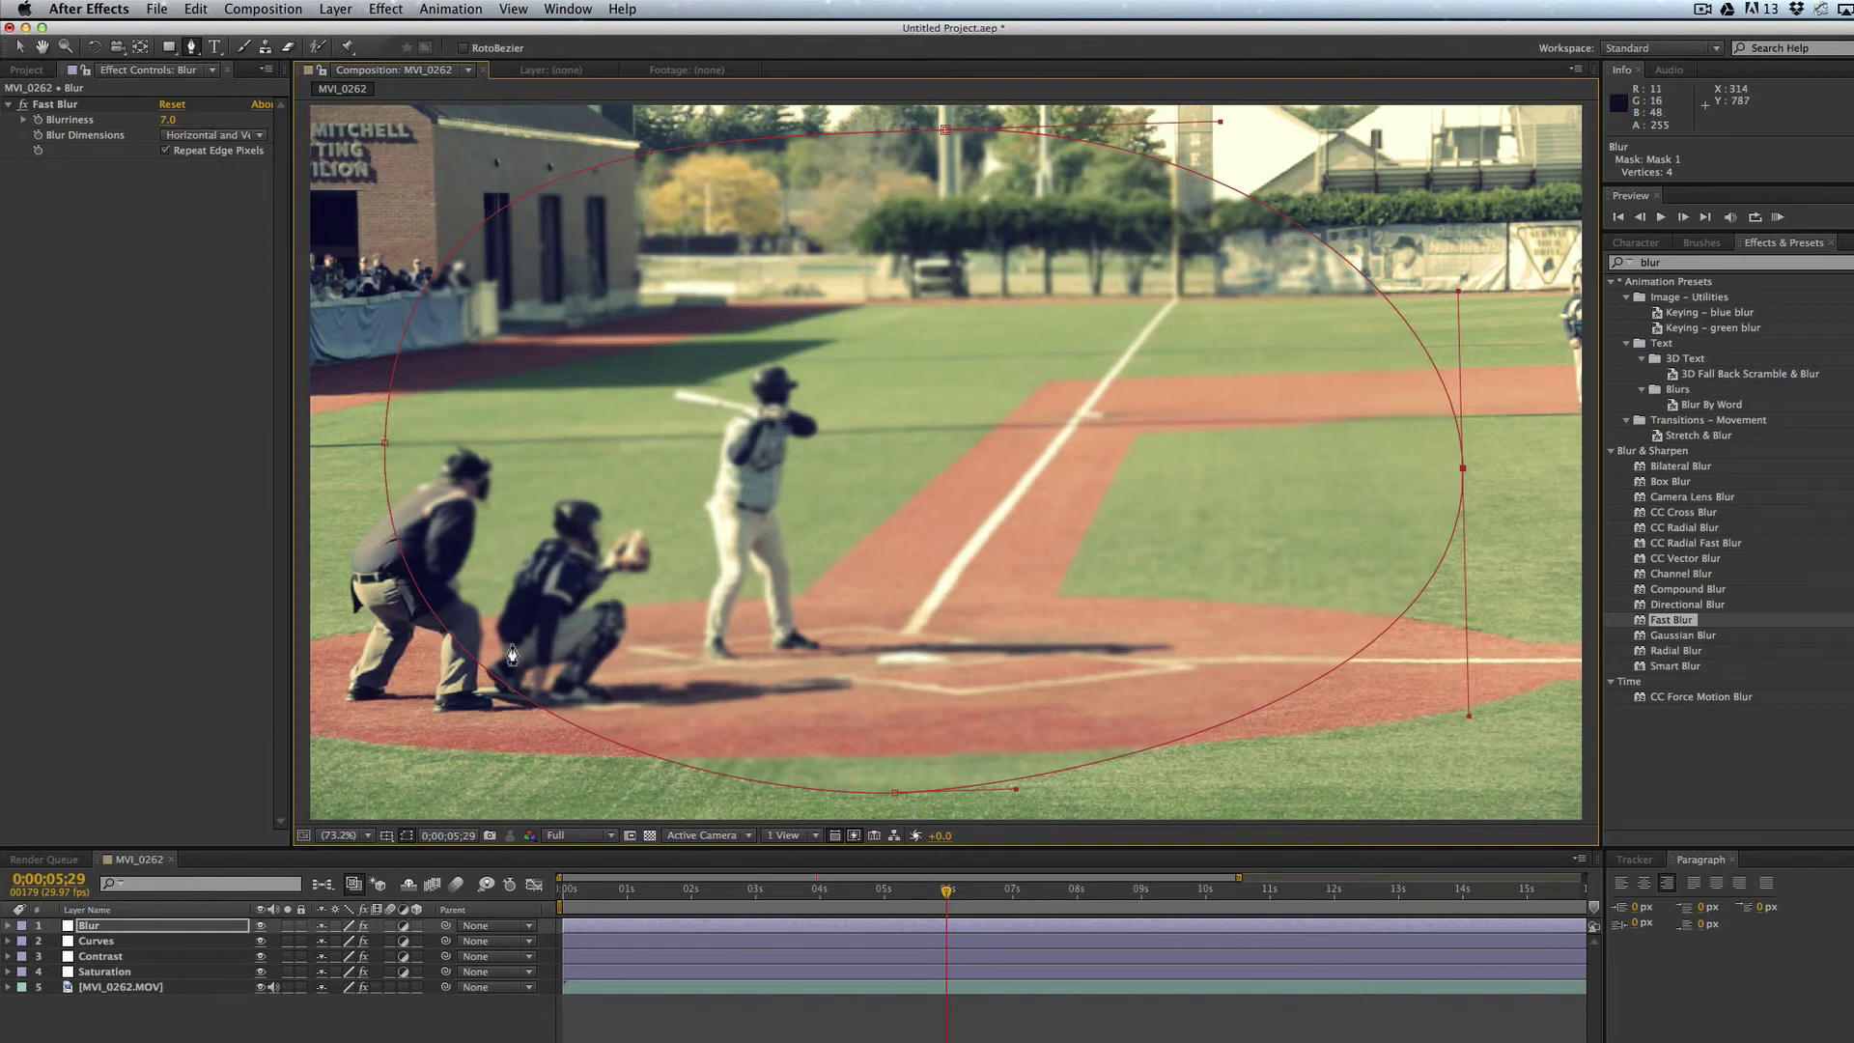
# Reveal the Blur layer's Mask 1 properties and set the mask mode to Subtract
pyautogui.click(8, 925)
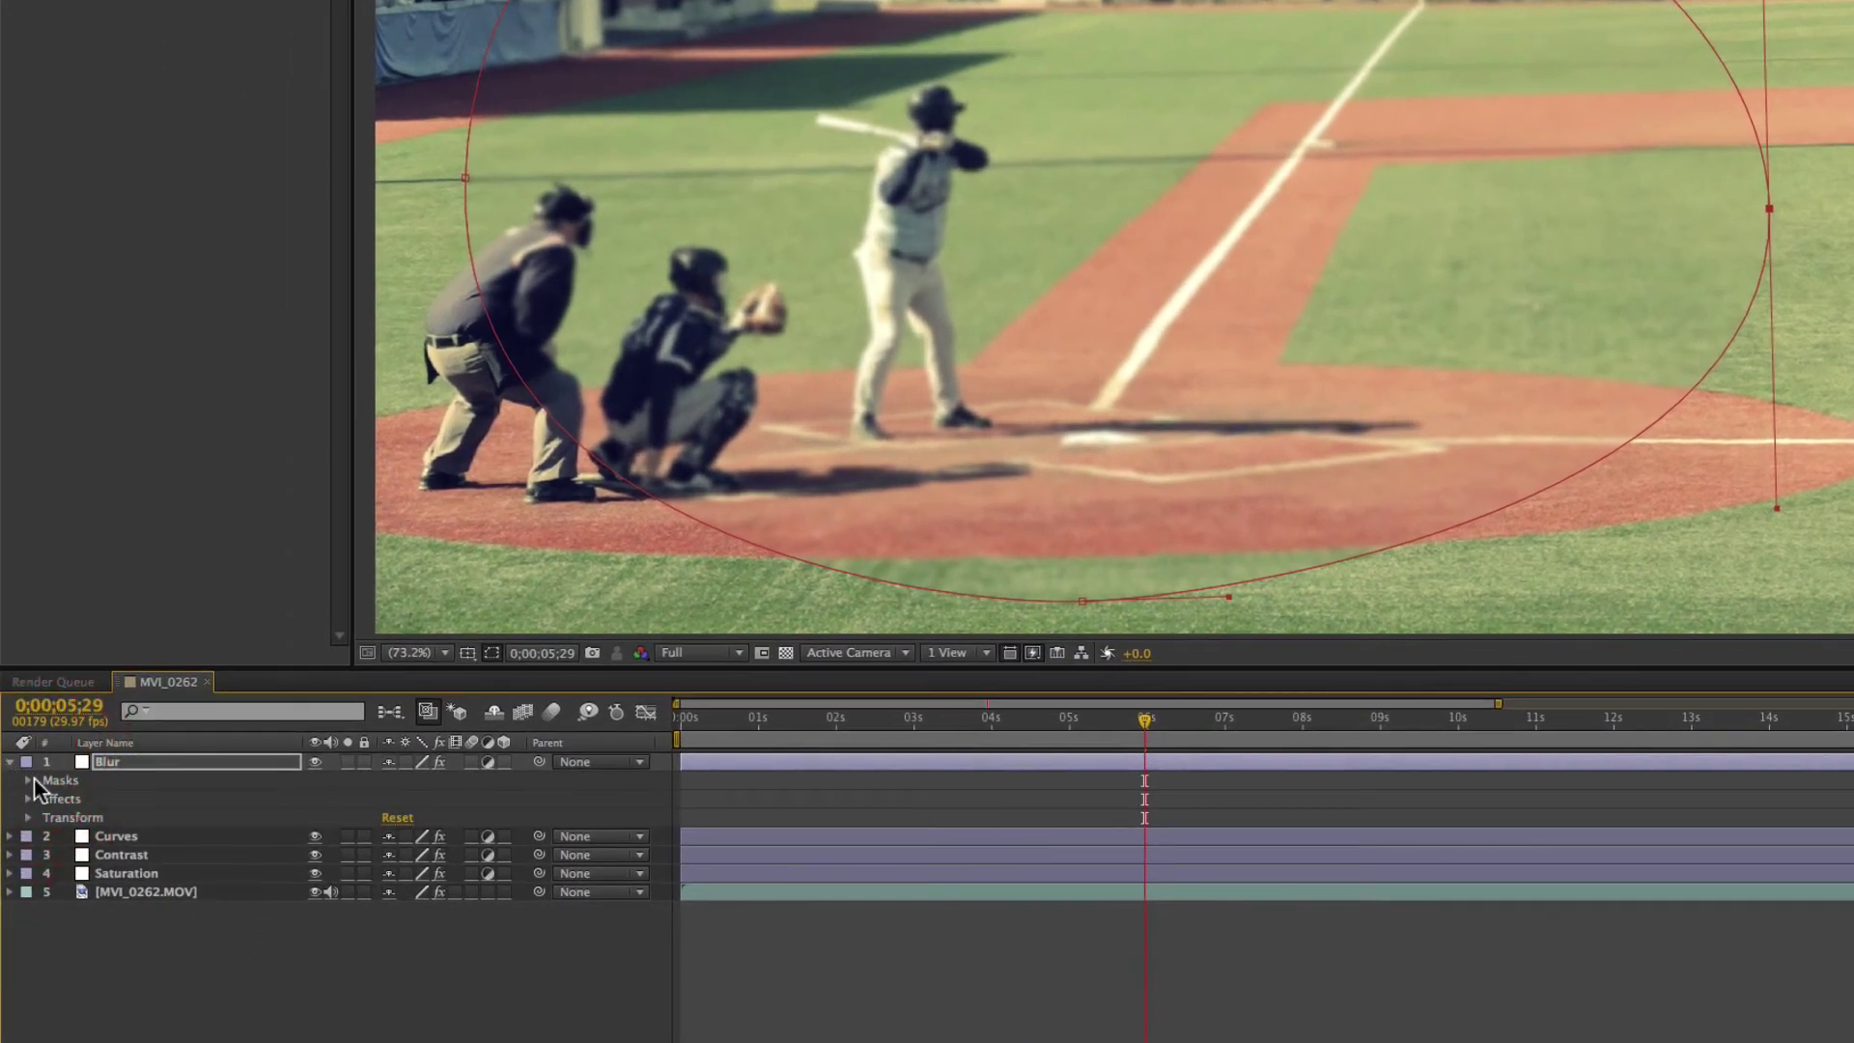
pyautogui.click(34, 780)
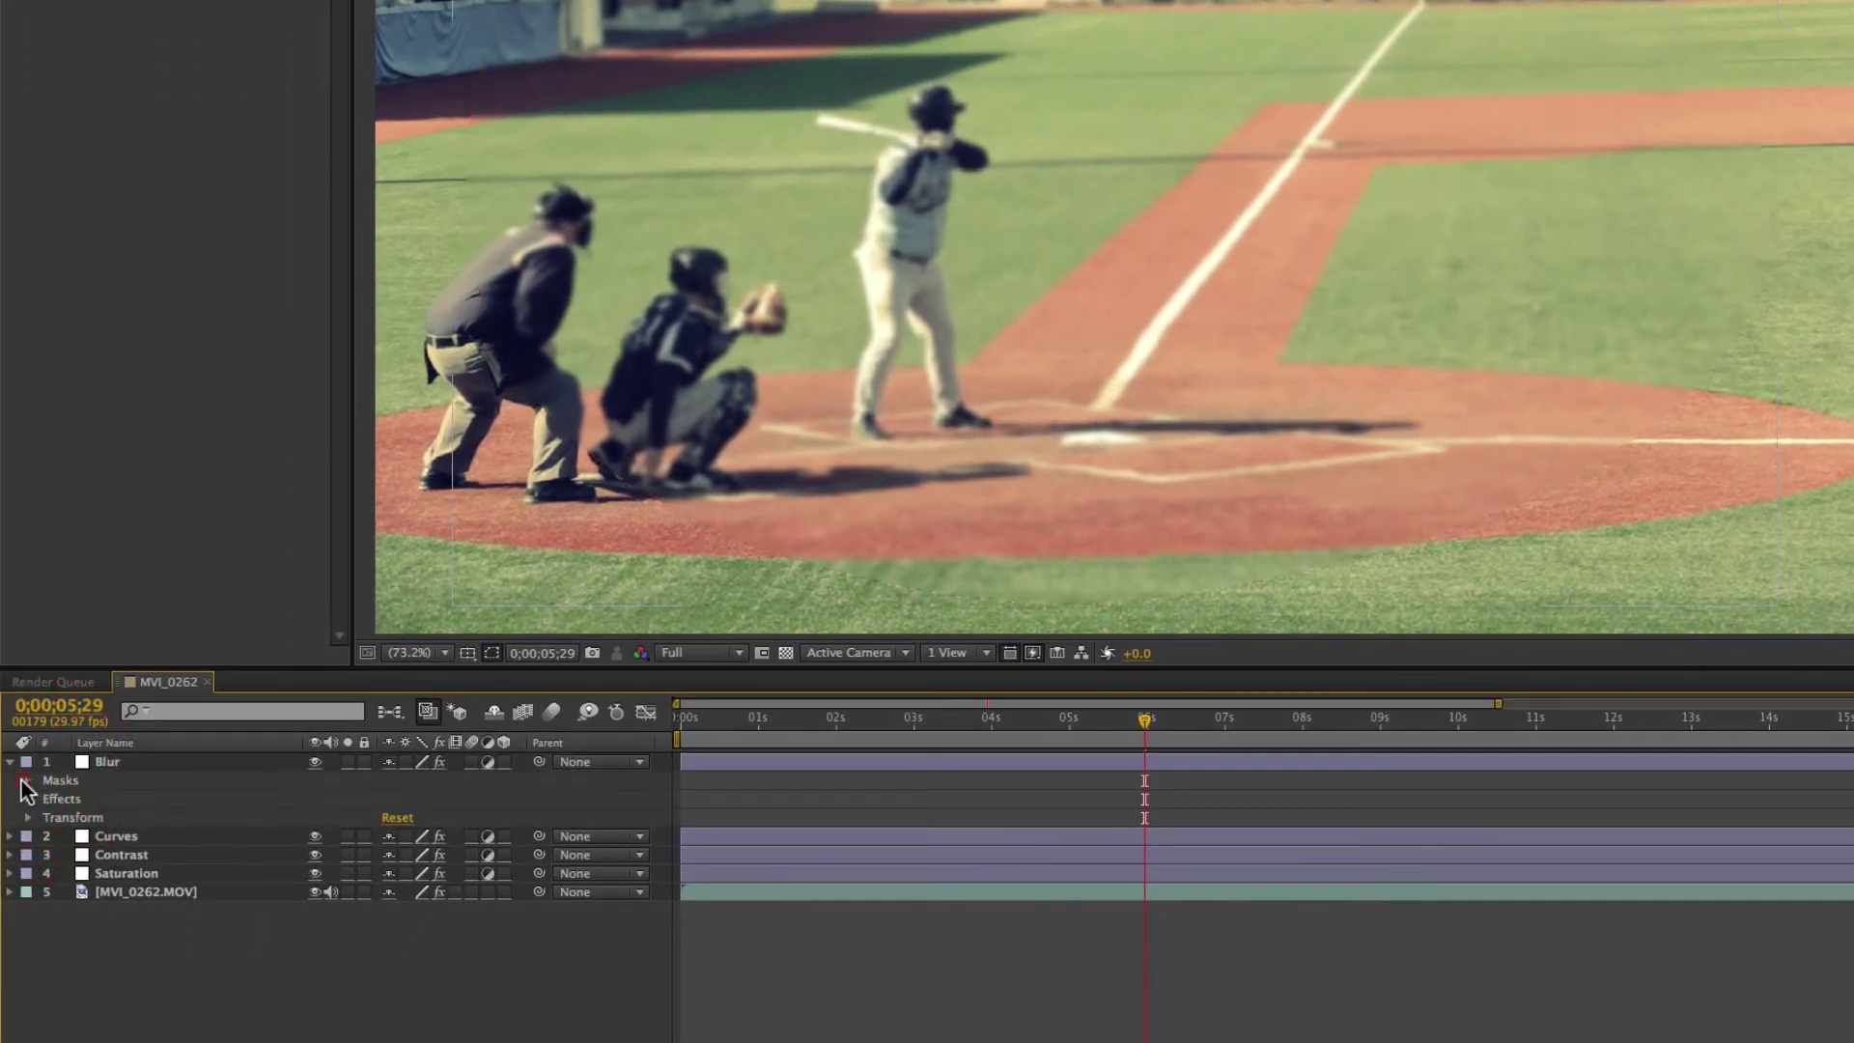
pyautogui.click(28, 780)
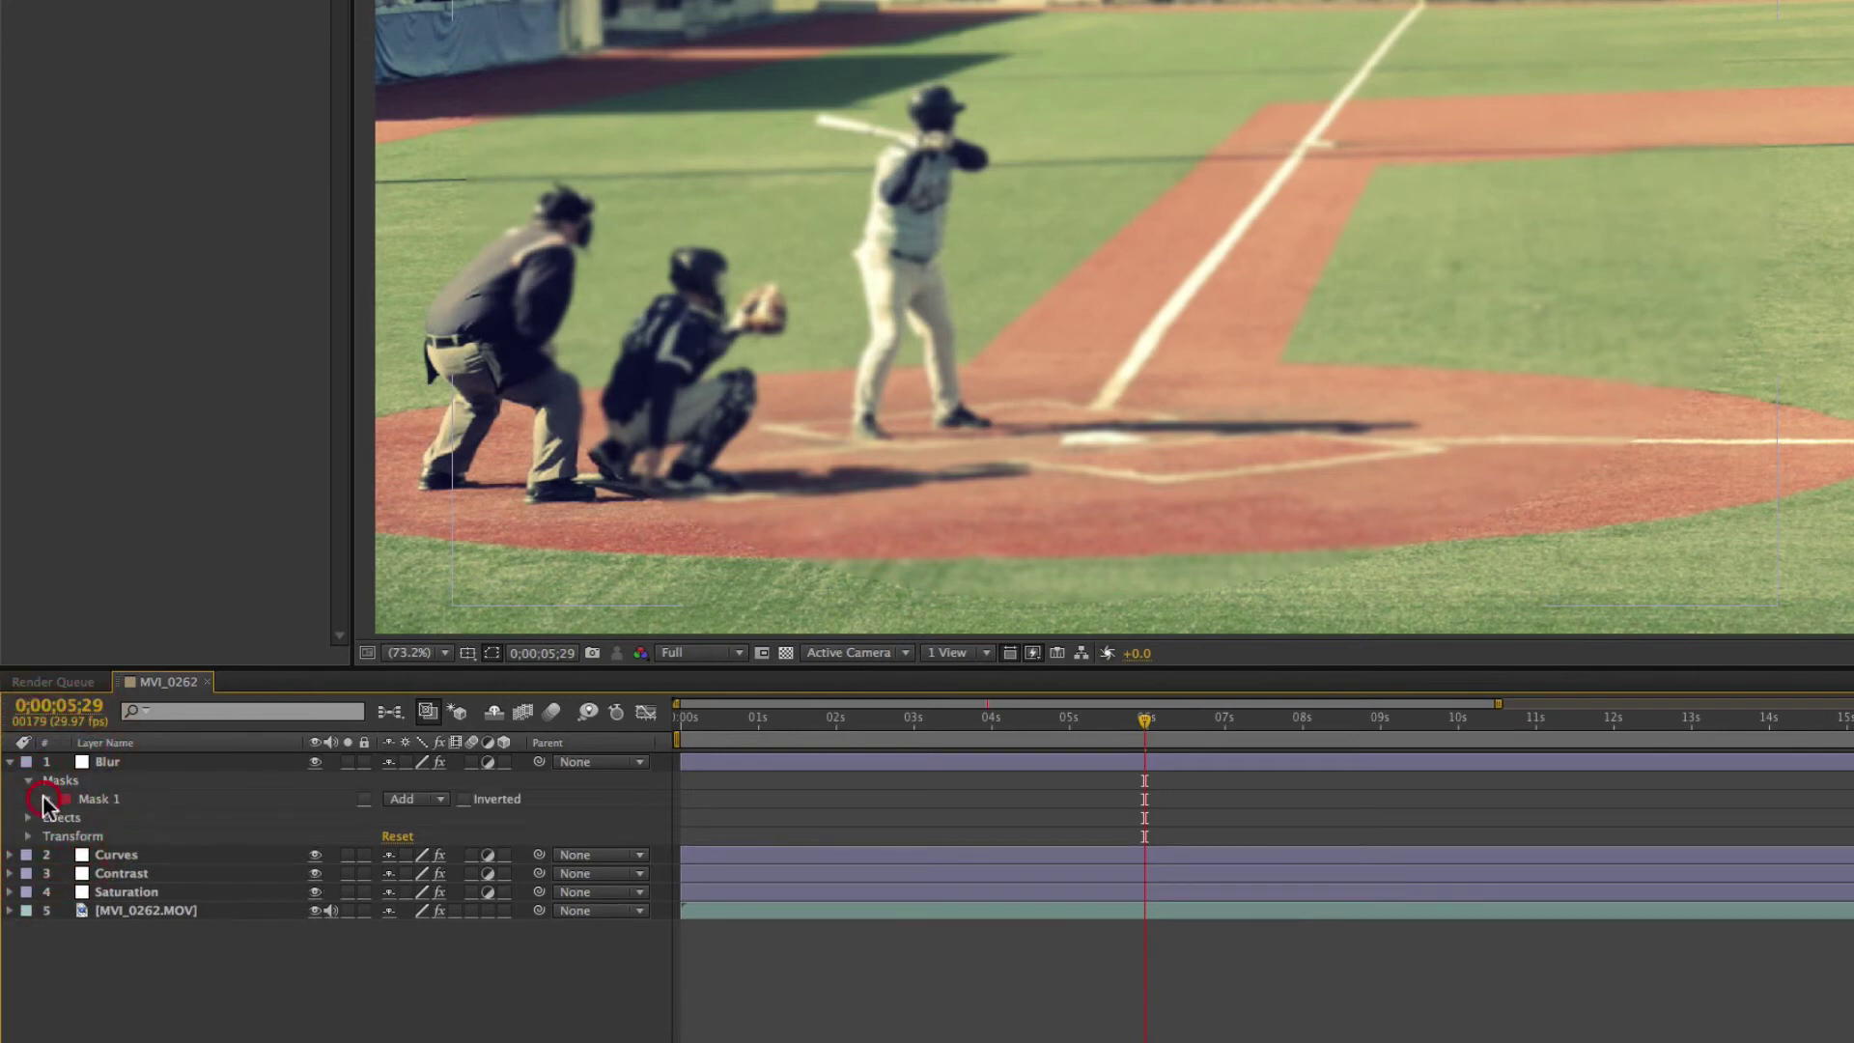
pyautogui.click(45, 799)
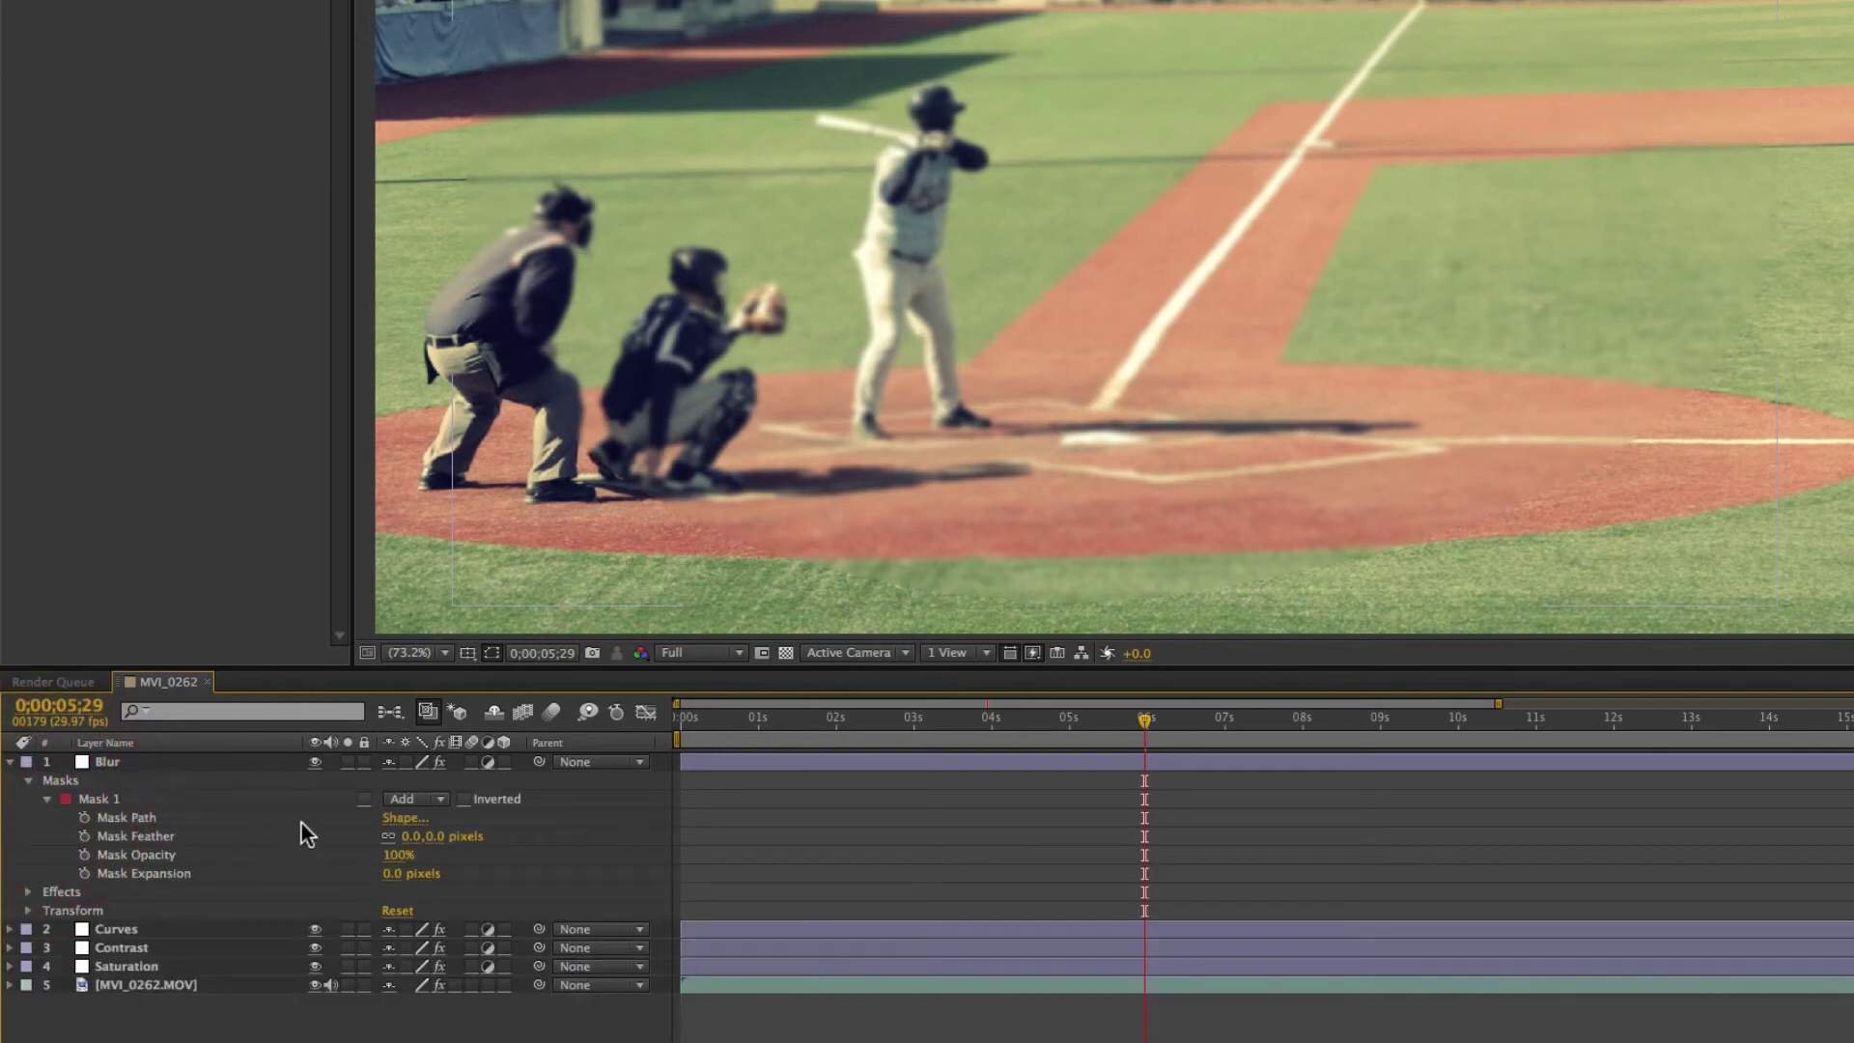
pyautogui.click(437, 799)
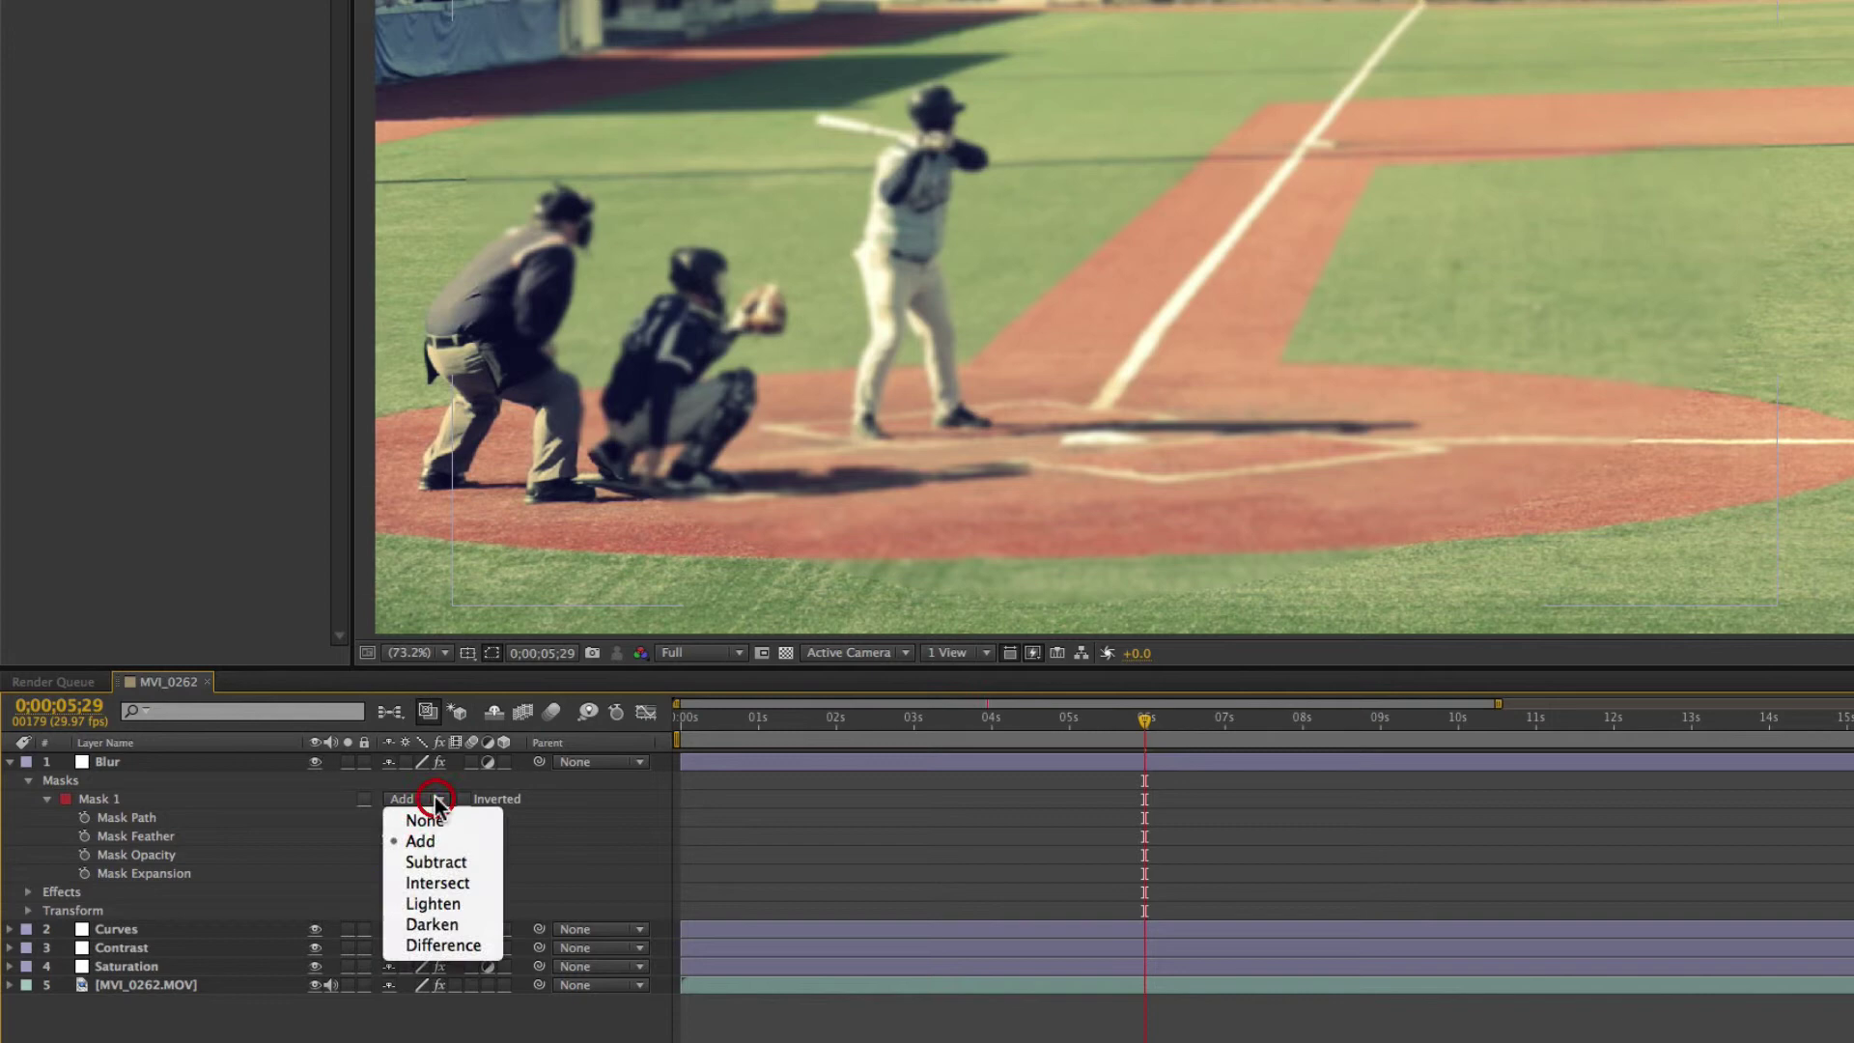
pyautogui.click(439, 869)
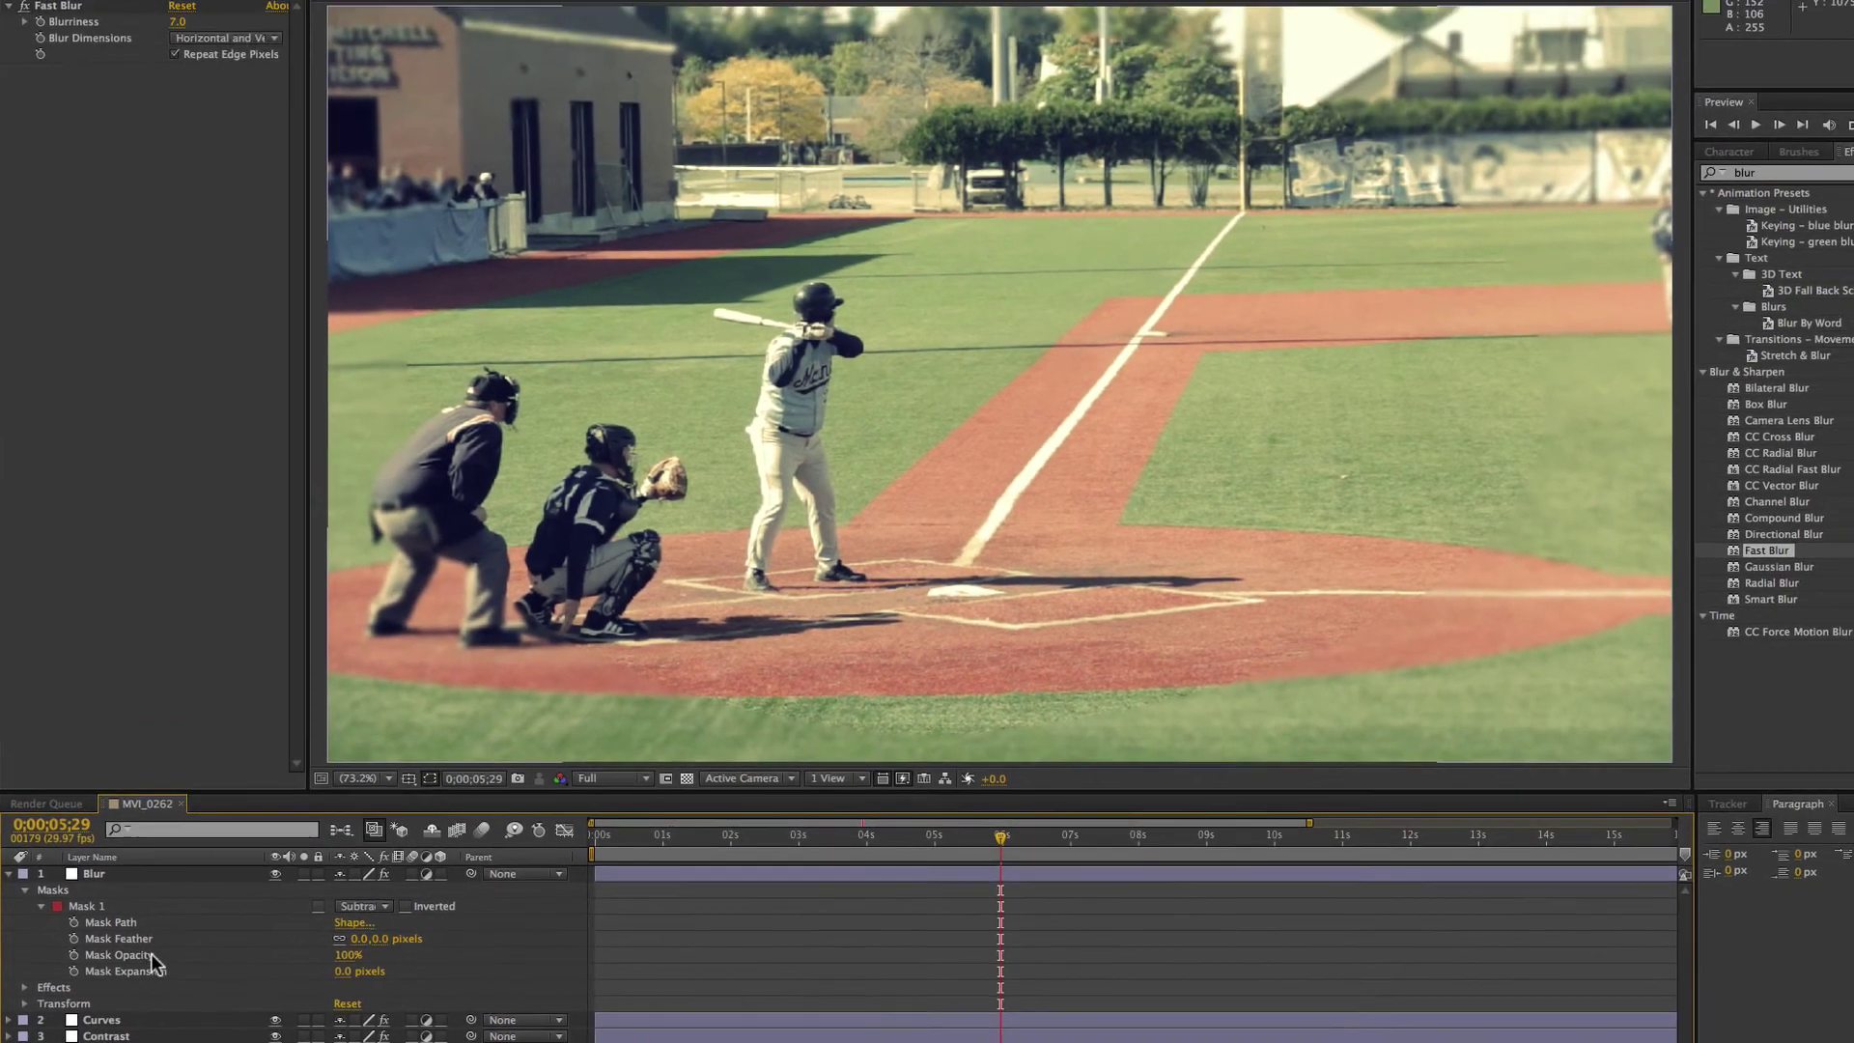
# Set Mask 1's feather to 364 pixels, and compare the frame with the Blur layer hidden and shown
pyautogui.moveTo(357, 938); pyautogui.dragTo(685, 953)
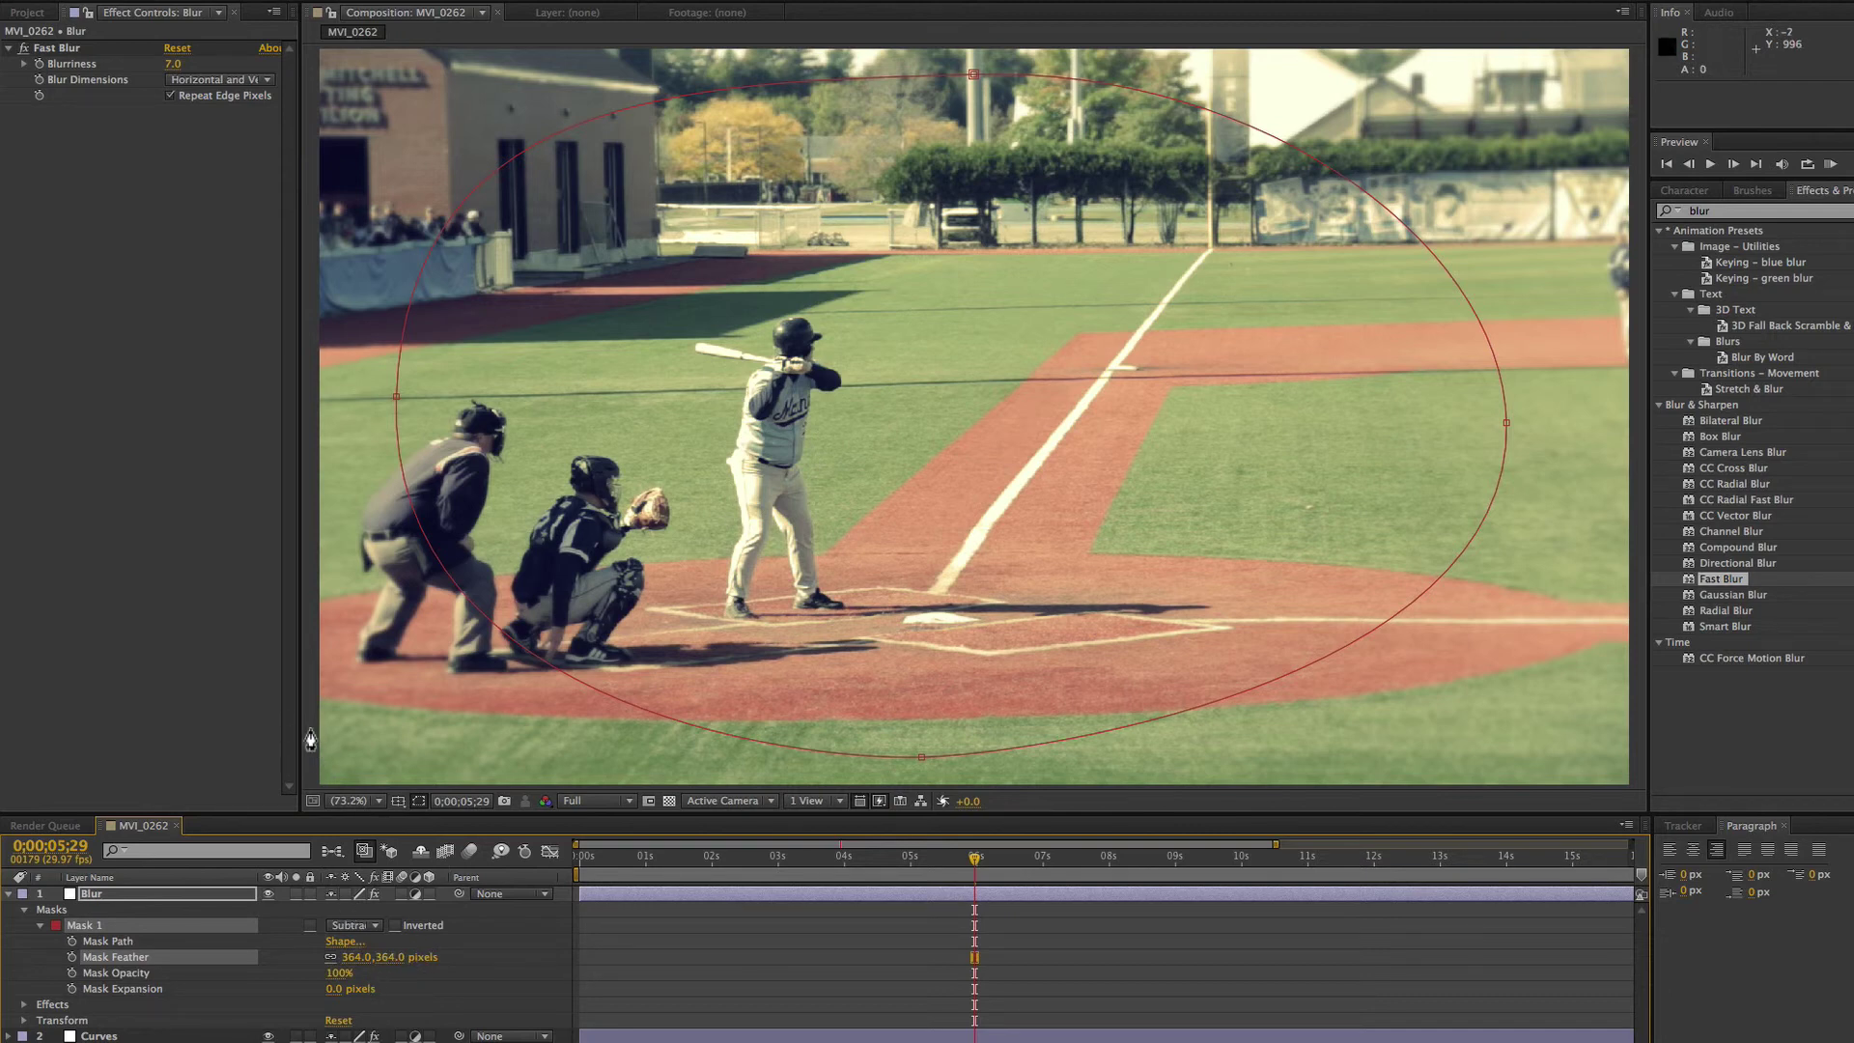
pyautogui.click(257, 710)
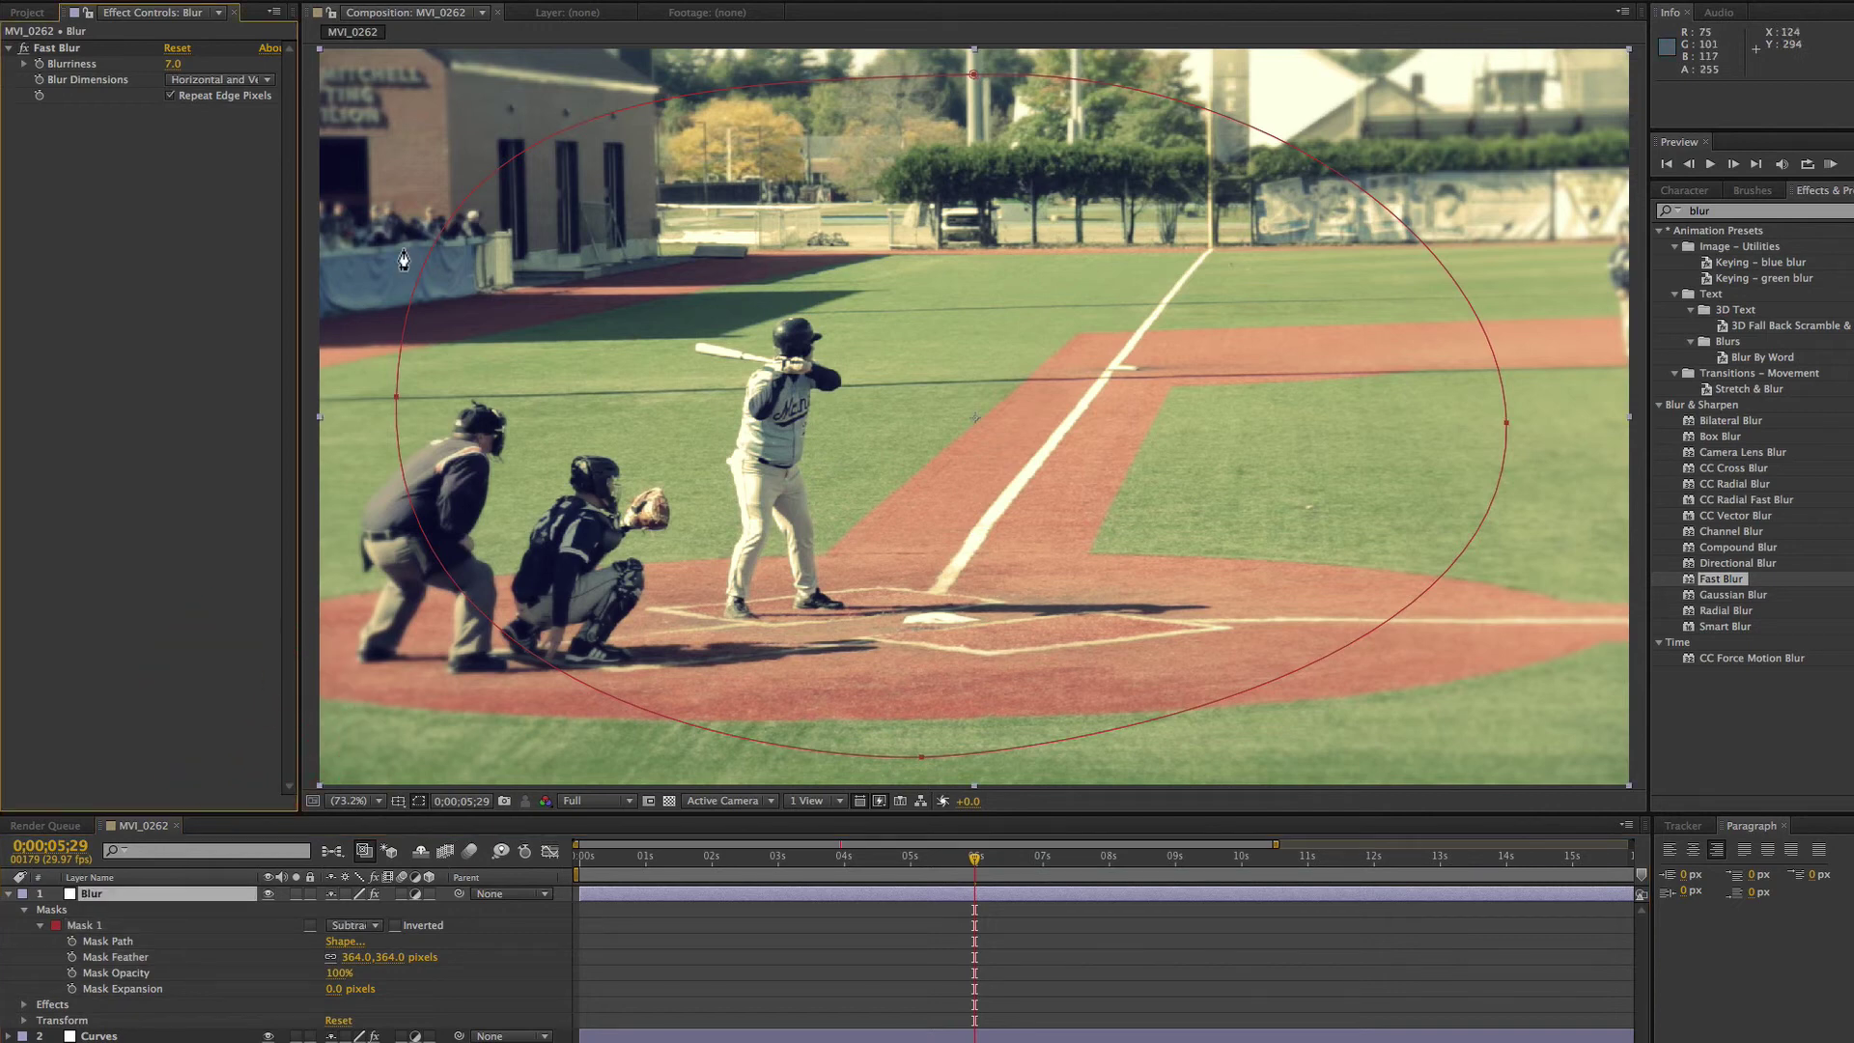
pyautogui.click(18, 0)
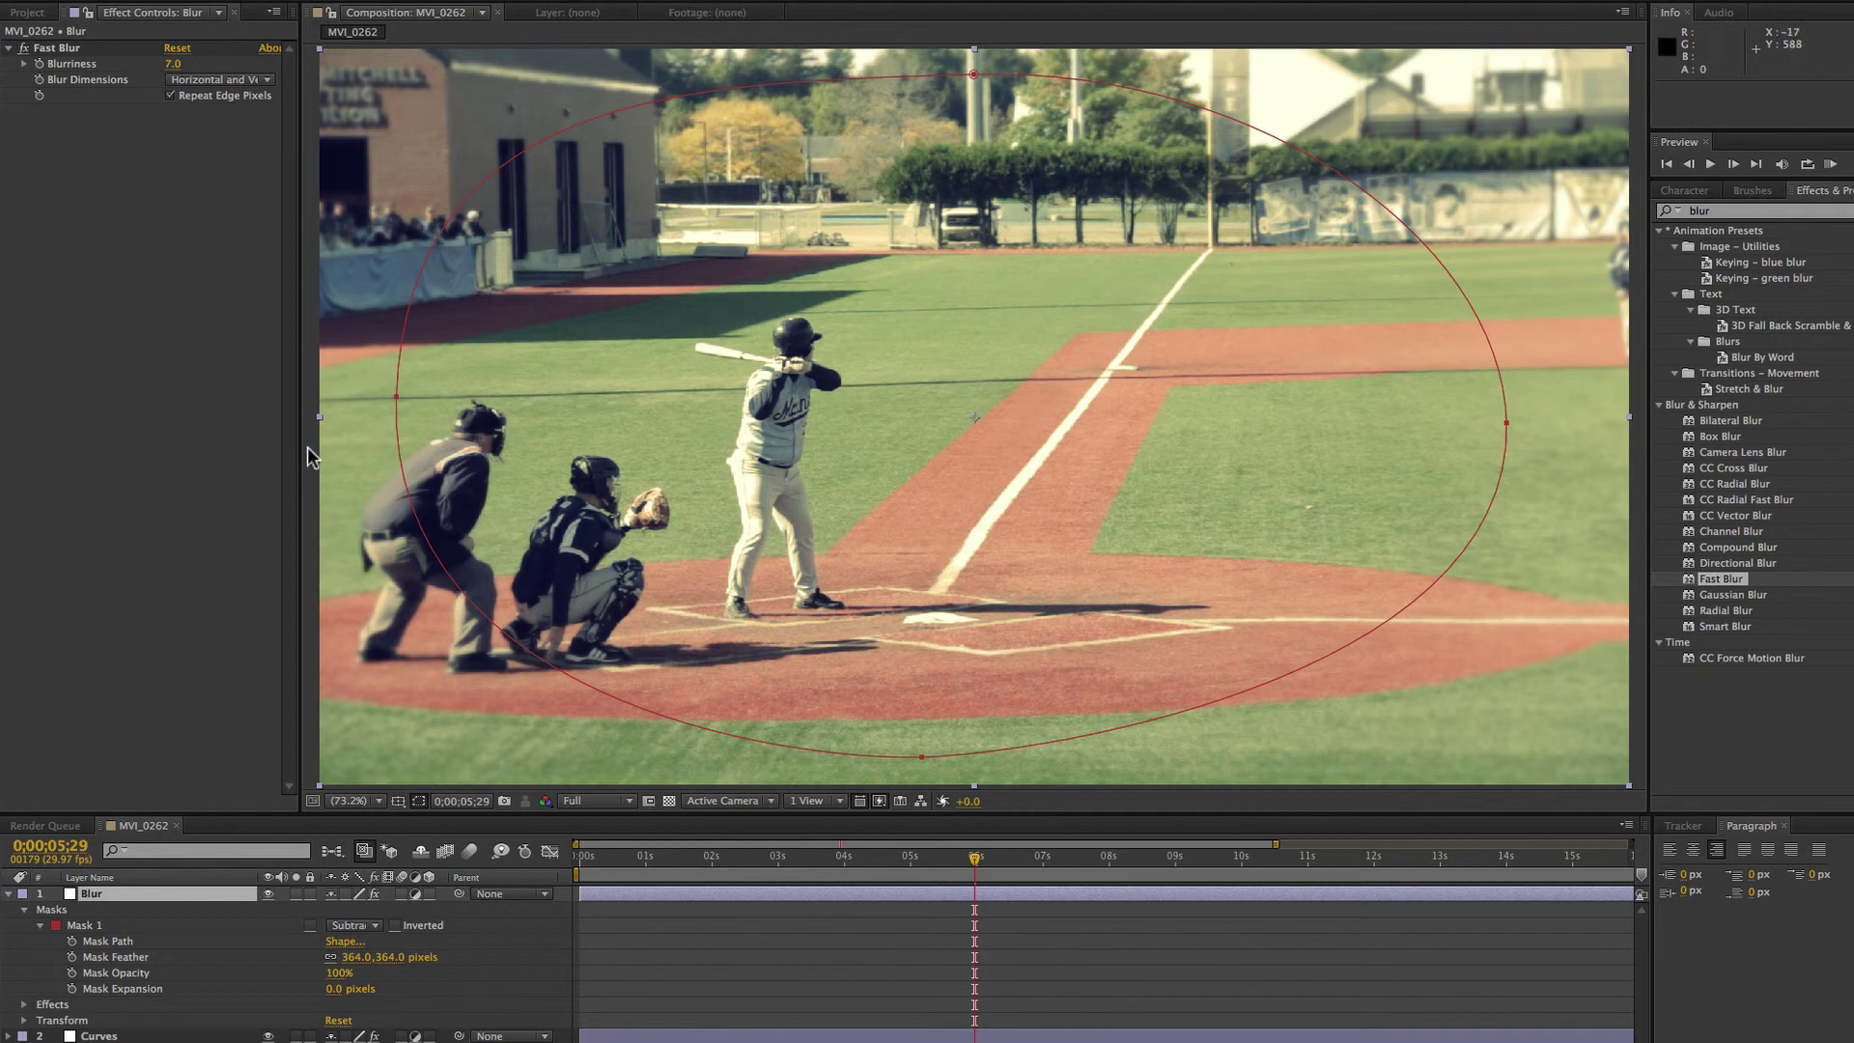
pyautogui.click(307, 446)
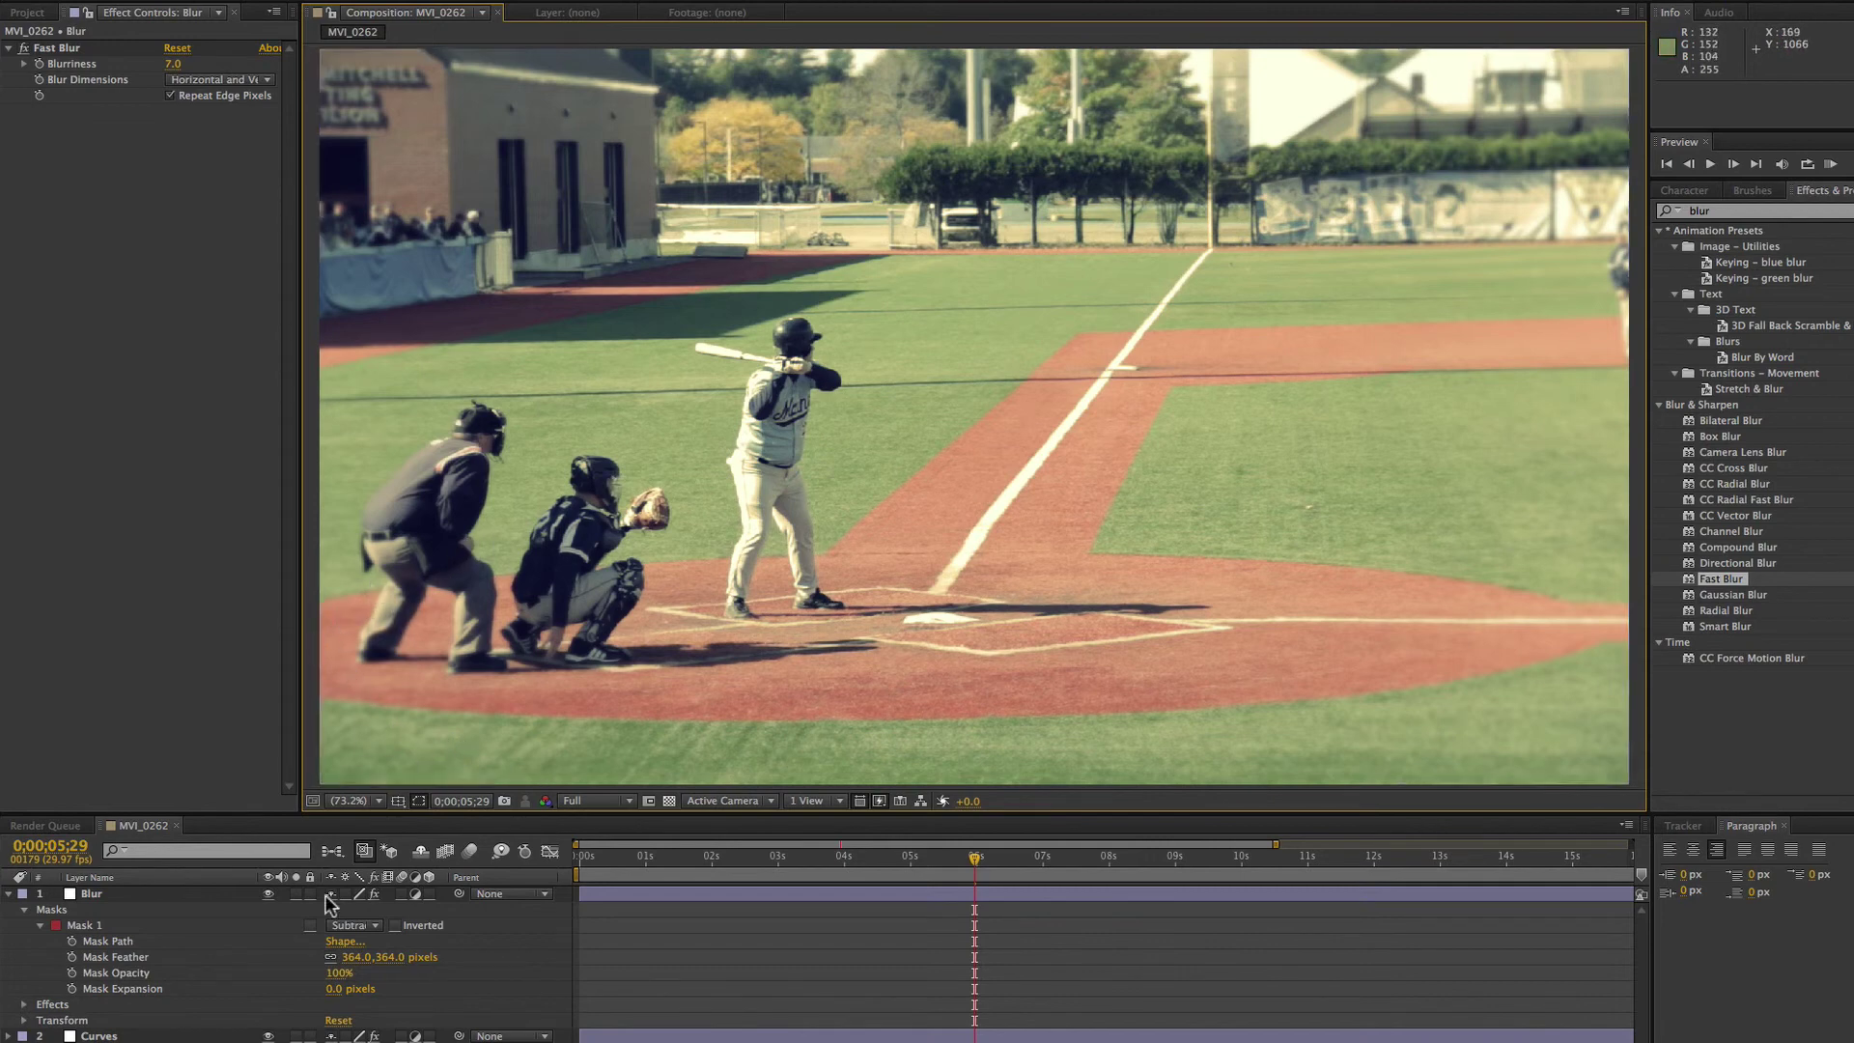
pyautogui.click(270, 901)
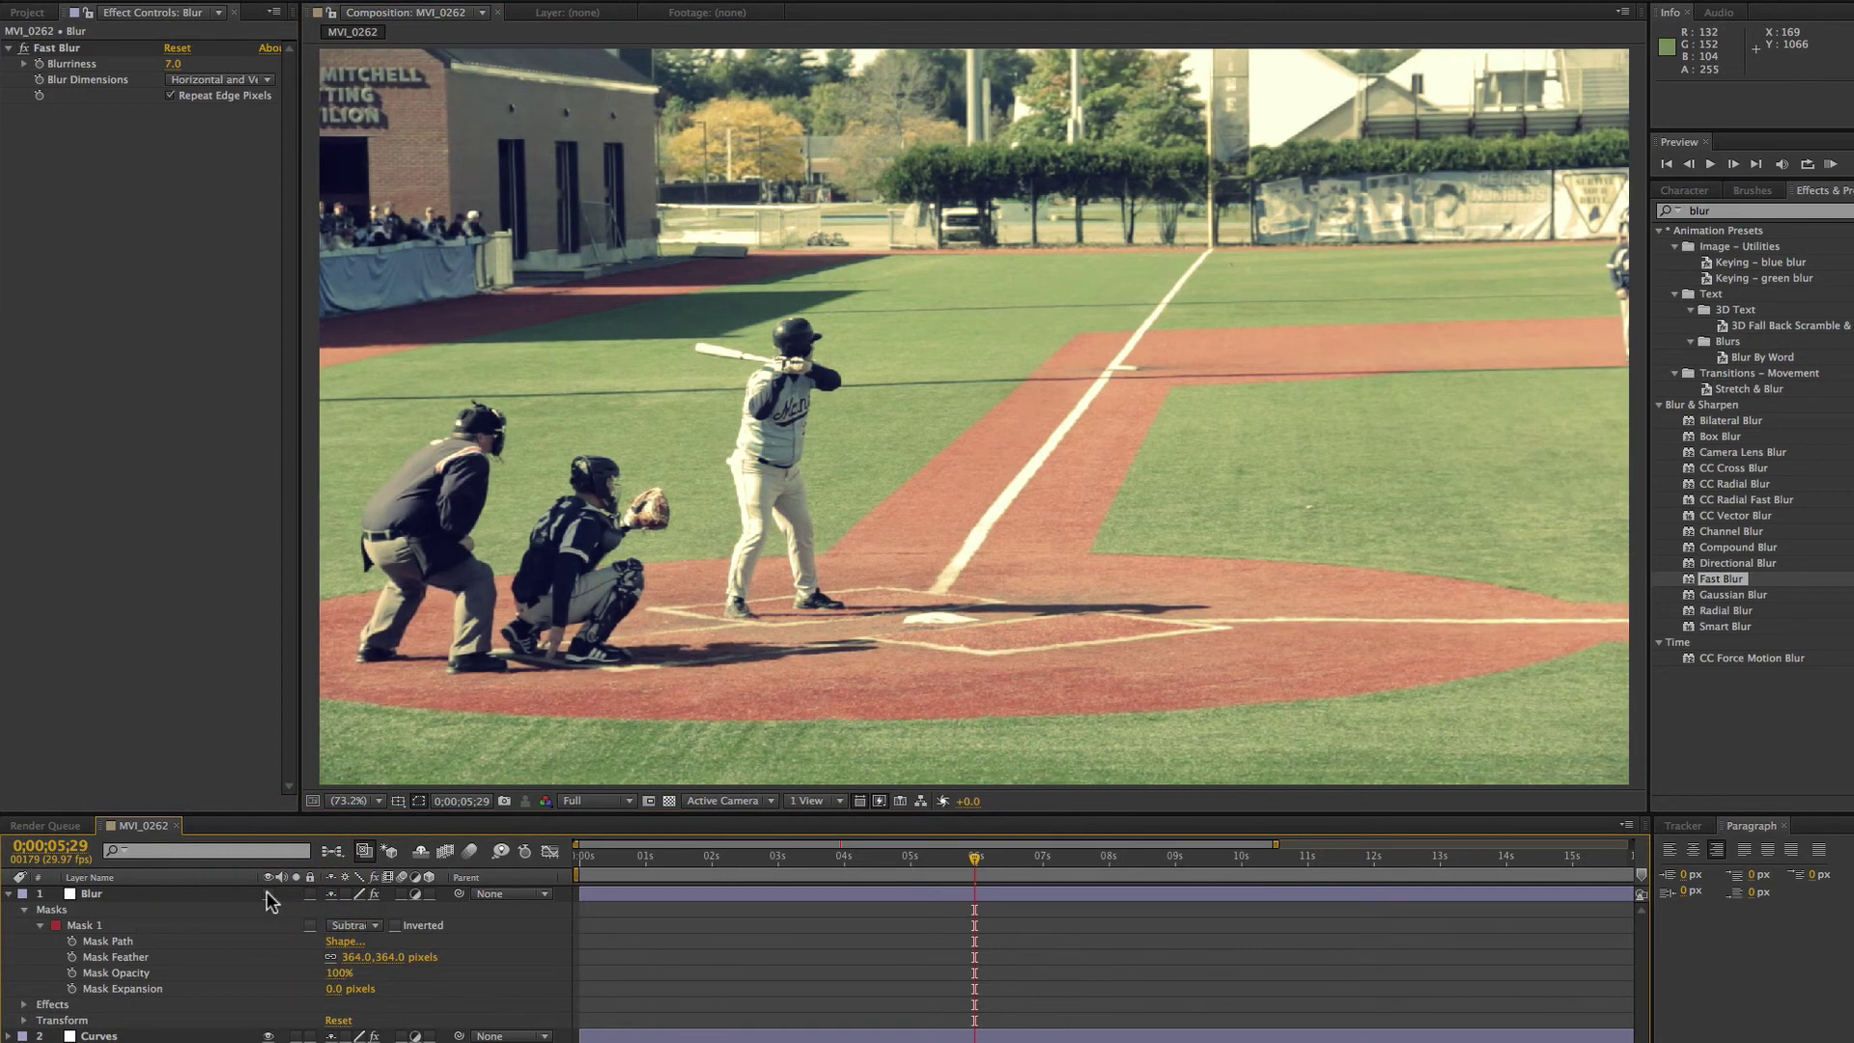
pyautogui.click(269, 901)
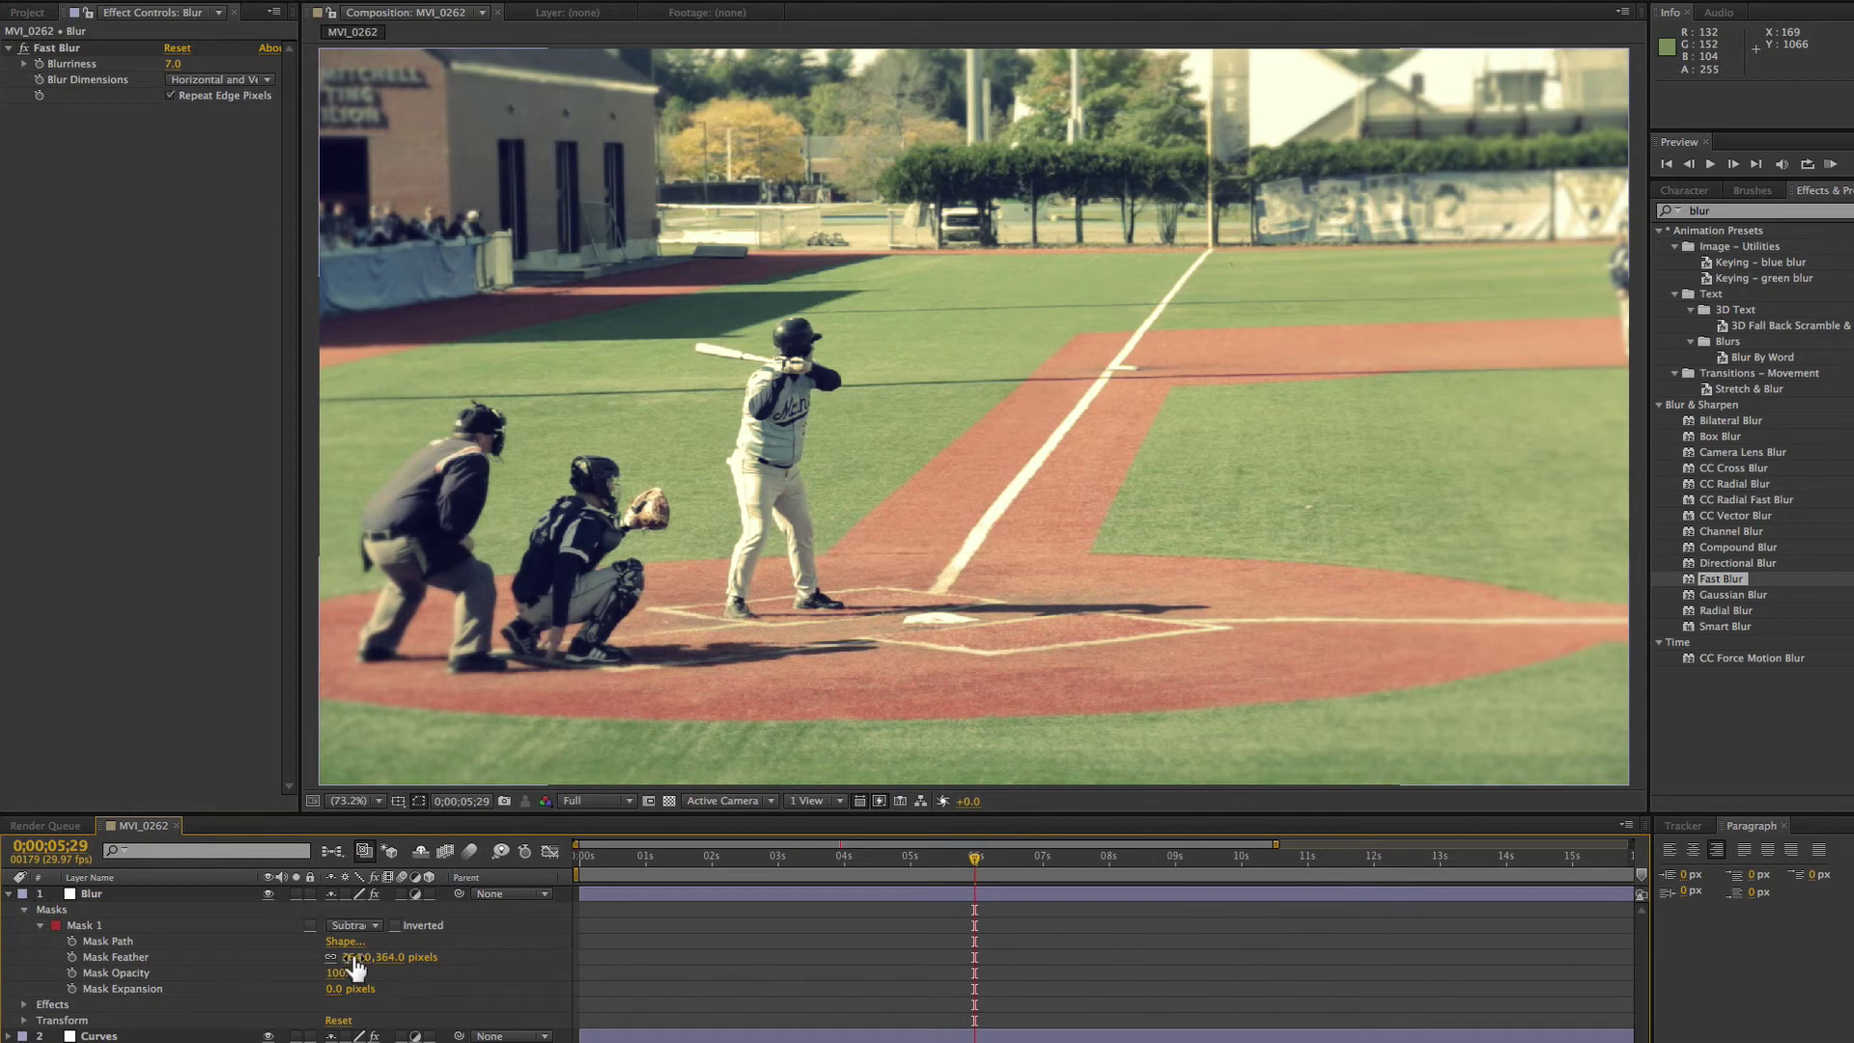
# Set Mask 1's feather to 416 pixels, and scrub the timeline back to 0;00;05;10 to preview the result
pyautogui.moveTo(356, 965); pyautogui.dragTo(433, 956)
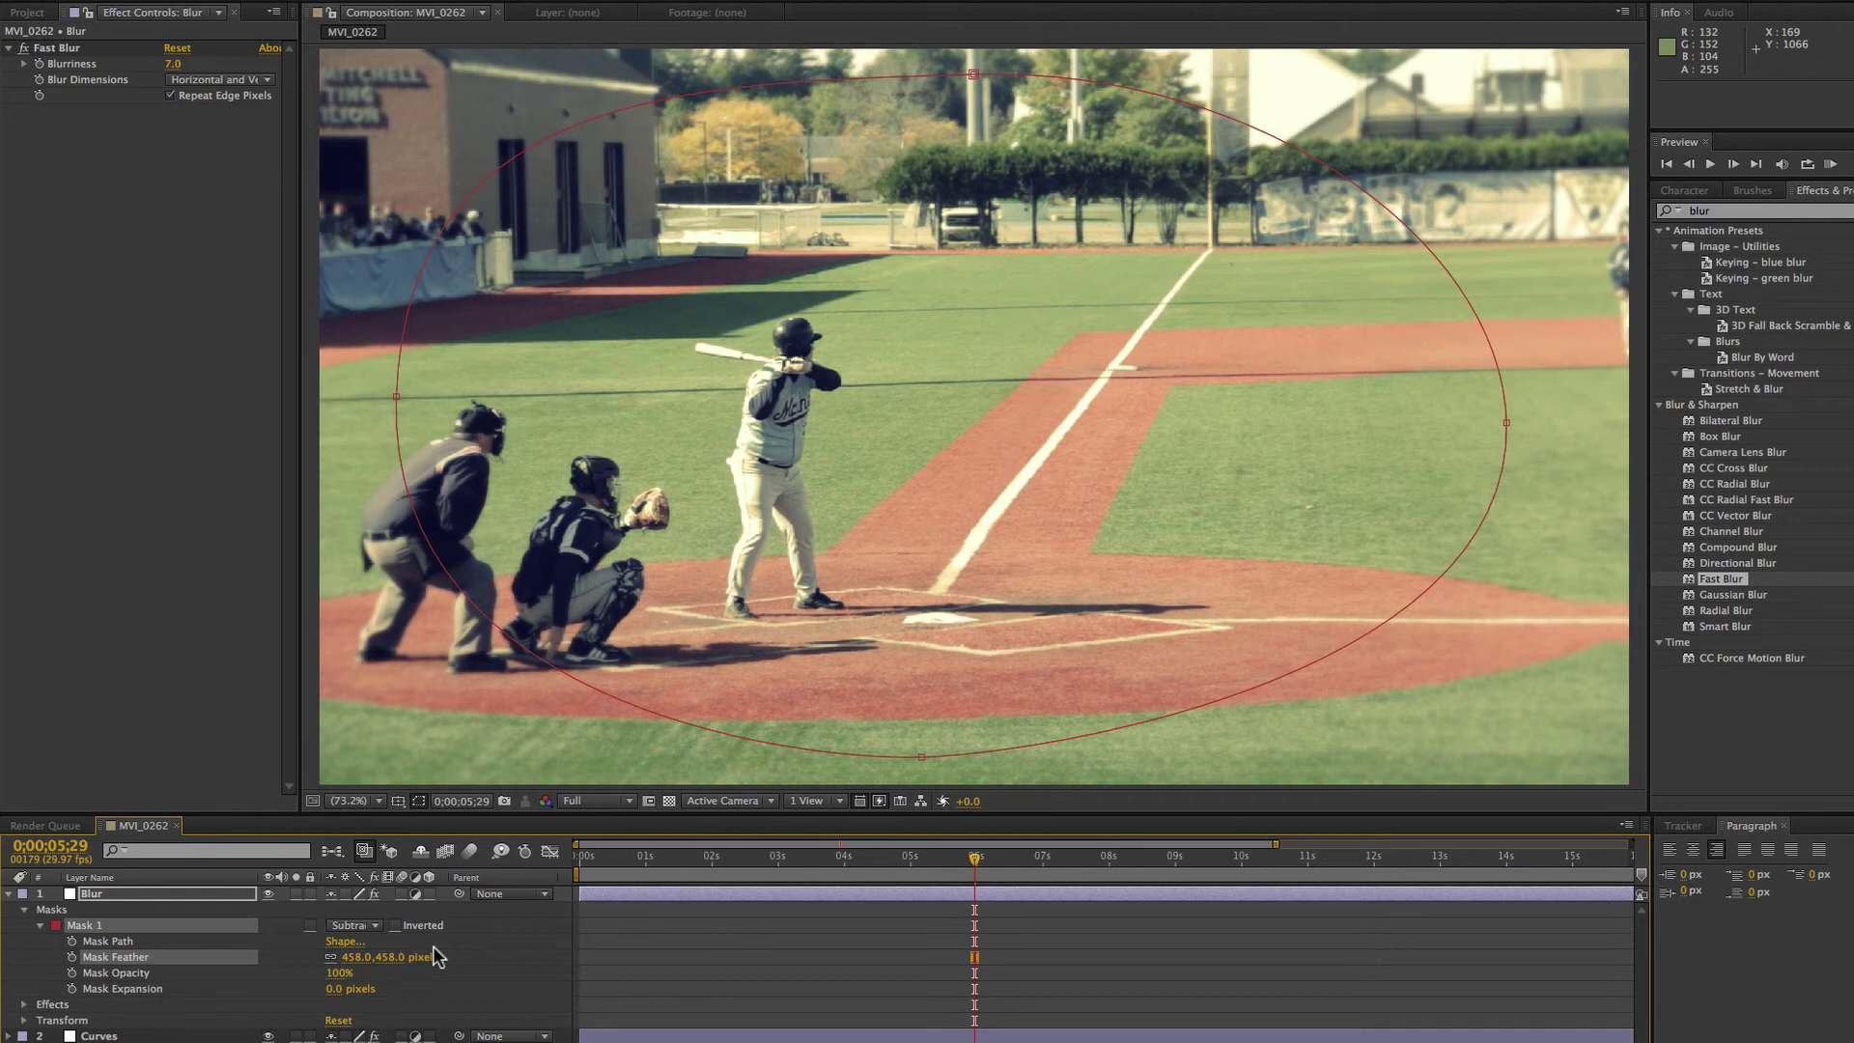
pyautogui.moveTo(340, 959); pyautogui.dragTo(316, 958)
pyautogui.moveTo(976, 862); pyautogui.dragTo(932, 865)
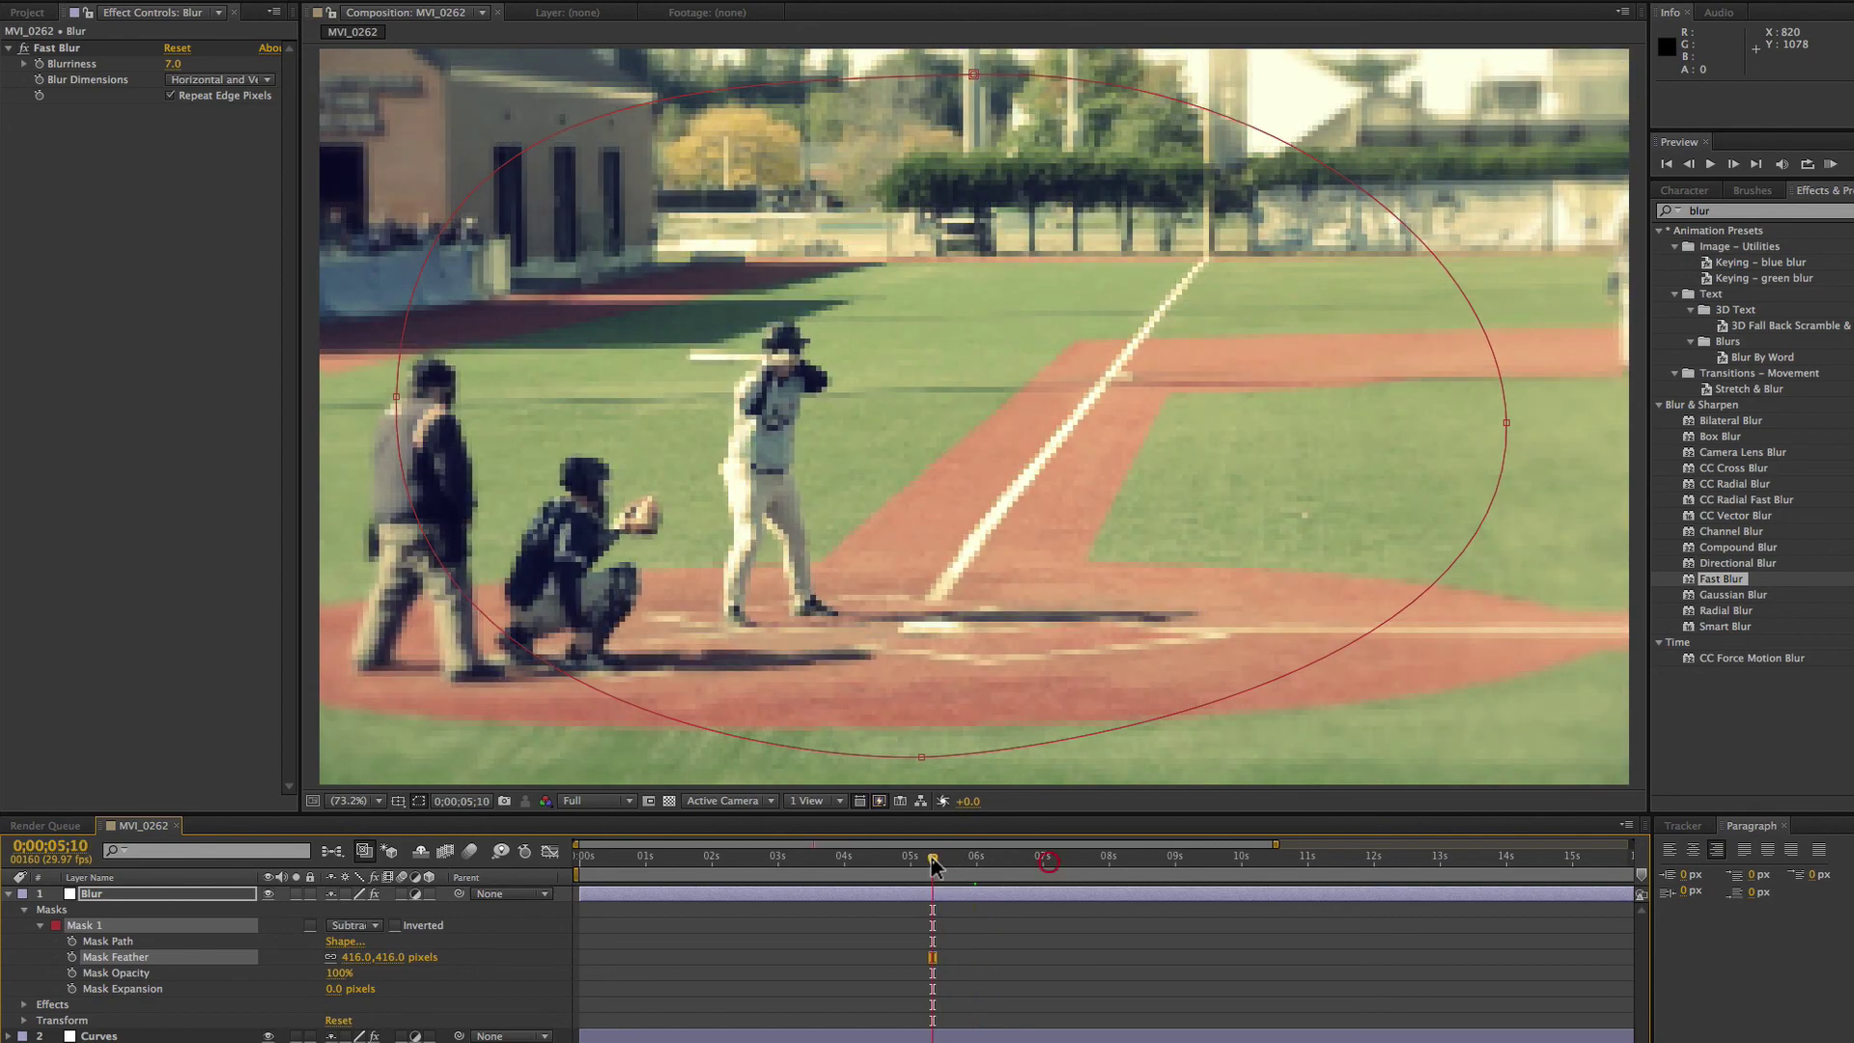